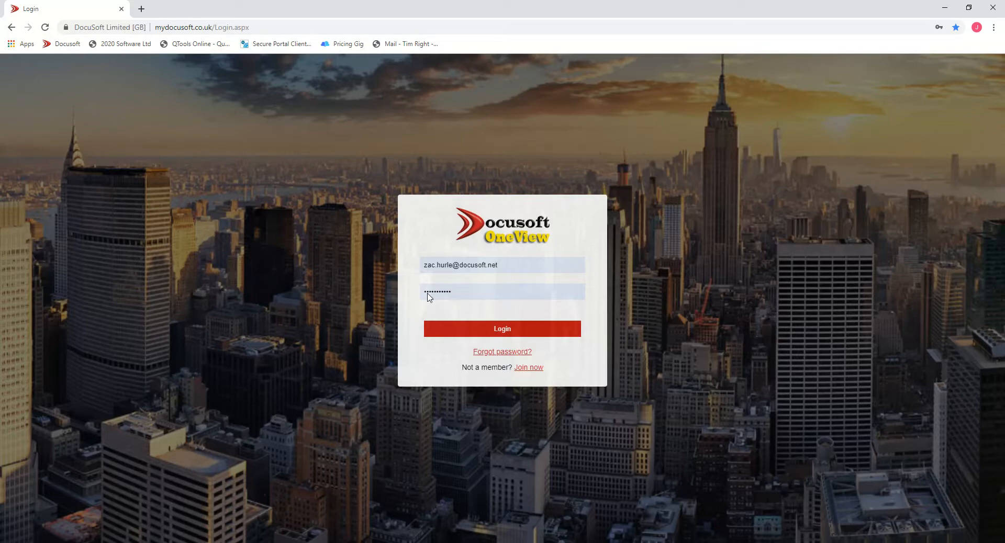
- Log in to the account and open the Portal manager from the landing page
click(457, 331)
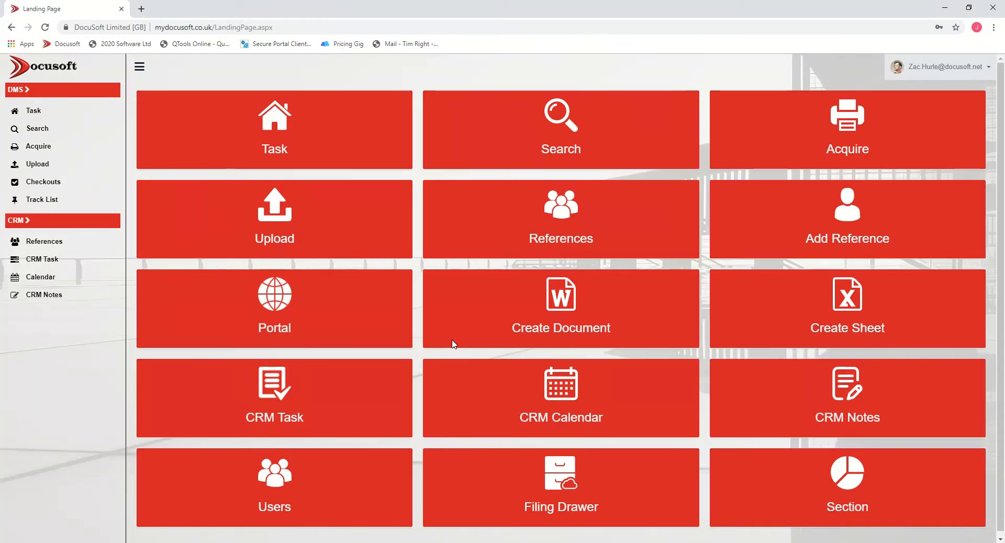
click(289, 335)
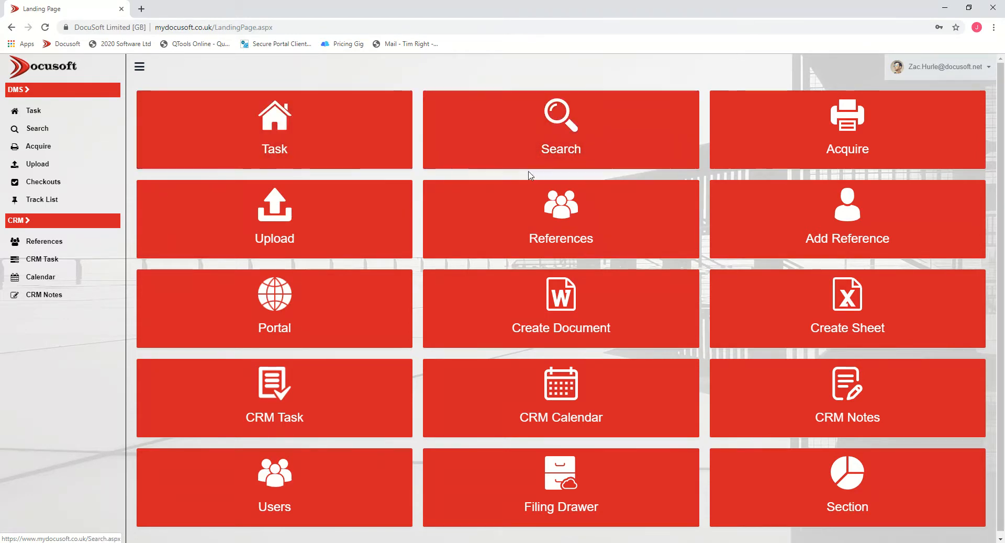
click(308, 323)
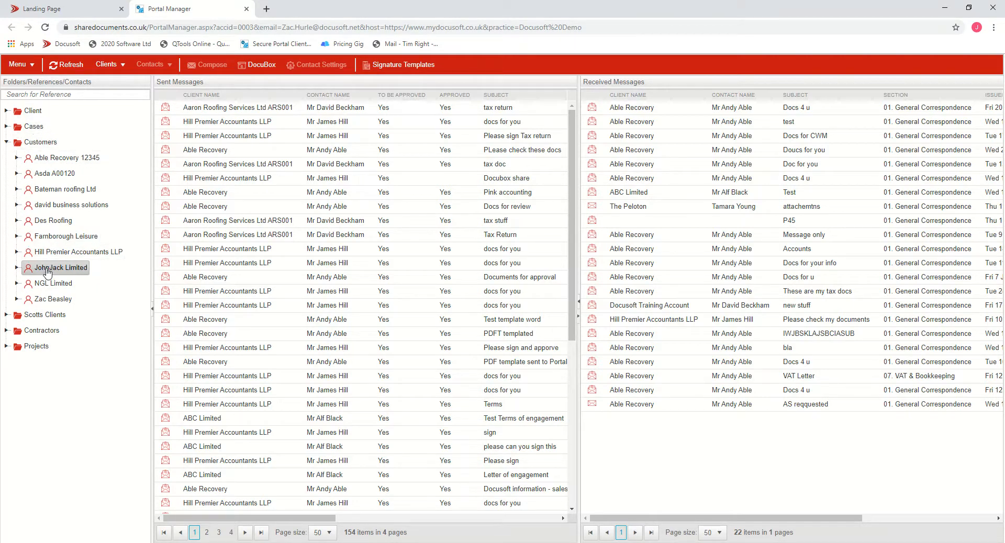
- Expand a customer under Customers and select one of its contacts to view its messages
click(18, 299)
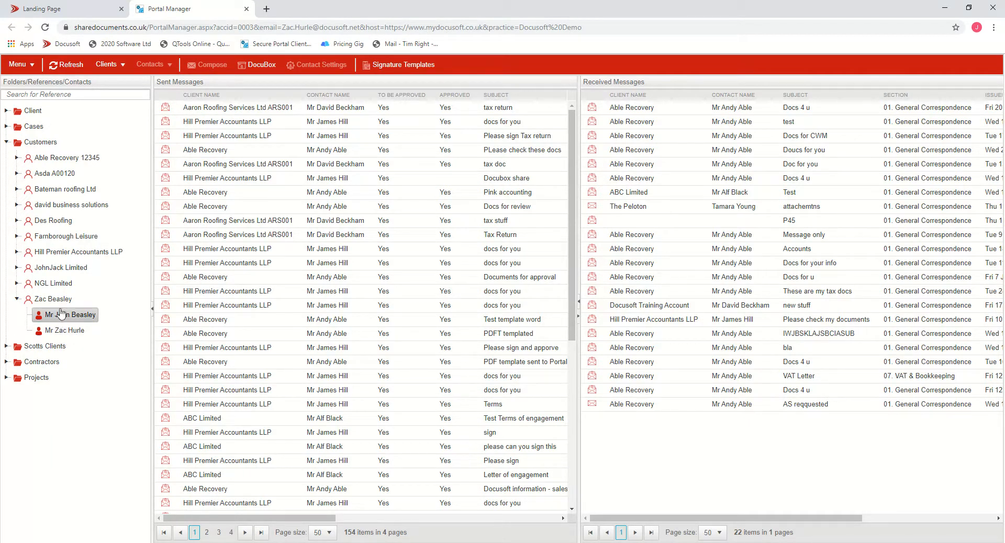
click(61, 331)
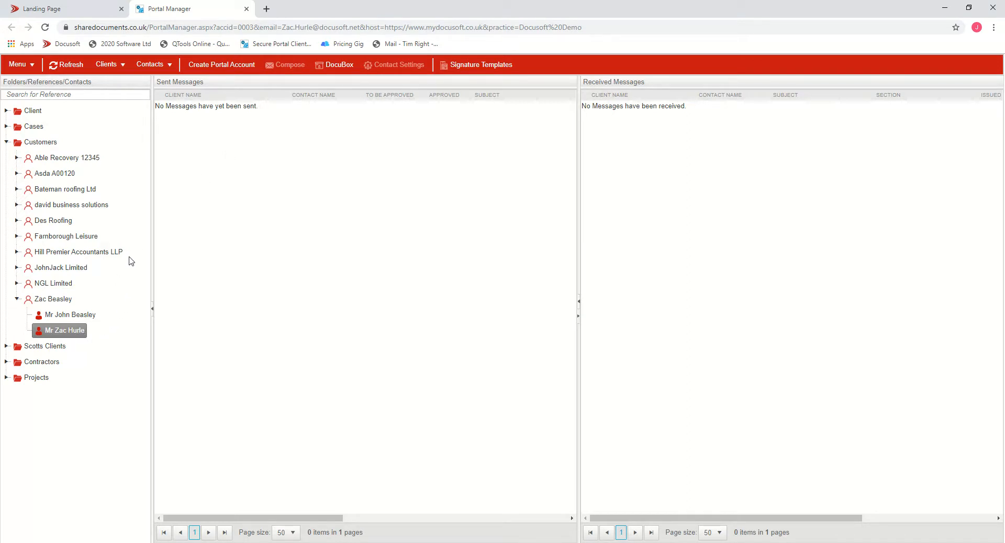
- Select the contact under Hill Premier Accountants LLP and start composing a new message to them
click(18, 253)
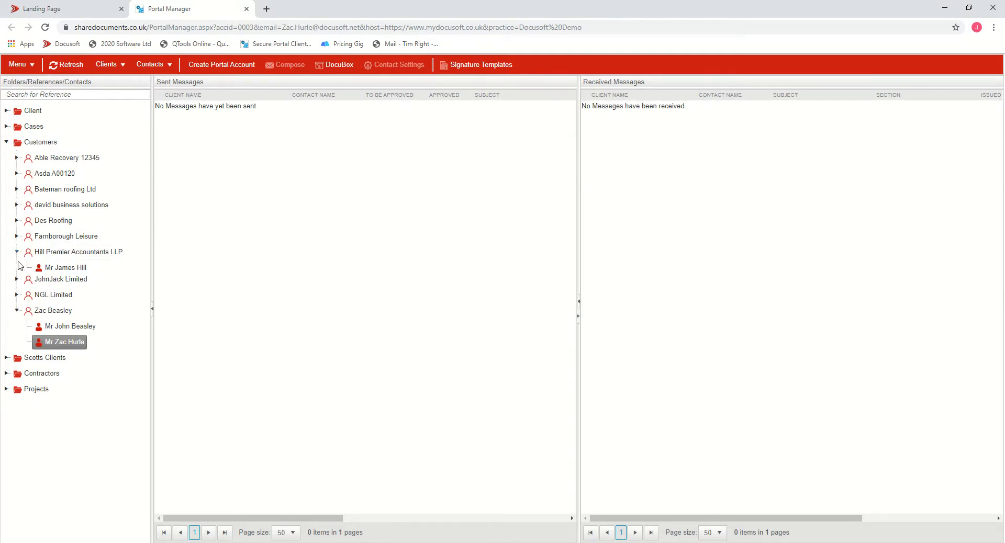
click(62, 269)
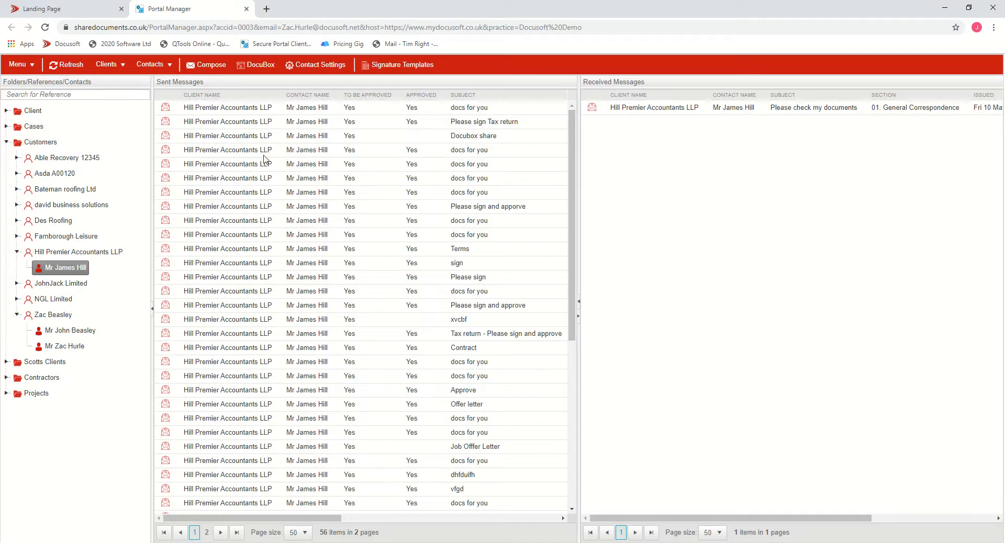
click(201, 69)
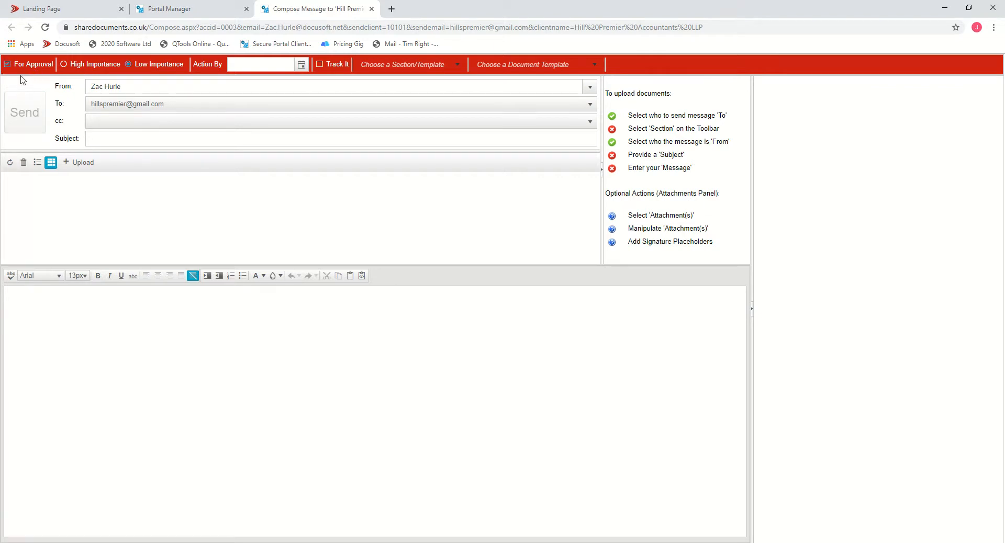
- Mark the message For Approval and set it to High Importance
click(7, 65)
click(8, 65)
click(64, 65)
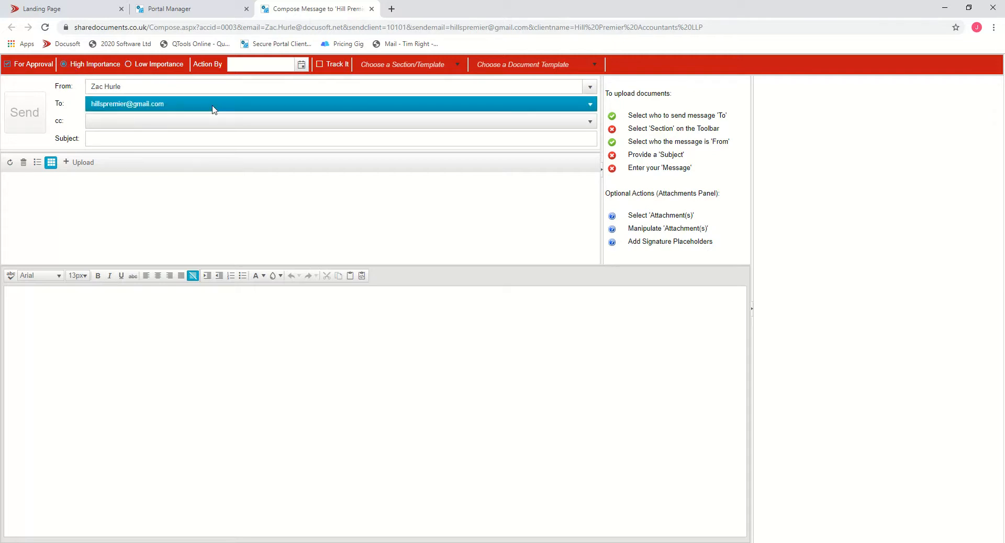
- Set the Action By date to Tue, 08 Oct 2019
click(301, 66)
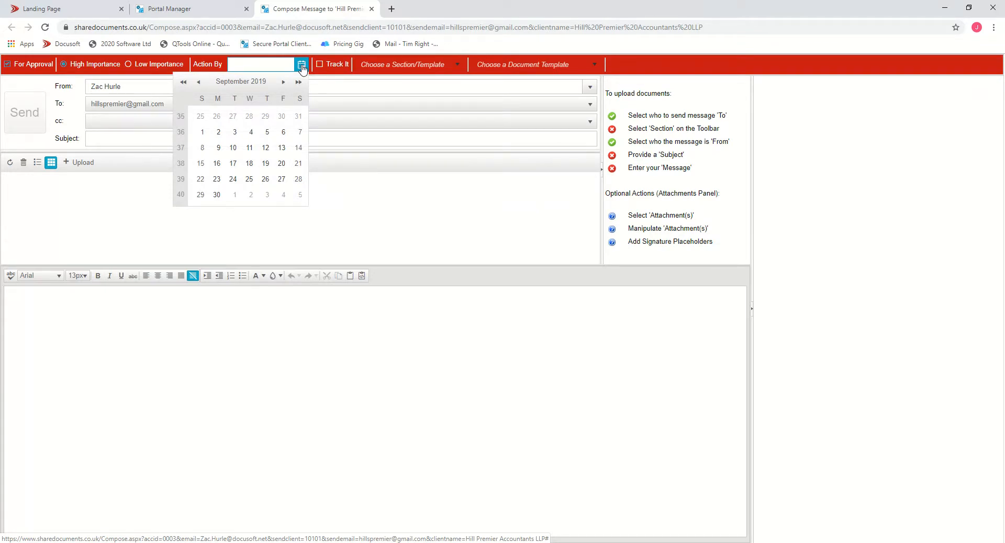
click(283, 81)
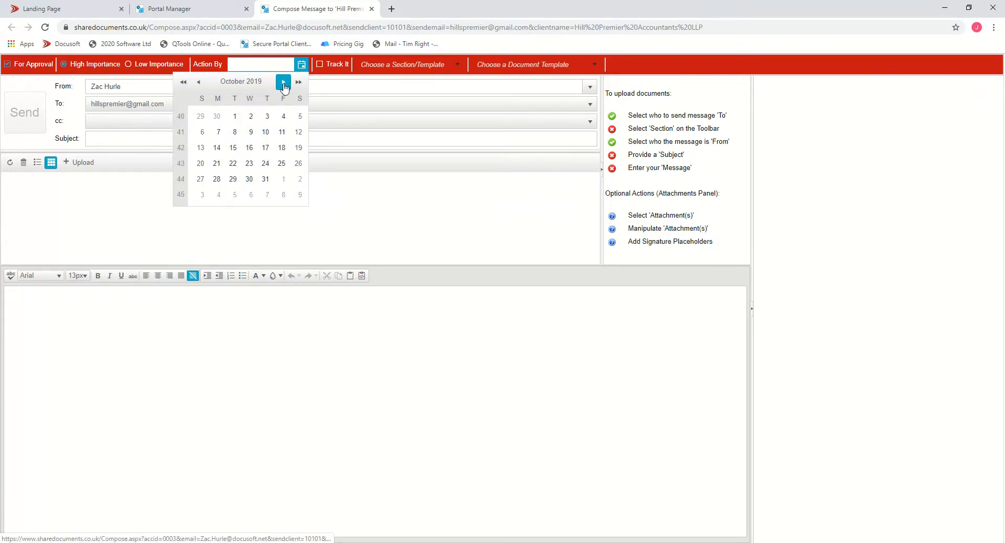
click(234, 132)
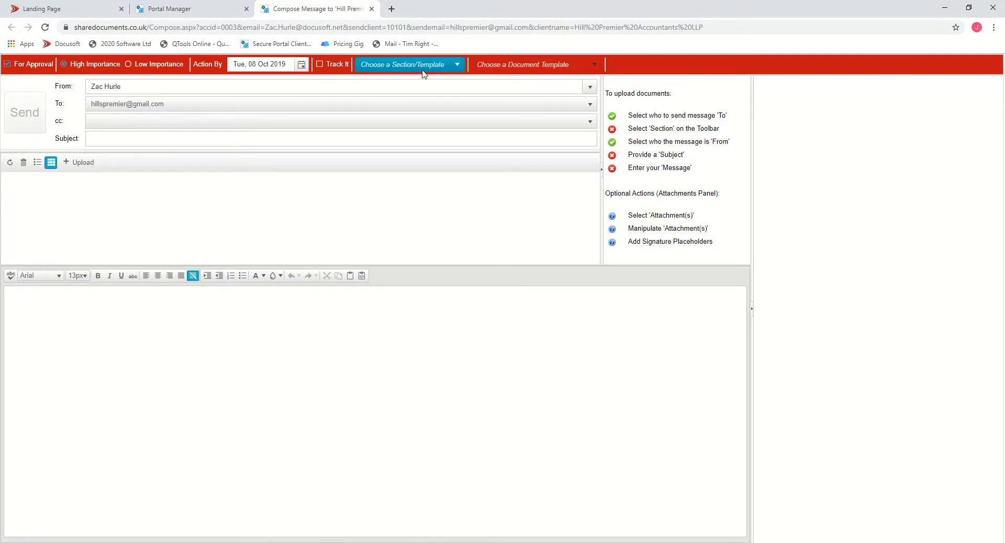
- Choose the Customers > 01. General Correspondence > Portal - Letter of engagement section template for the message
click(457, 65)
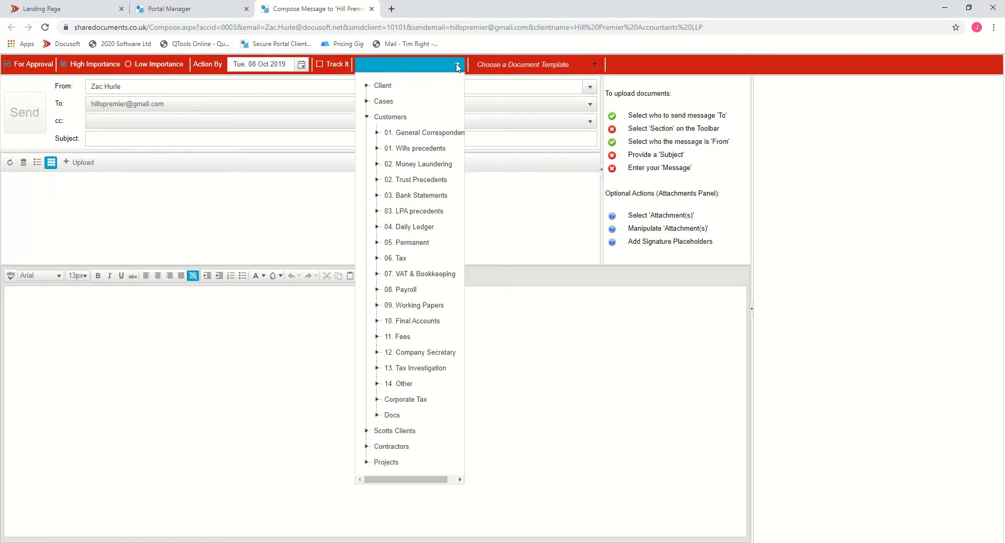
click(377, 134)
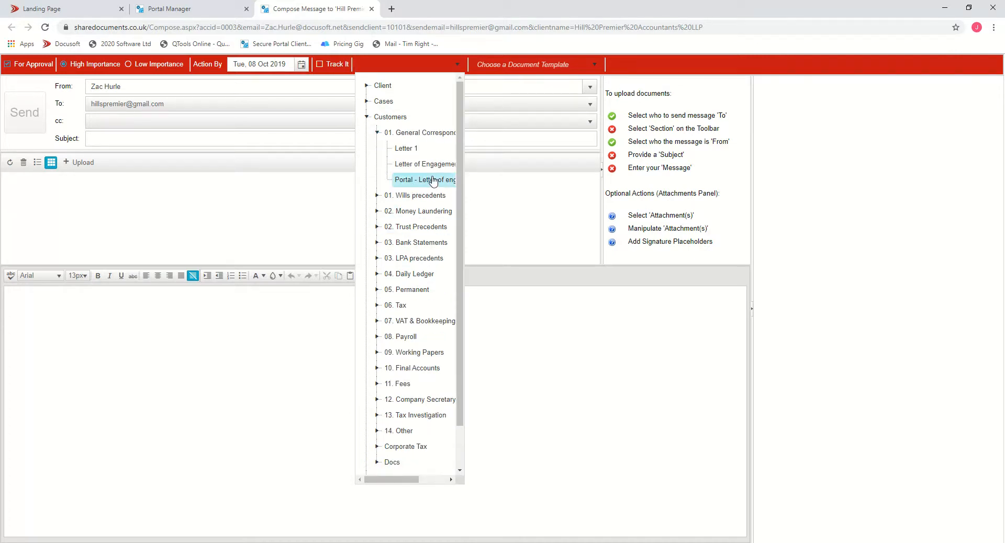
click(423, 180)
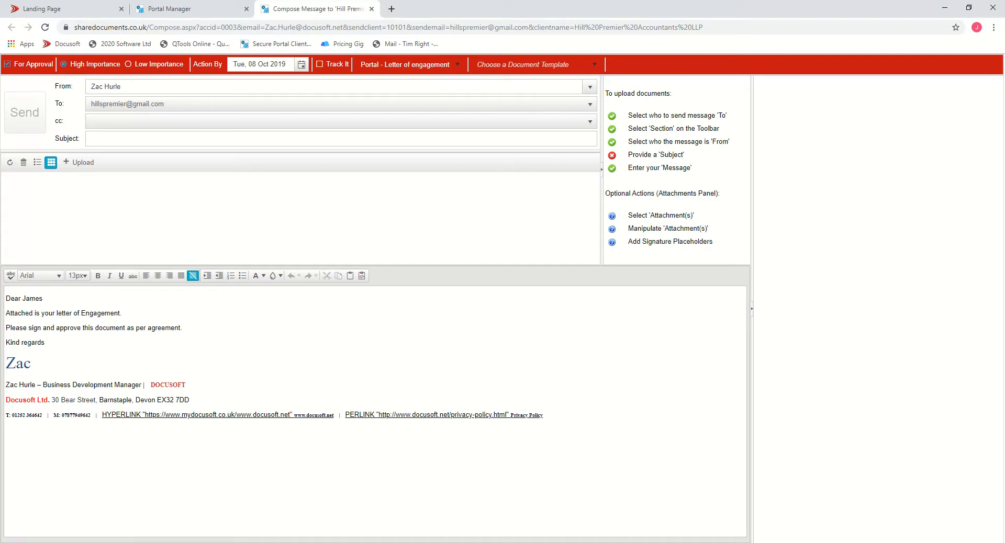
click(408, 65)
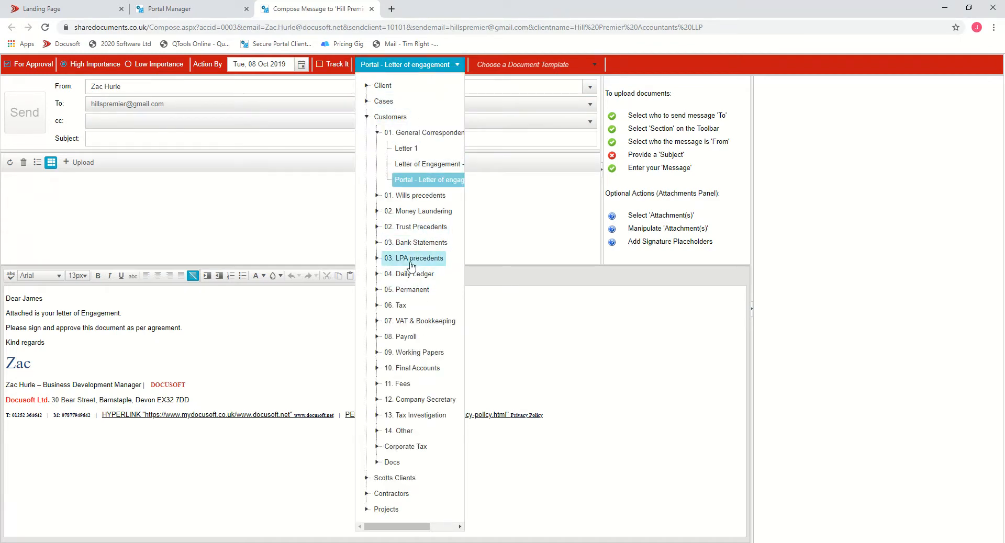
click(646, 62)
- Enter the subject "Please sign these documents"
click(402, 98)
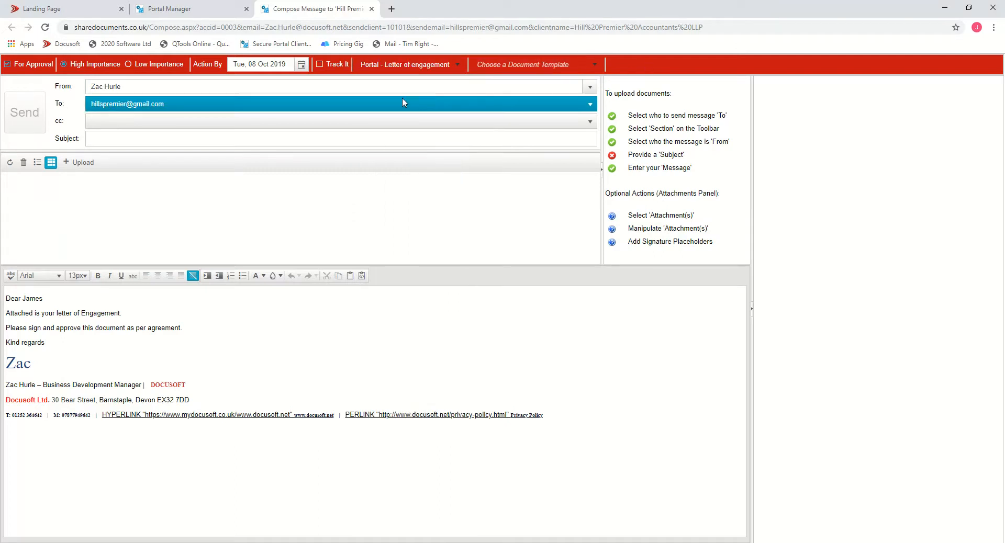
key(Tab)
key(Tab)
click(106, 141)
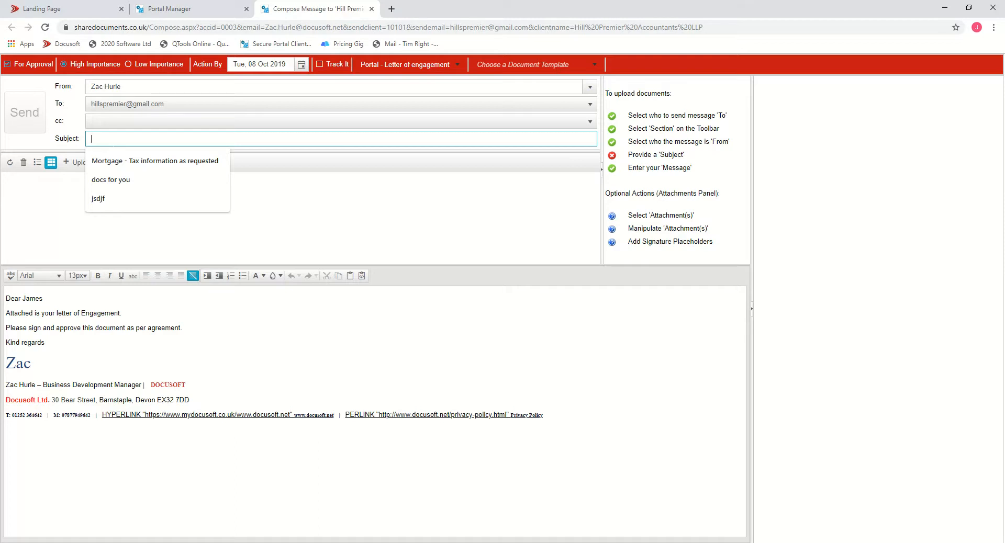
text(Please sign these documents)
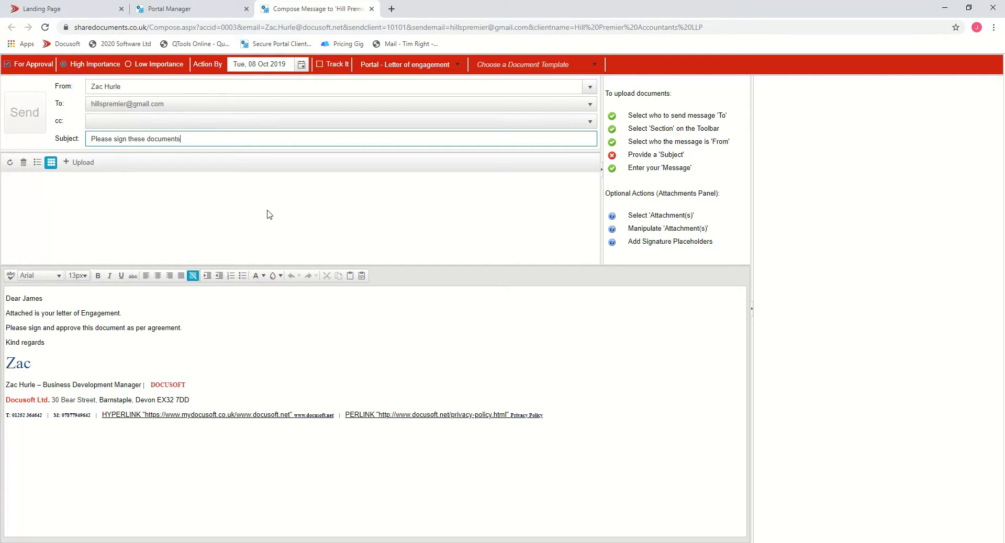
- Start an upload and browse to the Demo Folder > Client Demo > Hills Premier > Tax > Personal Tax folder
click(83, 163)
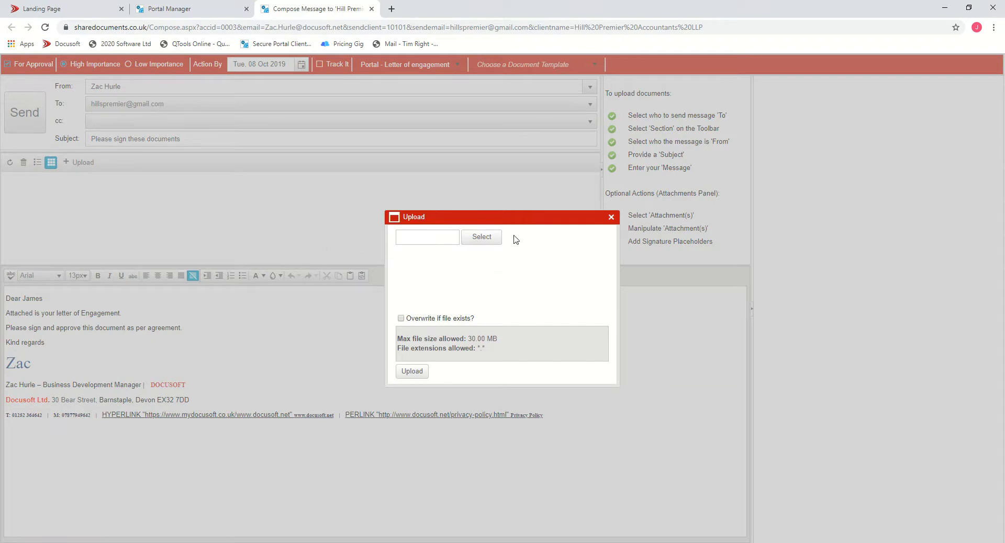
click(481, 237)
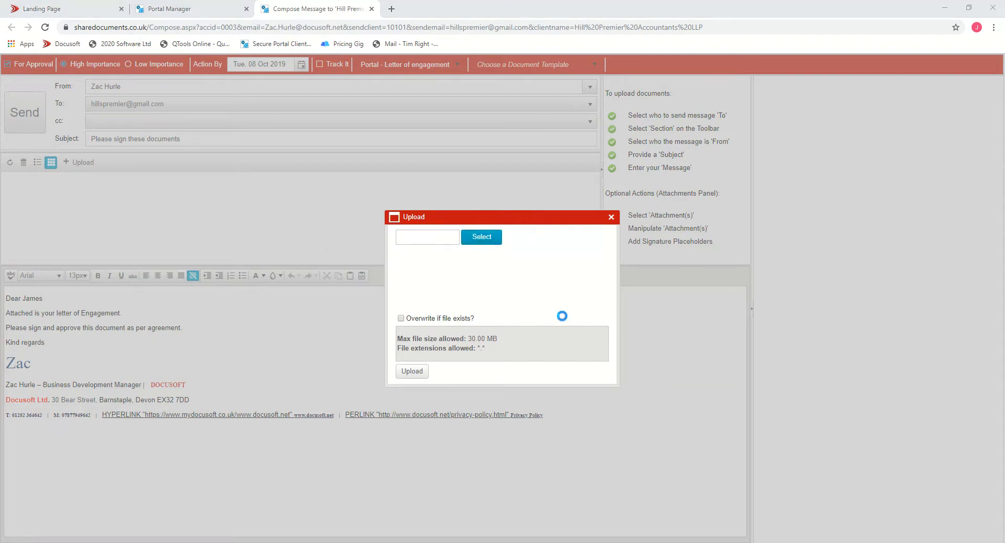
click(120, 84)
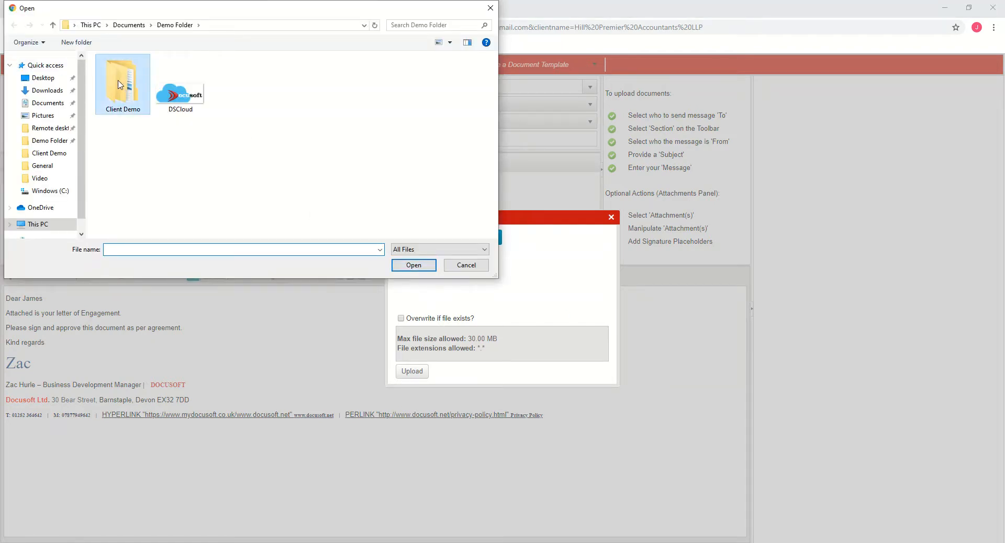
double_click(119, 83)
click(124, 76)
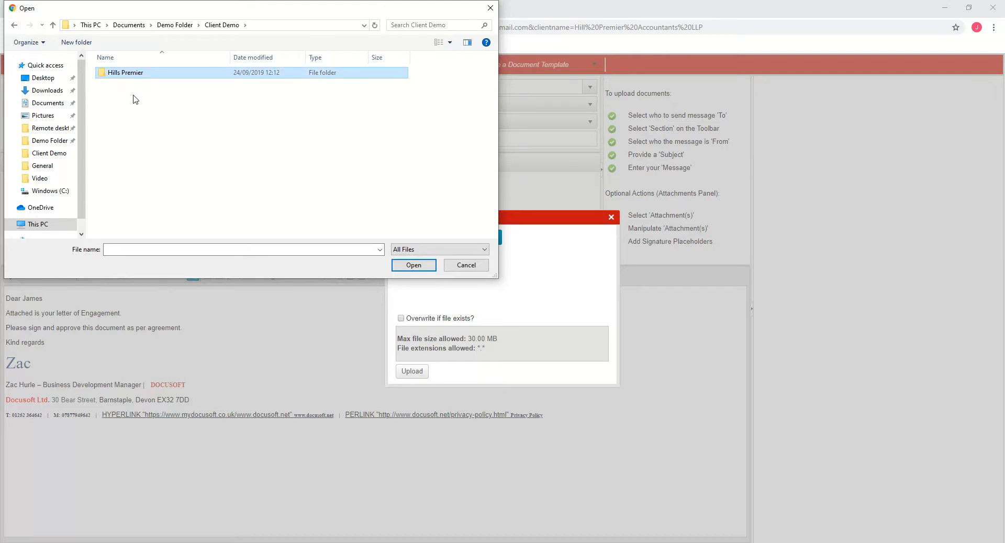
double_click(127, 77)
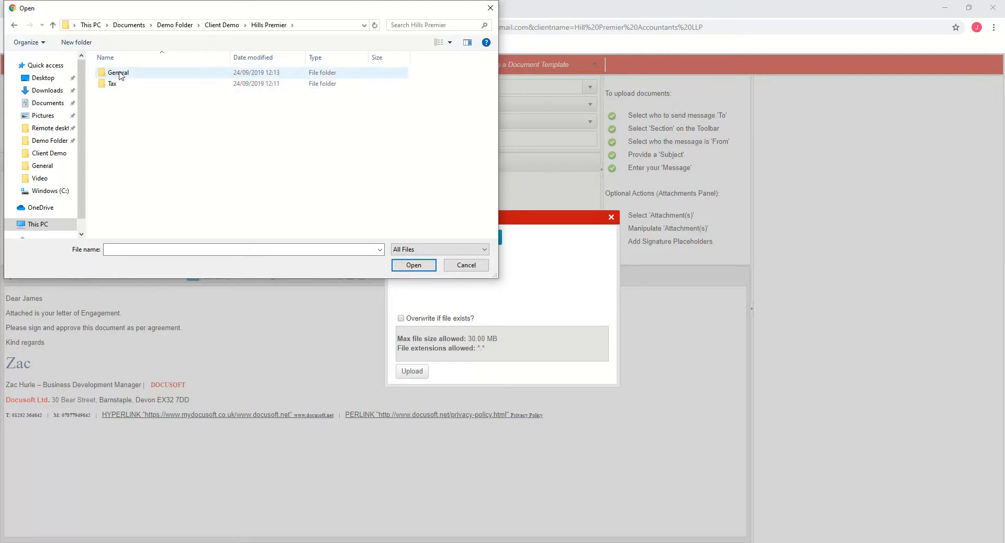
double_click(114, 85)
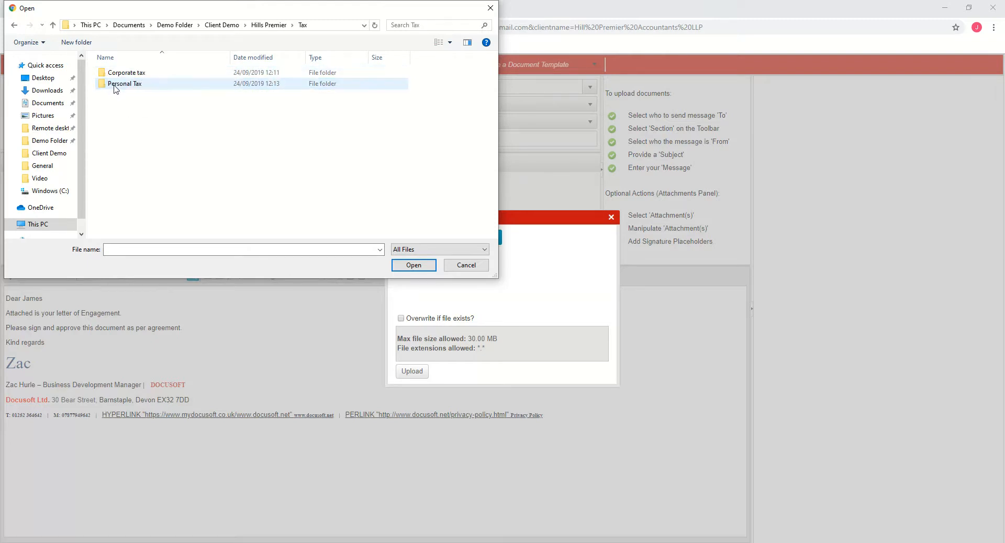
double_click(125, 87)
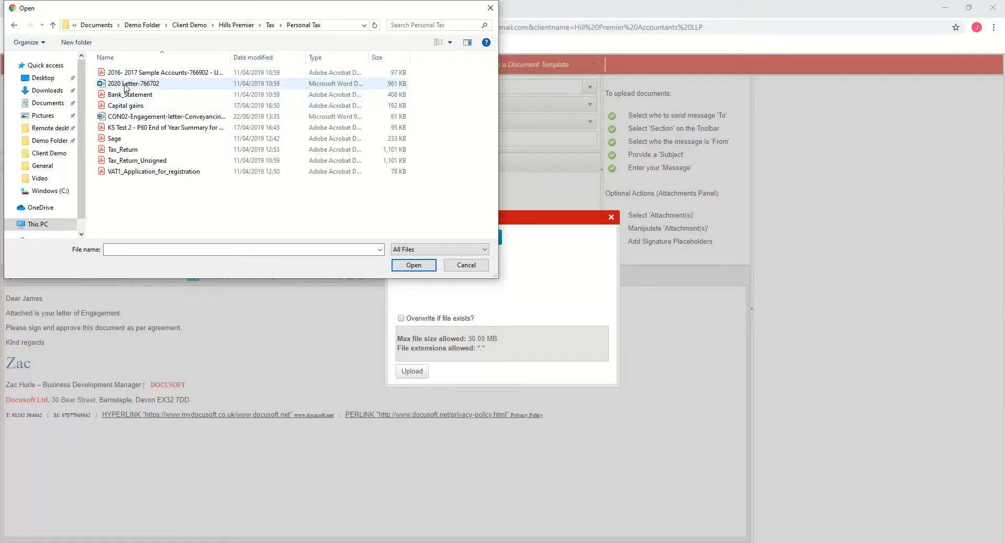
- Select 2020 Letter-766702 and Tax_Return and upload them as attachments
click(125, 85)
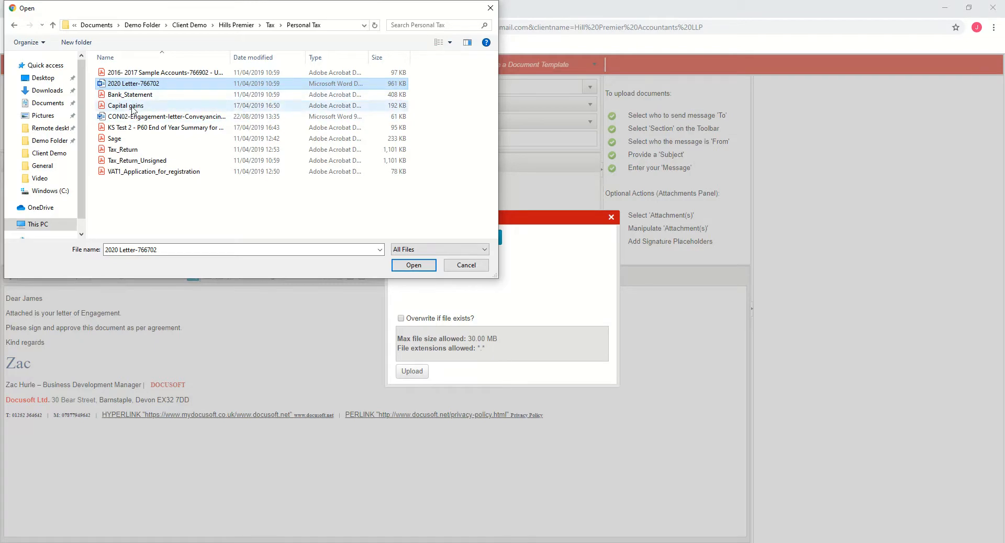
ctrl+click(123, 150)
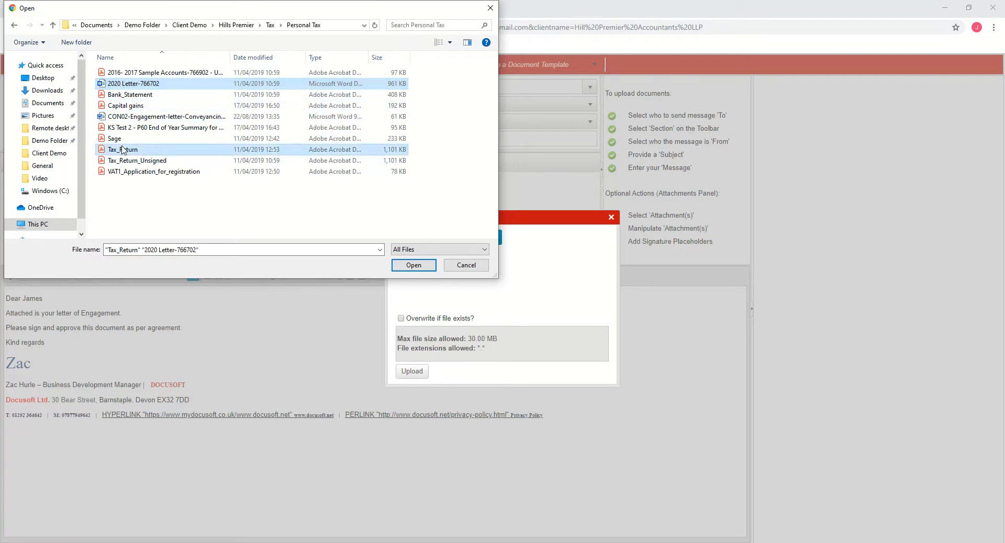
click(402, 263)
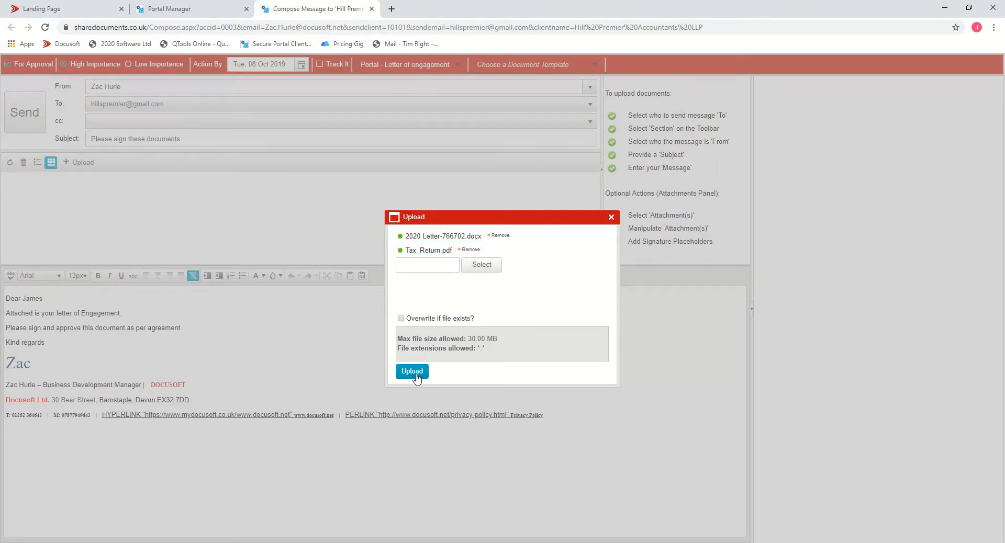
click(413, 371)
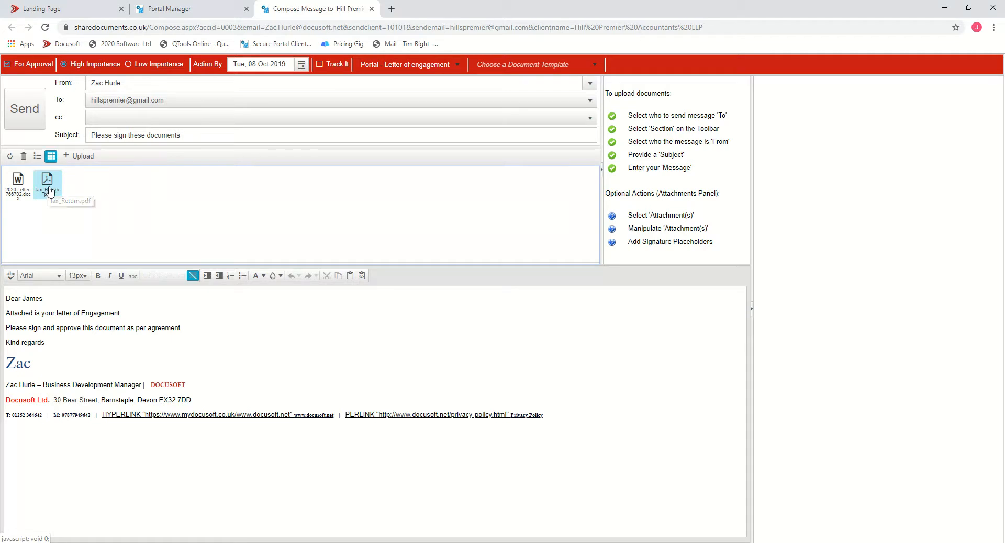
- Convert the 2020 Letter-766702.docx attachment to a PDF
right_click(17, 188)
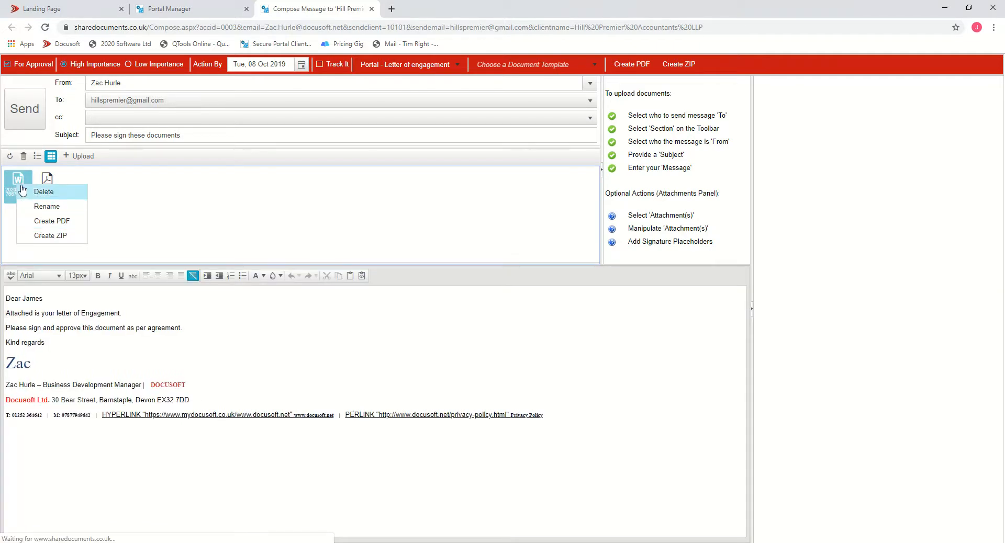
right_click(12, 186)
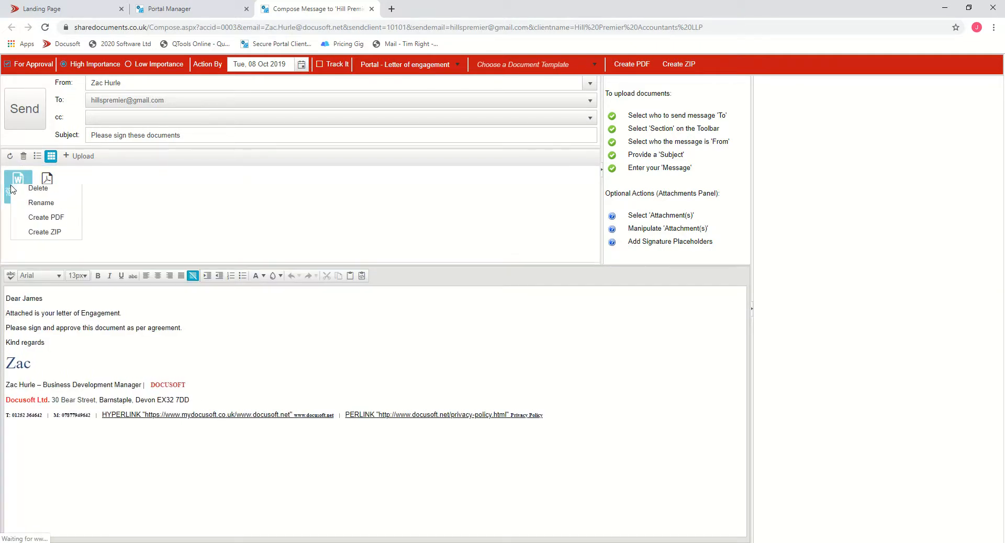
click(51, 222)
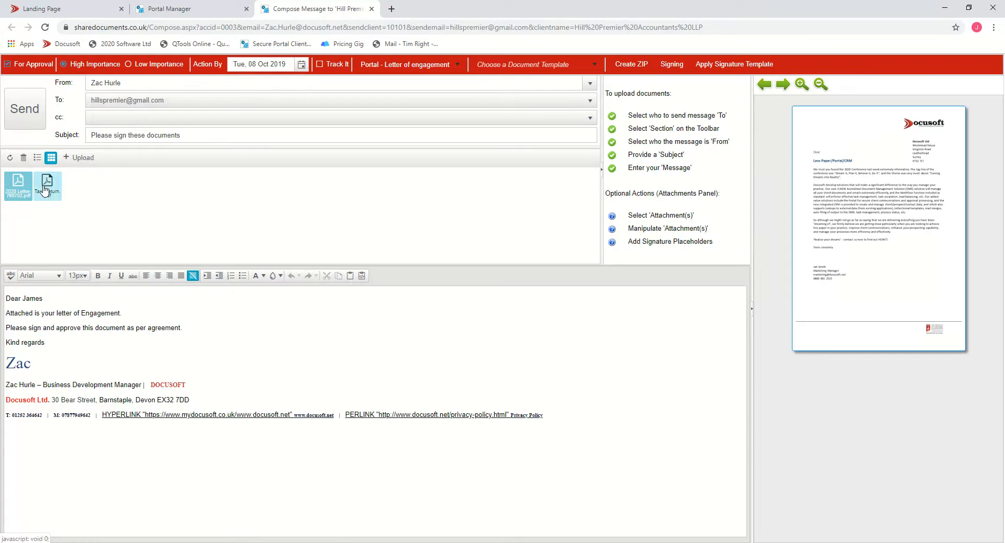
- Open the Signing editor for the 2020 Letter-766702 PDF attachment
right_click(19, 191)
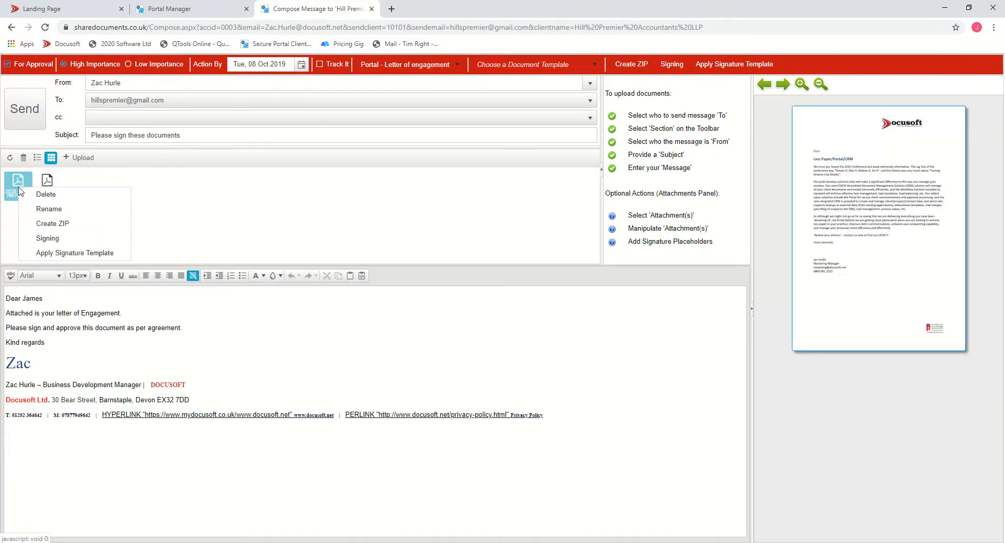
click(47, 239)
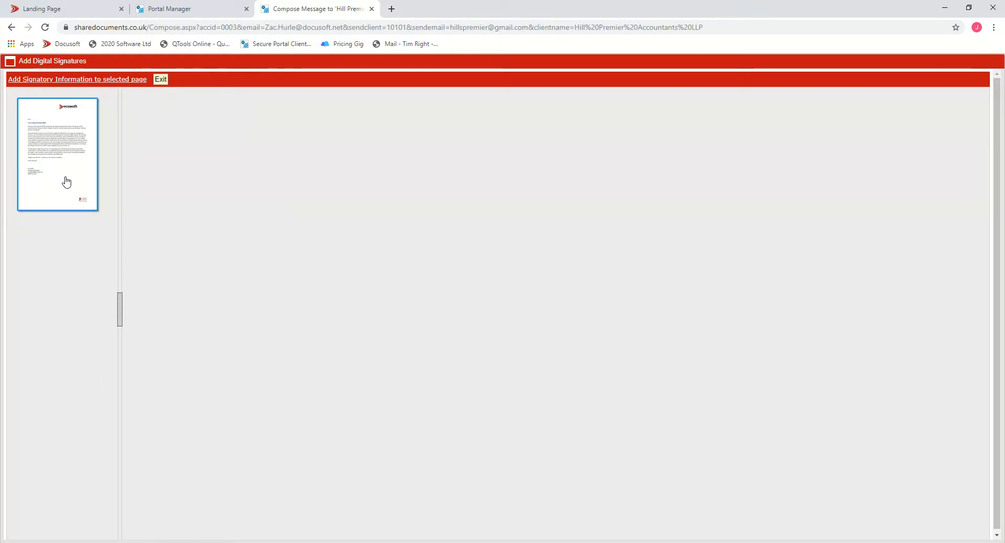
- Place a digital signature box just below "Yours sincerely" on the letter page and narrow it slightly
click(69, 80)
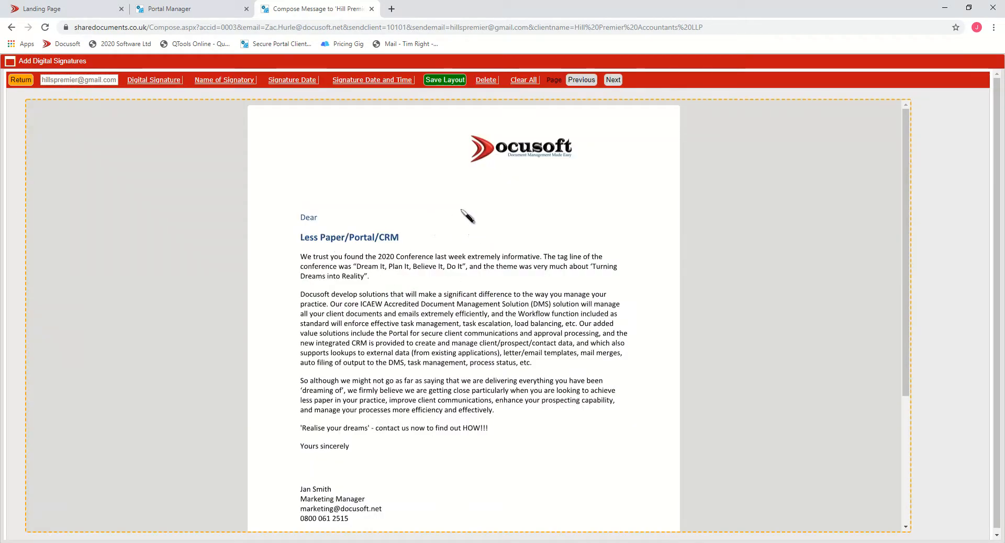
scroll(385, 154, down, 1)
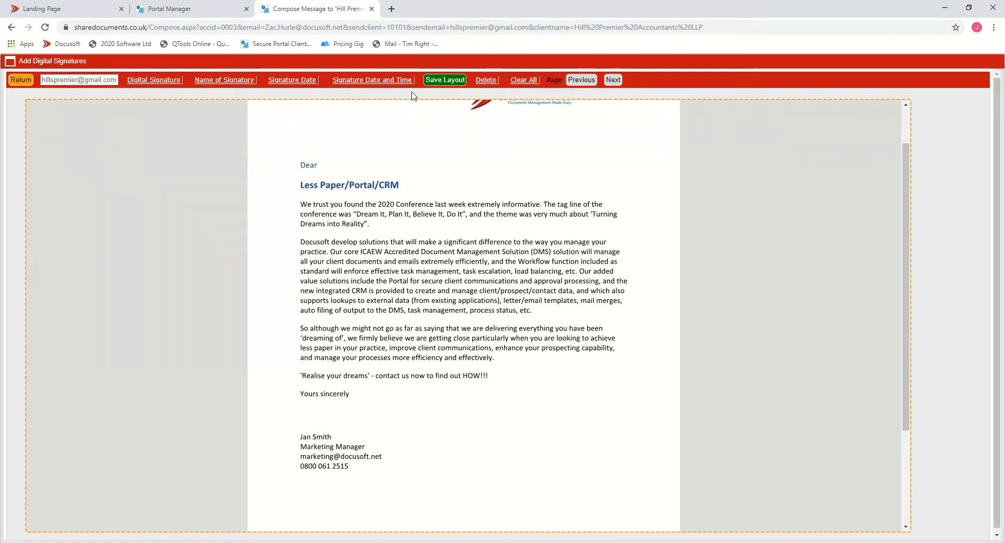
click(164, 83)
mouse_move(298, 335)
mouse_down()
mouse_move(420, 416)
mouse_move(495, 440)
mouse_move(516, 431)
mouse_up()
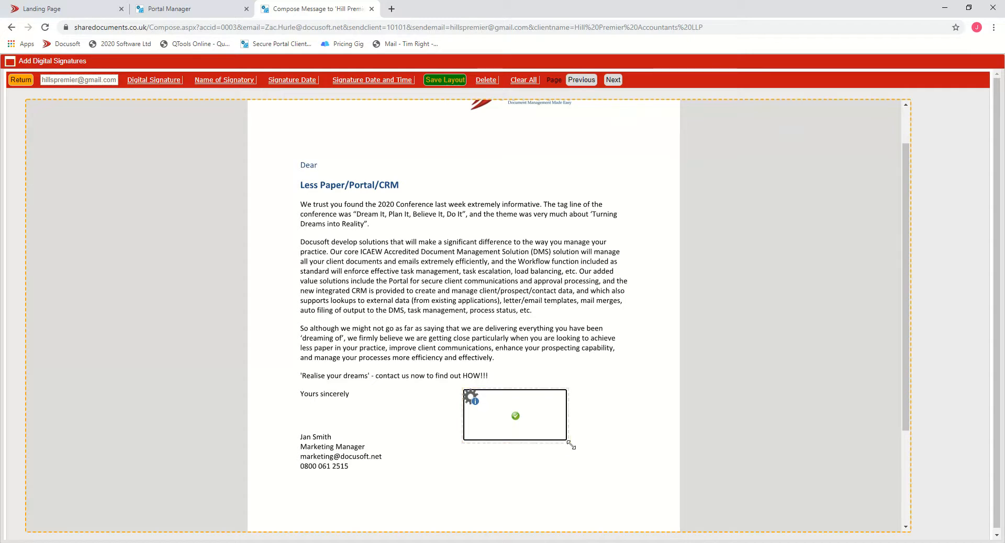
mouse_move(570, 417)
mouse_down()
mouse_move(549, 416)
mouse_move(558, 417)
mouse_up()
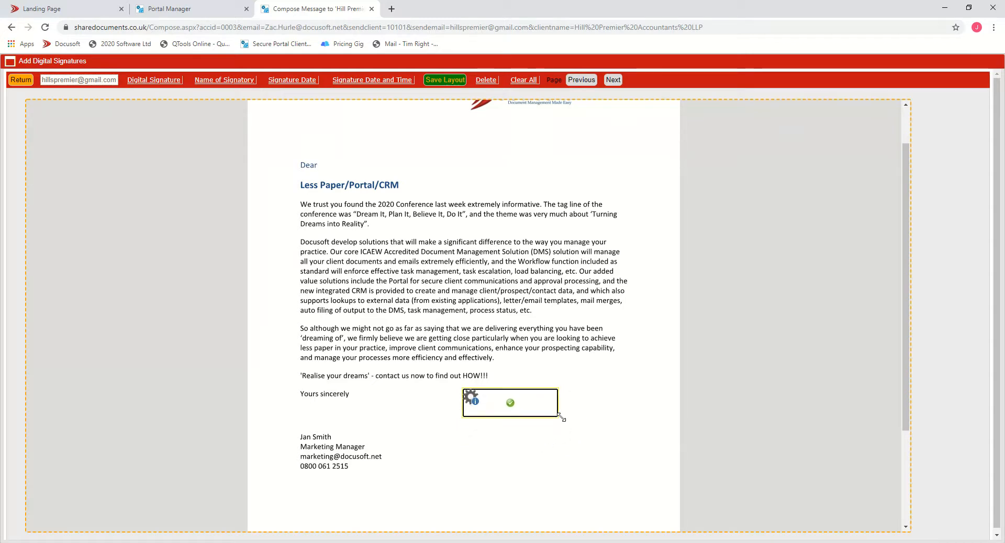
- Add a signatory name field and a signature date field stacked beneath the signature box on the letter
click(230, 82)
drag(253, 293, 302, 322)
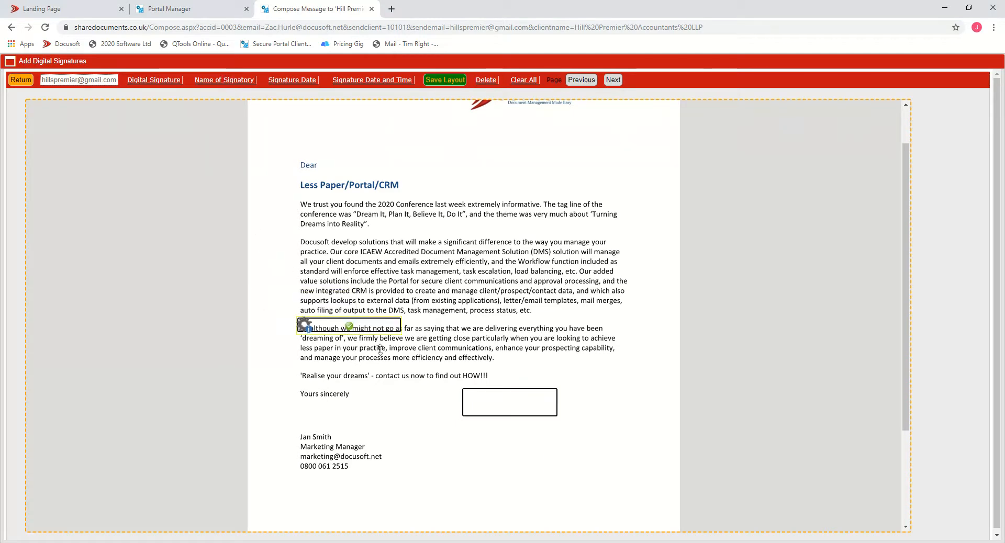
drag(380, 348, 497, 429)
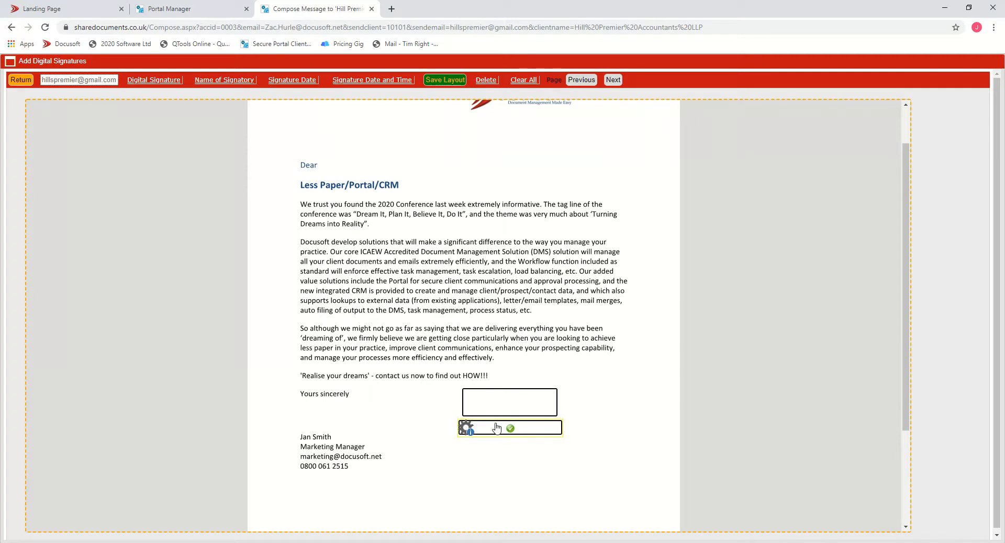
click(302, 81)
mouse_move(278, 297)
mouse_down()
mouse_move(381, 403)
mouse_move(490, 456)
mouse_move(542, 446)
mouse_up()
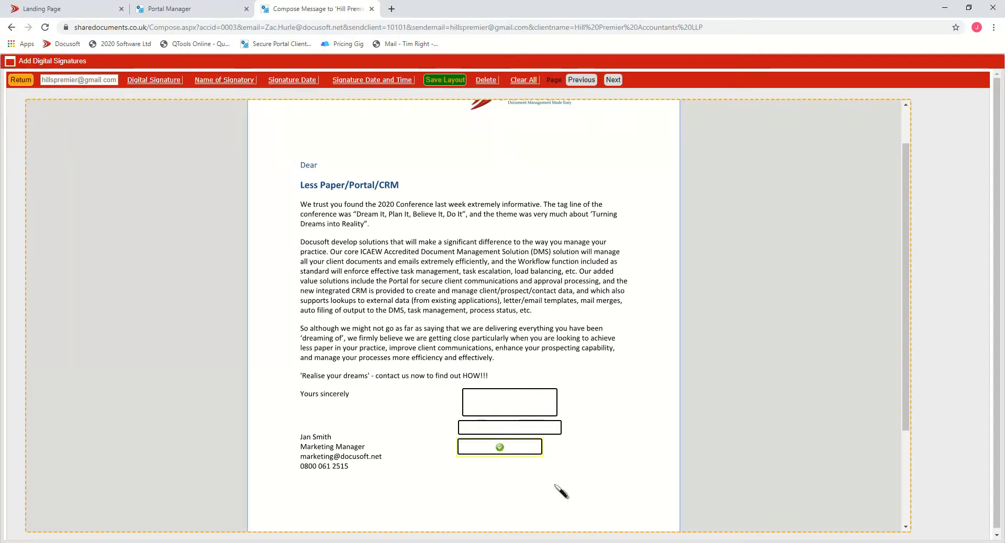
- Save the letter's signature layout and exit the signing editor
click(454, 80)
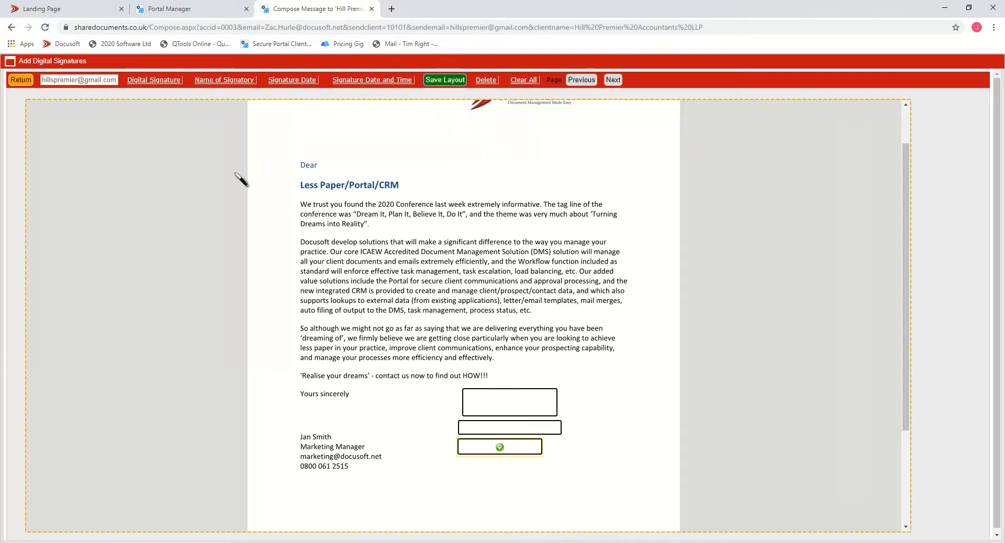
click(21, 81)
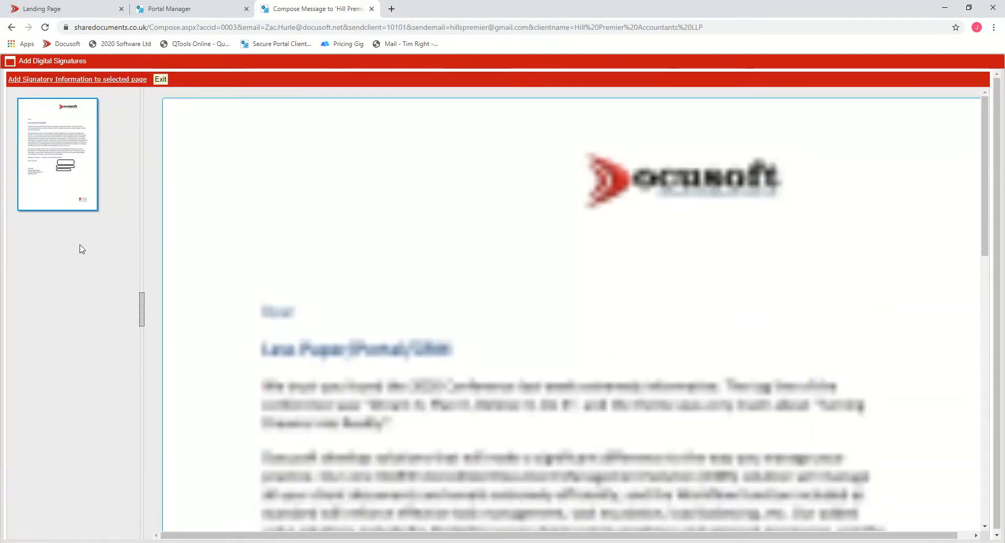
click(165, 81)
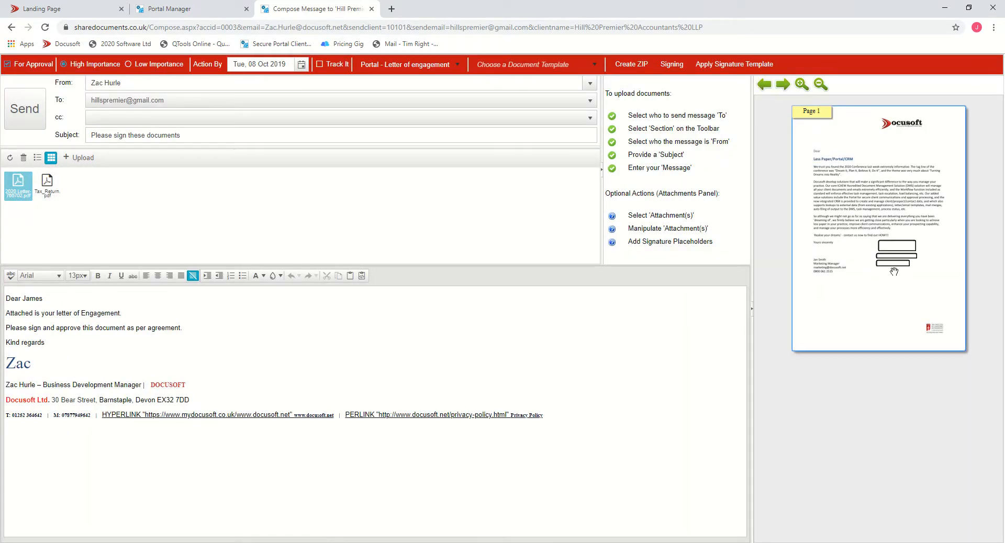
- Open the Signing editor for the Tax_Return PDF attachment
click(53, 191)
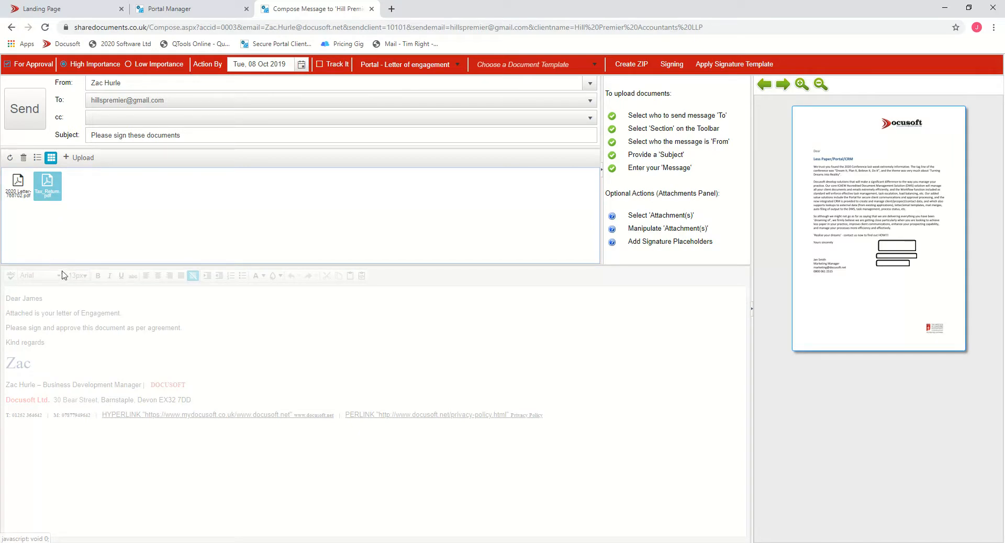
right_click(53, 186)
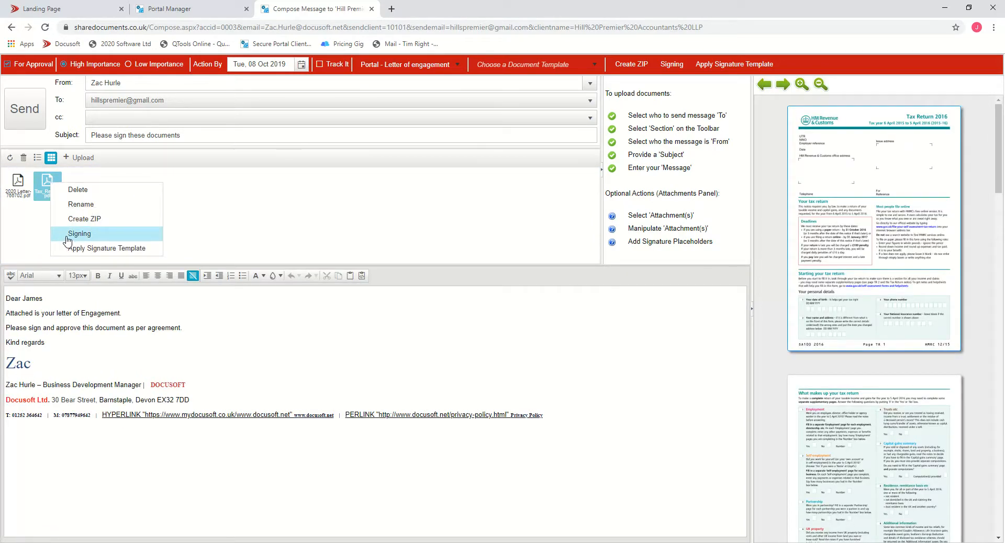
click(67, 234)
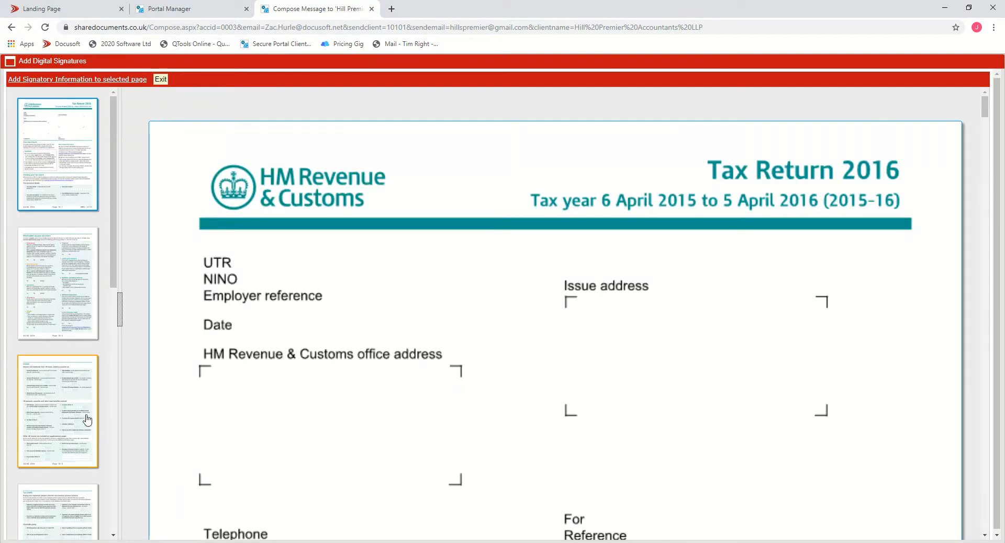
- Place a digital signature box over the Issue address area on the tax return's first page and return to the page list
click(55, 163)
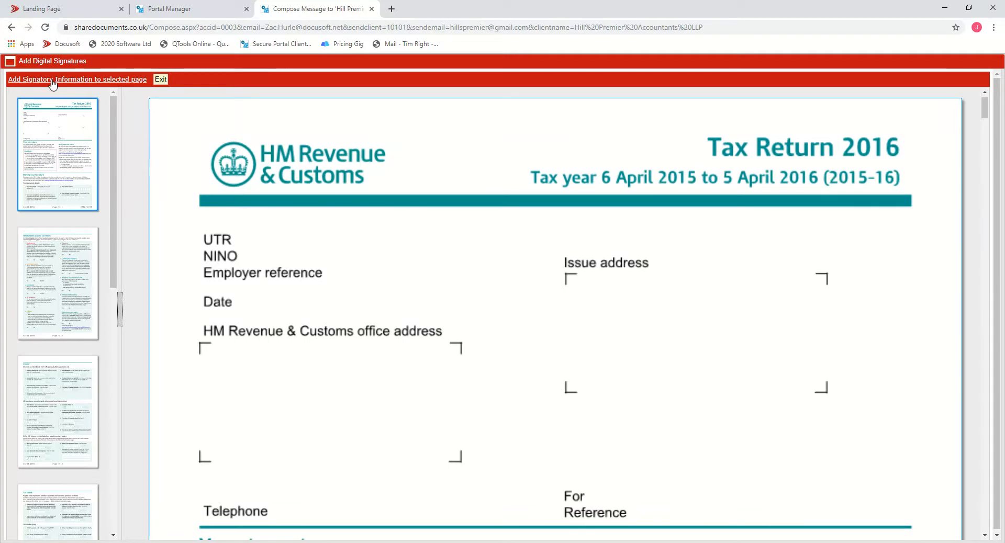
click(51, 80)
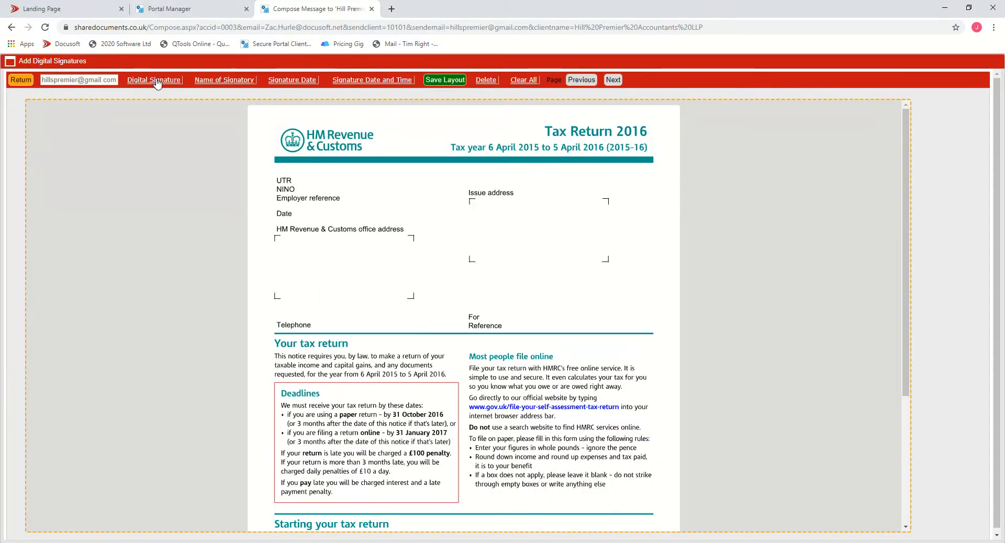
mouse_move(157, 83)
mouse_down()
mouse_move(301, 356)
mouse_move(470, 283)
mouse_move(511, 206)
mouse_move(528, 223)
mouse_up()
drag(571, 247, 609, 259)
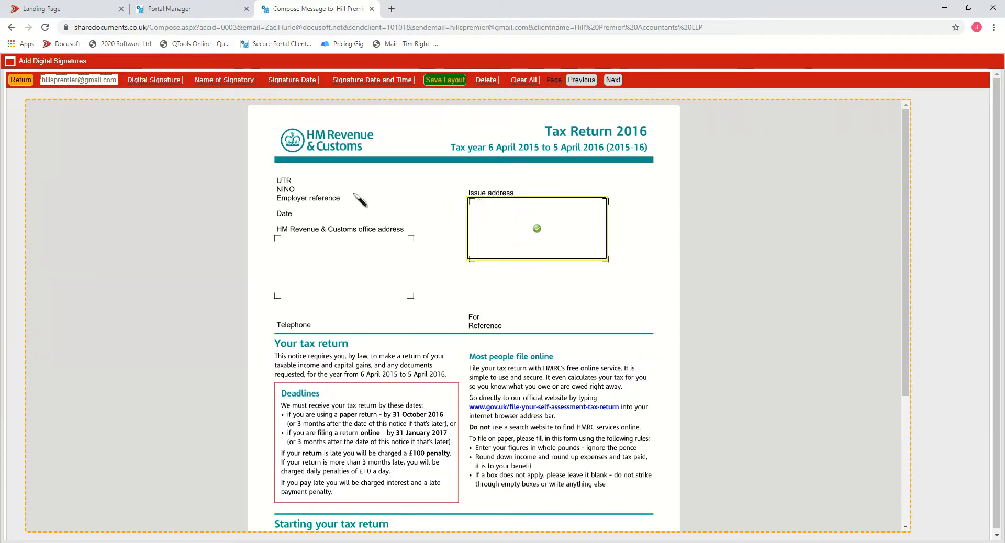
click(17, 79)
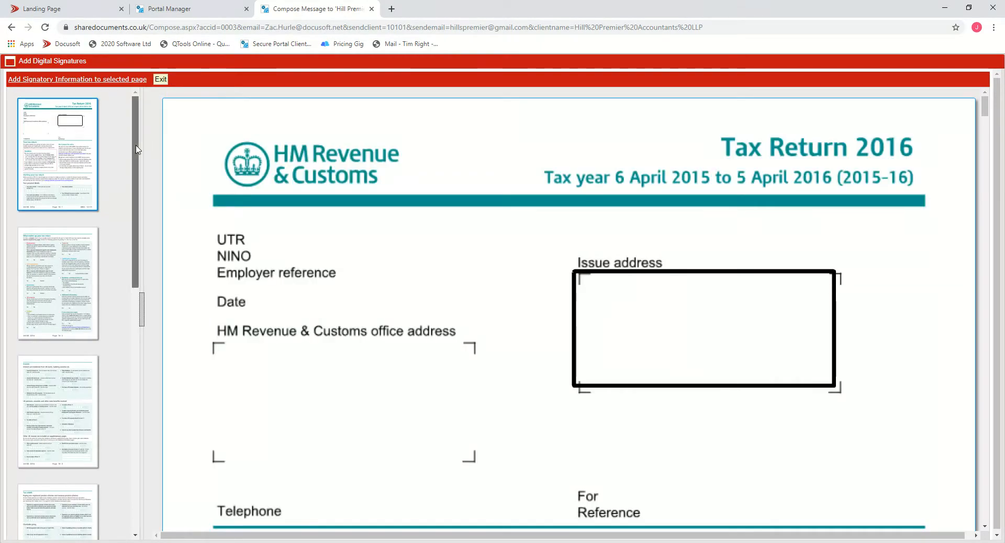
- Place a digital signature box in the Signature field of the declaration on the tax return's last page
drag(135, 149, 135, 392)
click(67, 469)
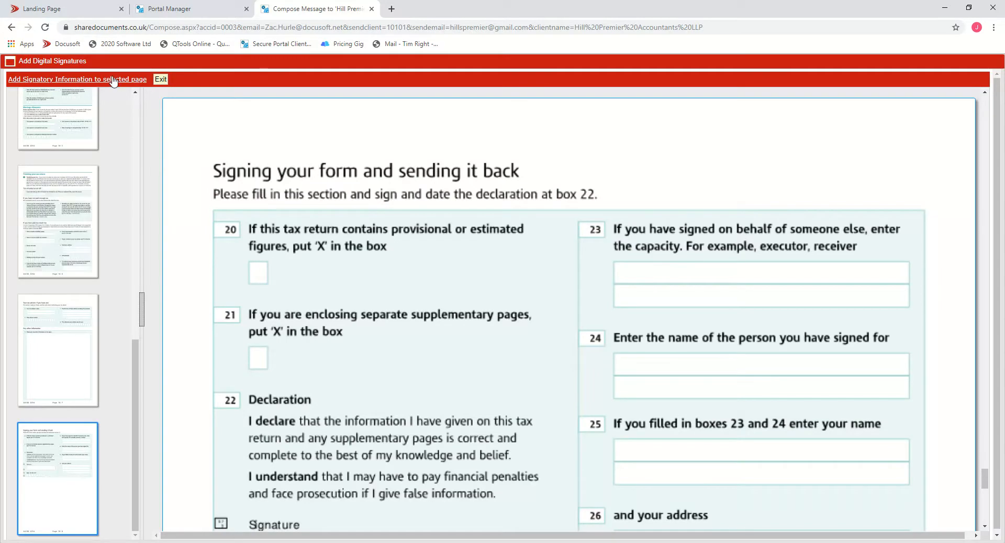
click(113, 80)
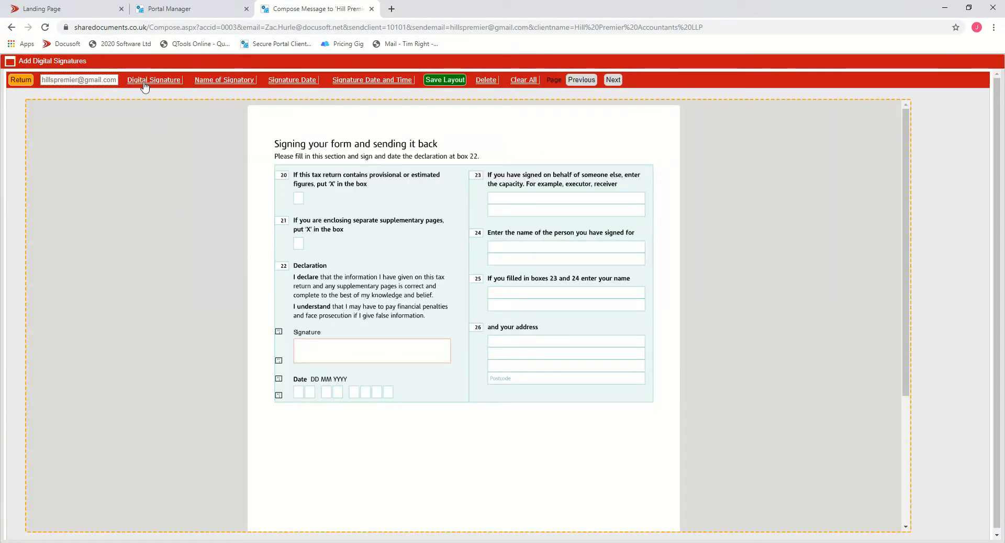
click(144, 83)
drag(319, 370, 448, 363)
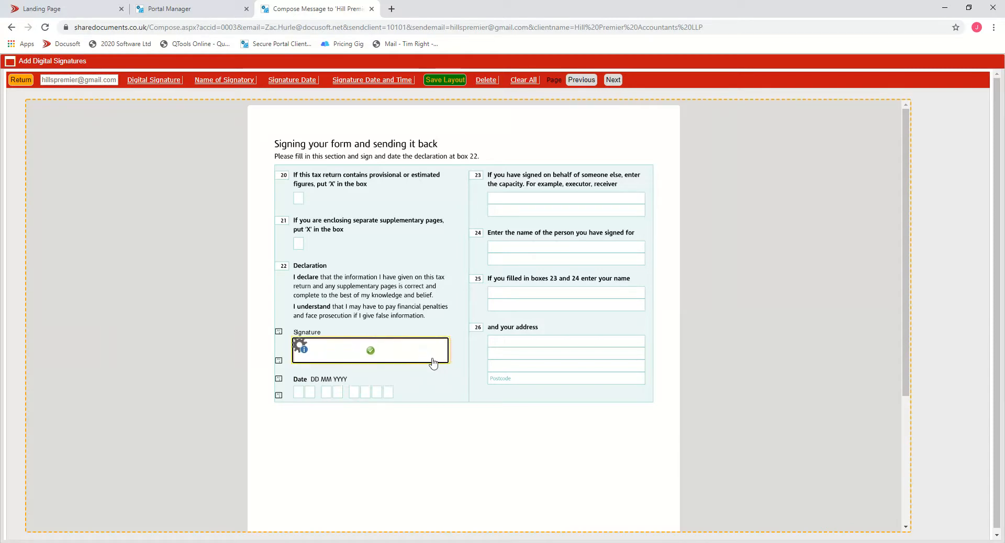
- Add a signature date field over the Date boxes below it and save the layout
click(312, 80)
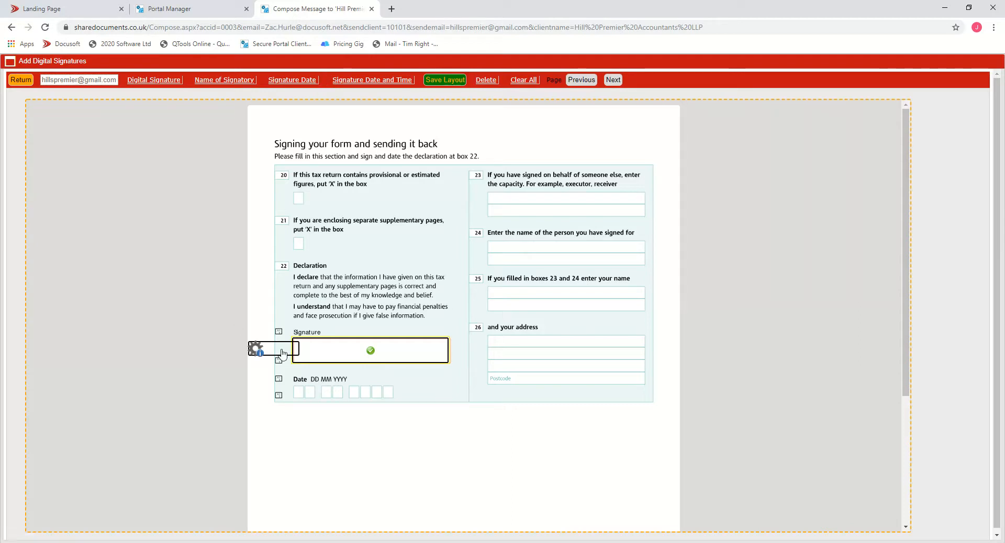
mouse_move(283, 355)
mouse_down()
mouse_move(329, 399)
mouse_move(391, 393)
mouse_up()
drag(400, 397, 400, 397)
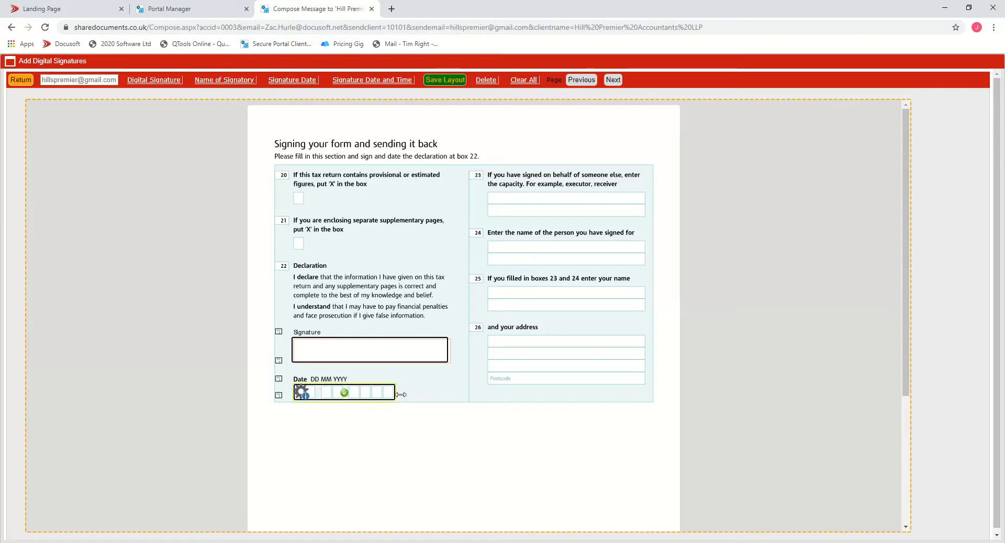
click(444, 80)
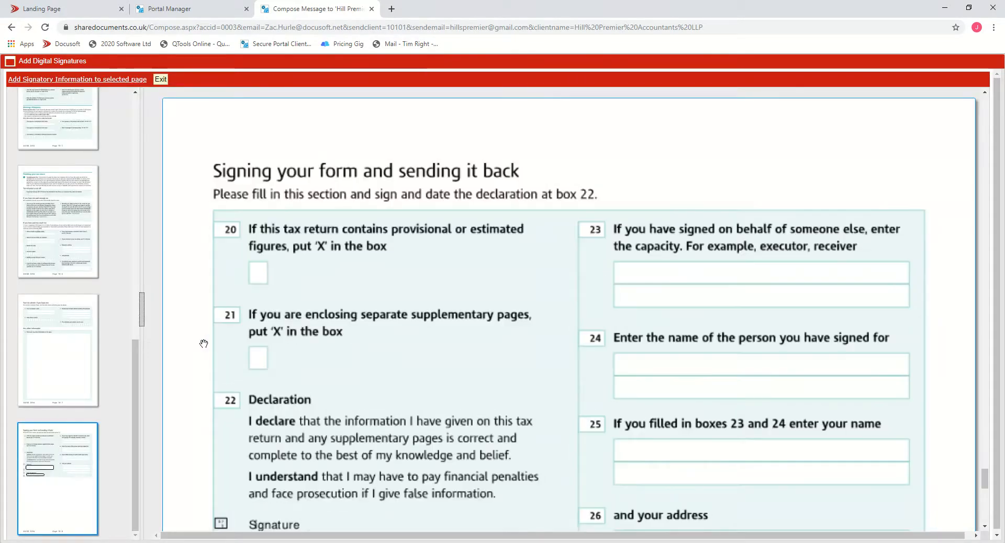
- Review the placed signature fields on the last page and exit the signing editor
scroll(275, 350, down, 3)
scroll(275, 350, down, 1)
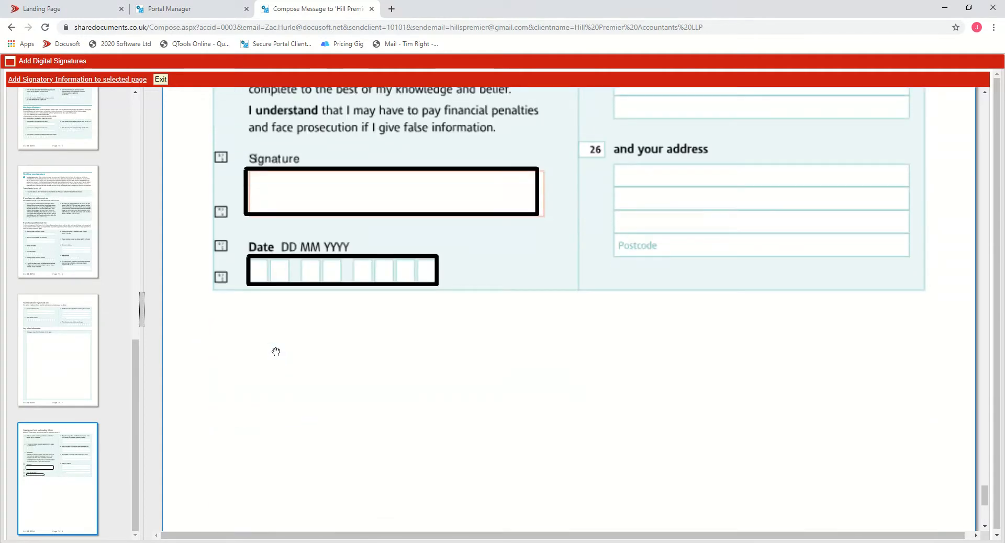
scroll(287, 343, up, 7)
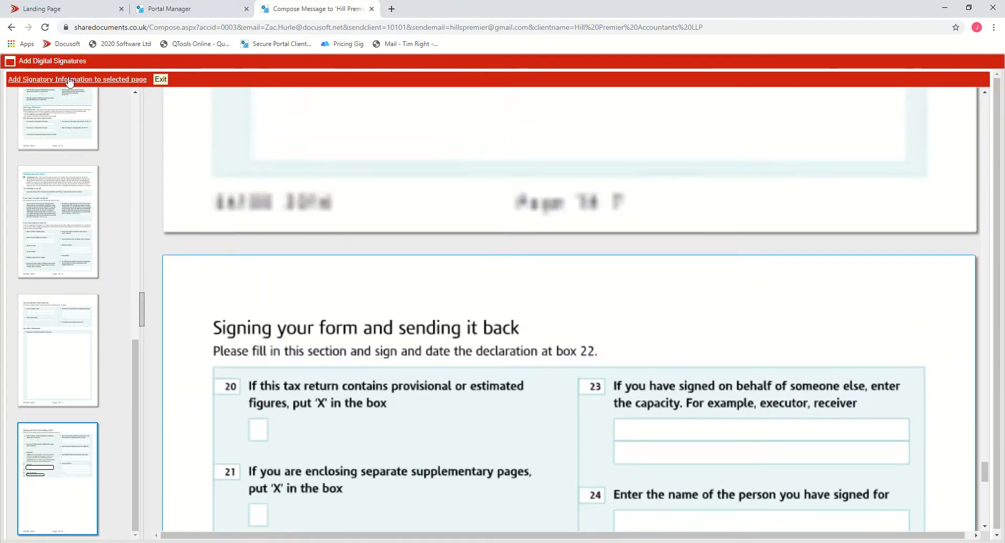
click(161, 79)
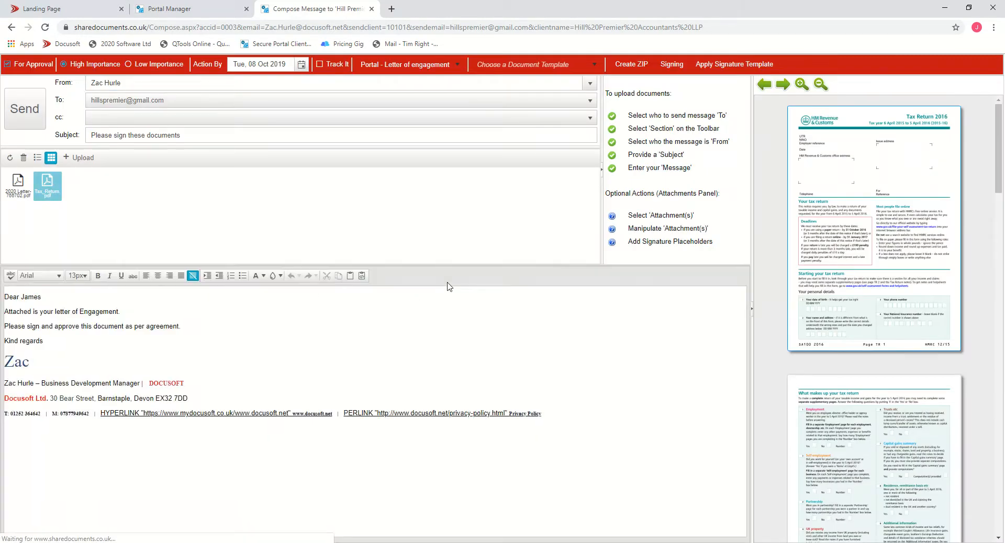
- Send the message to Hill Premier Accountants LLP, dismiss the confirmation and close the compose tab
scroll(902, 205, down, 15)
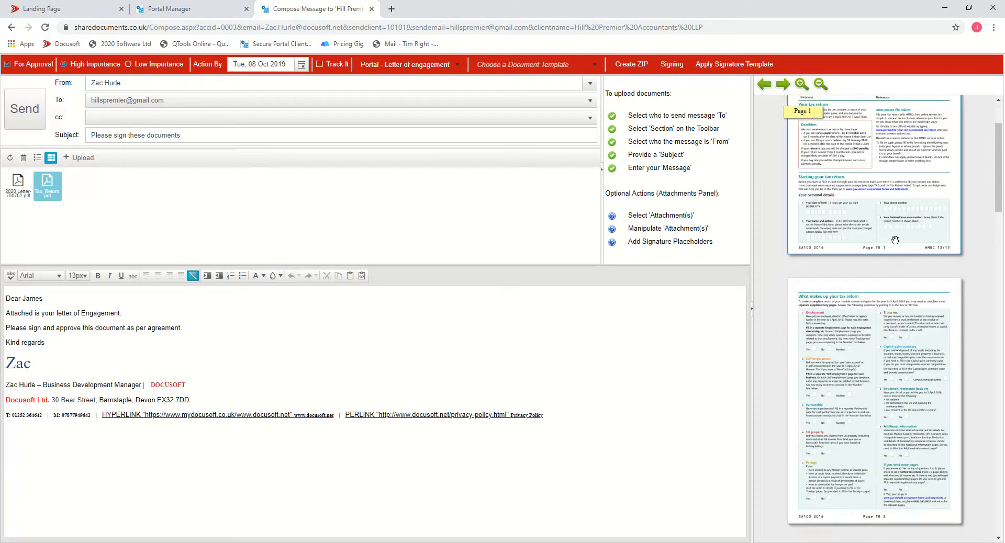
scroll(880, 417, down, 6)
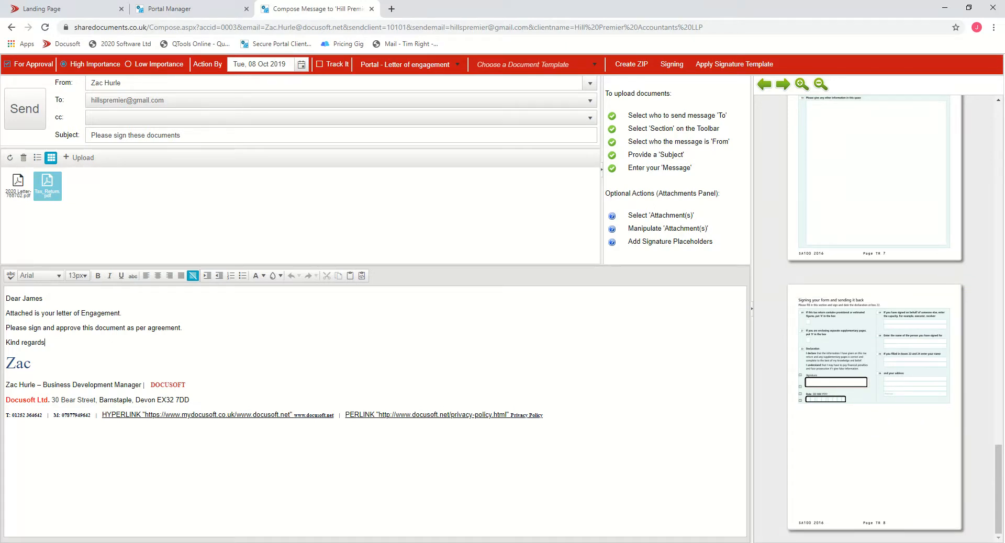
click(46, 343)
click(23, 112)
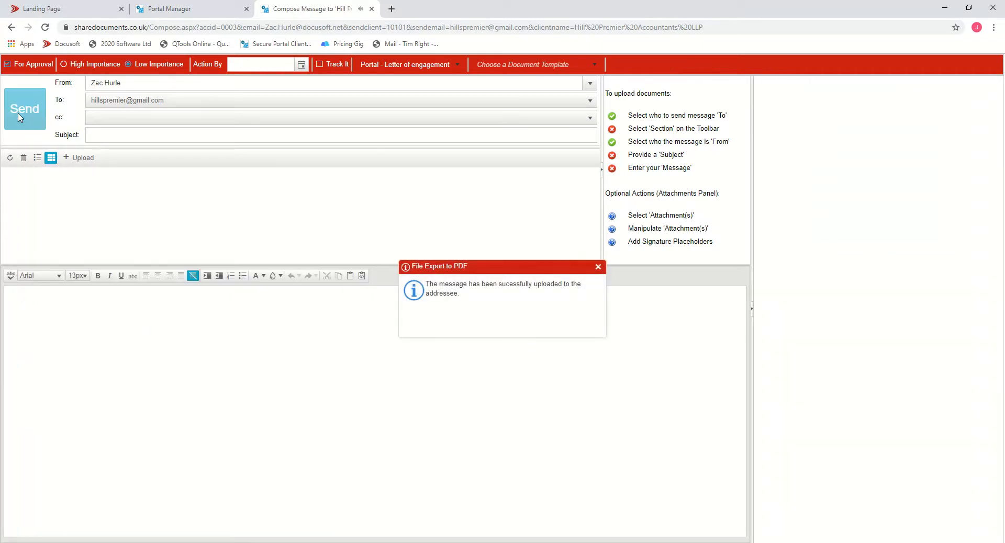
click(598, 267)
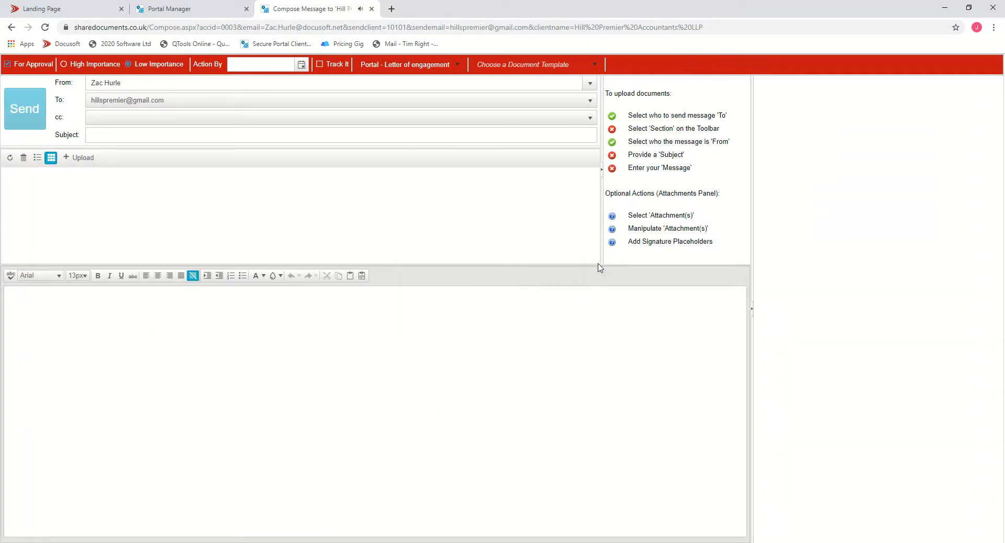
click(372, 9)
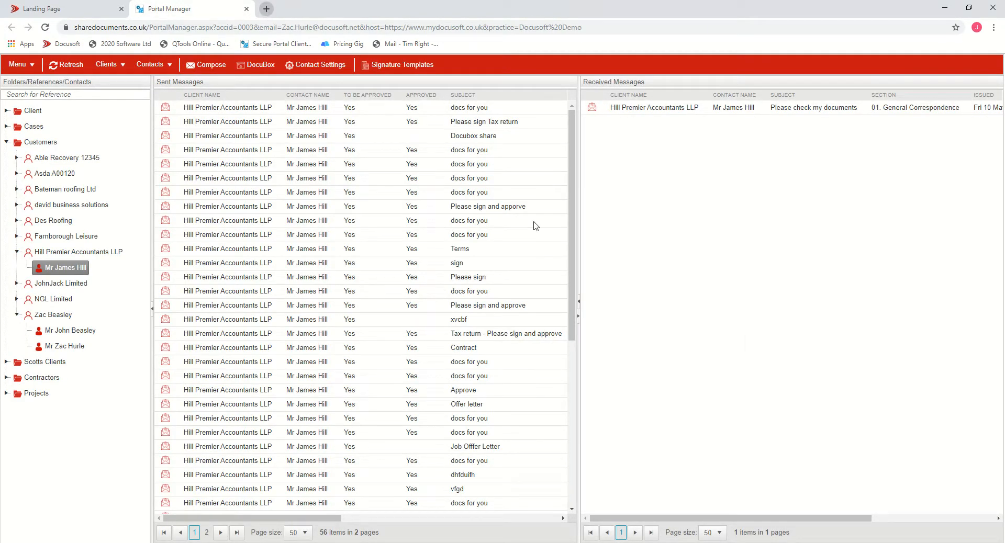
- Open Gmail in a new tab and open the Document requiring Approval email
key(ctrl+t)
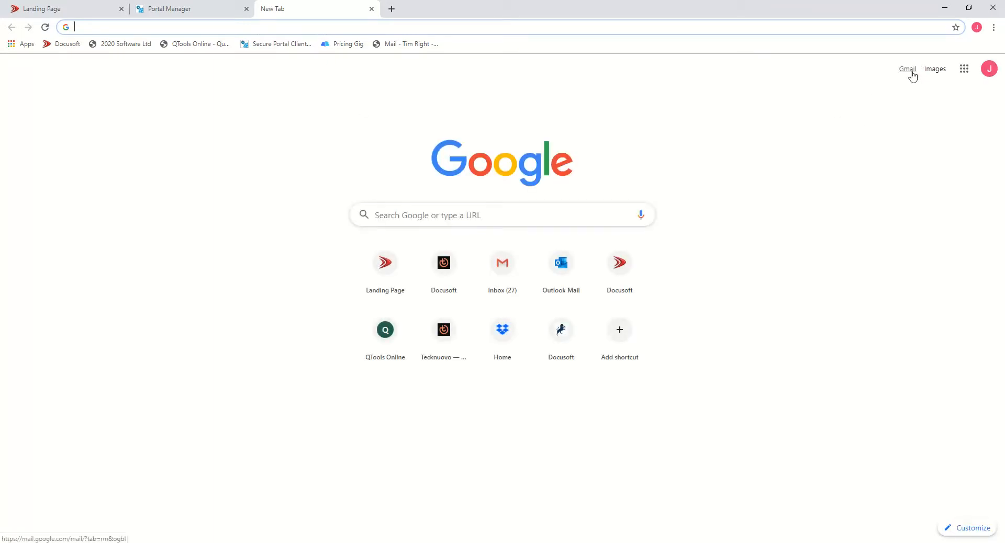
click(908, 70)
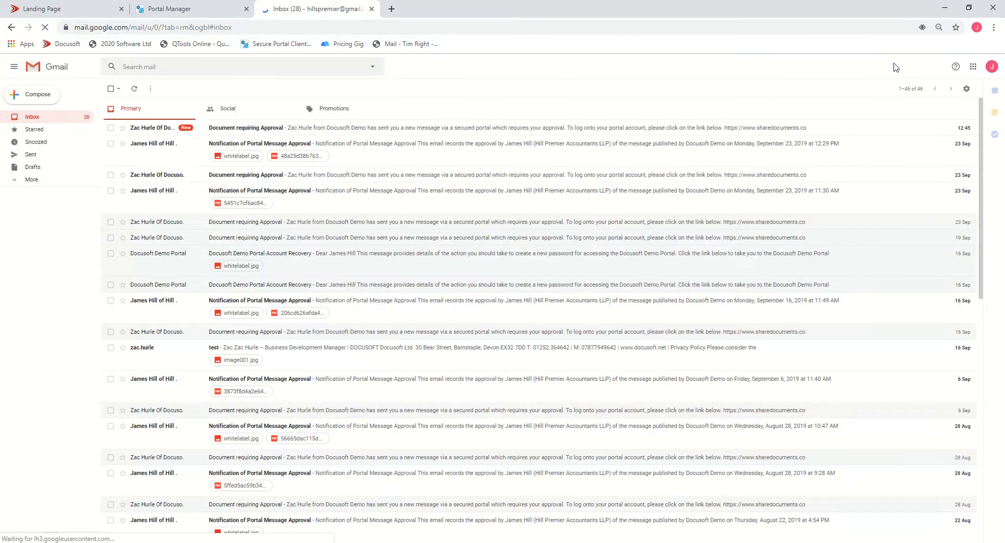
click(262, 129)
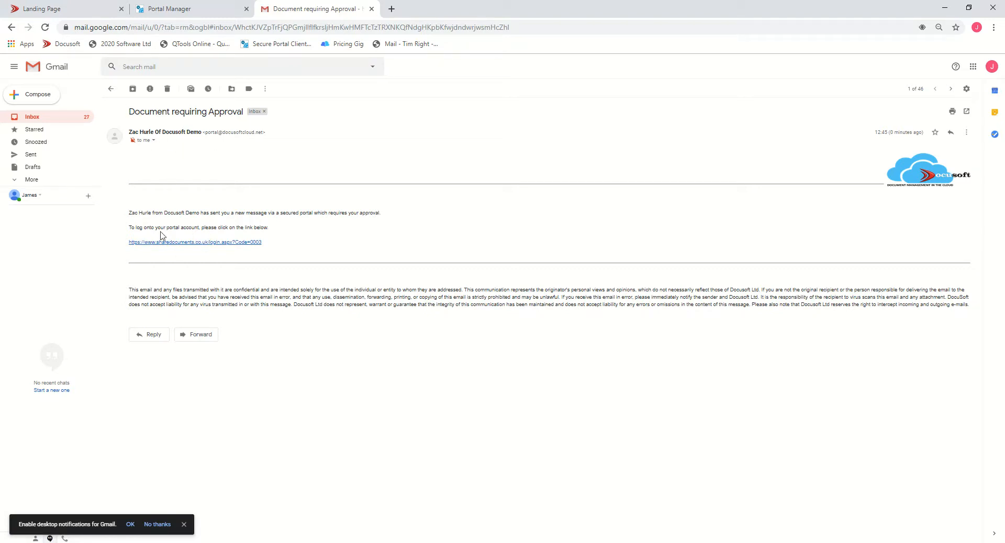
triple_click(127, 292)
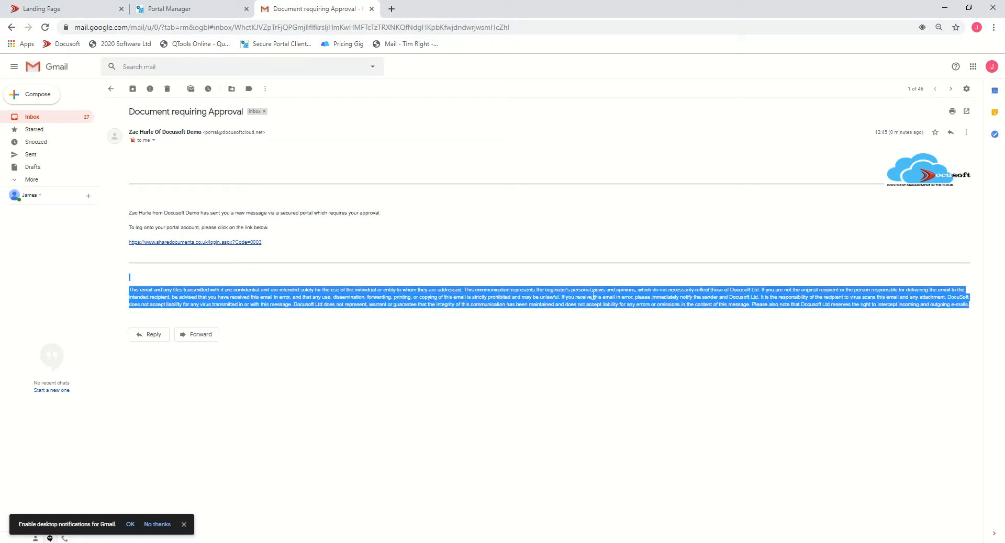
click(364, 272)
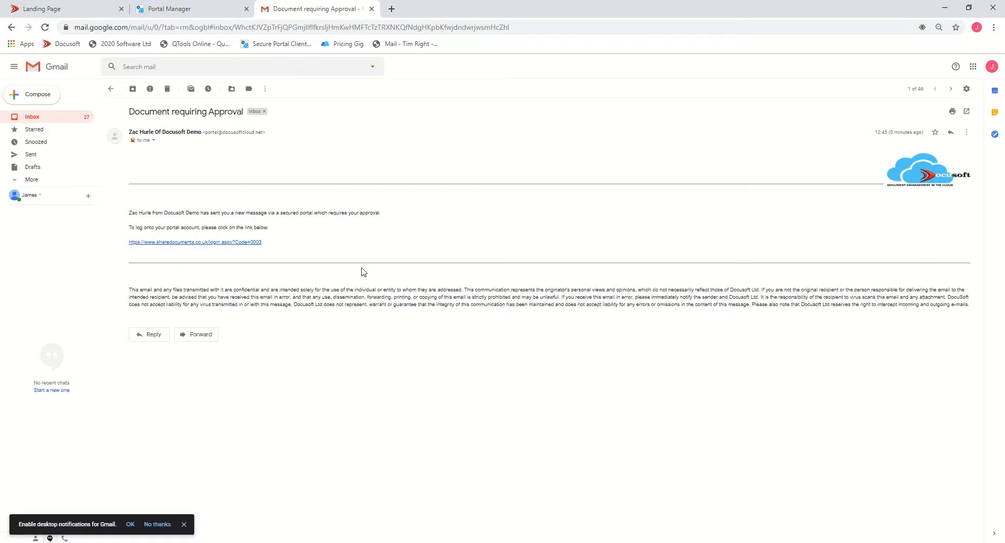
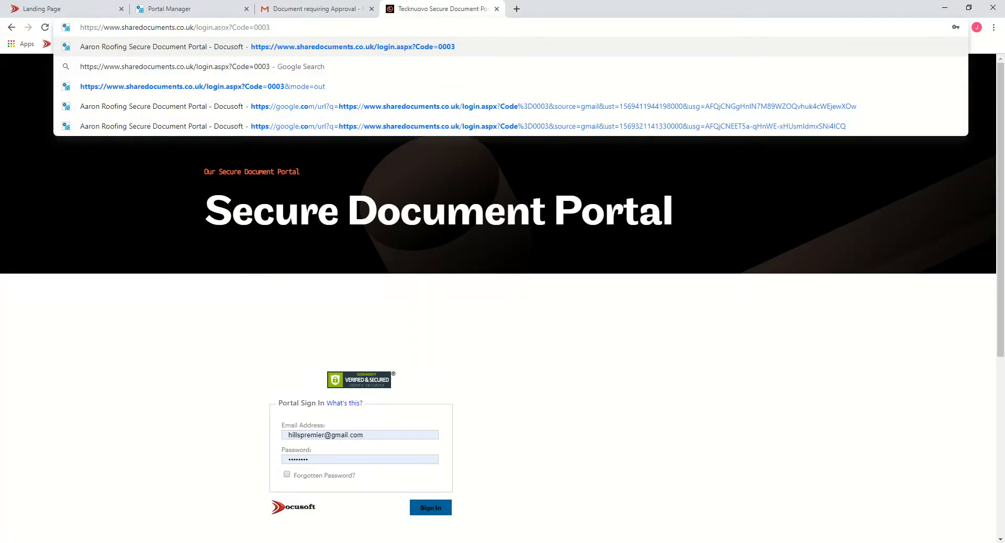
- Open the client's secure document portal sign-in page at the sharedocuments.co.uk login address
key(Return)
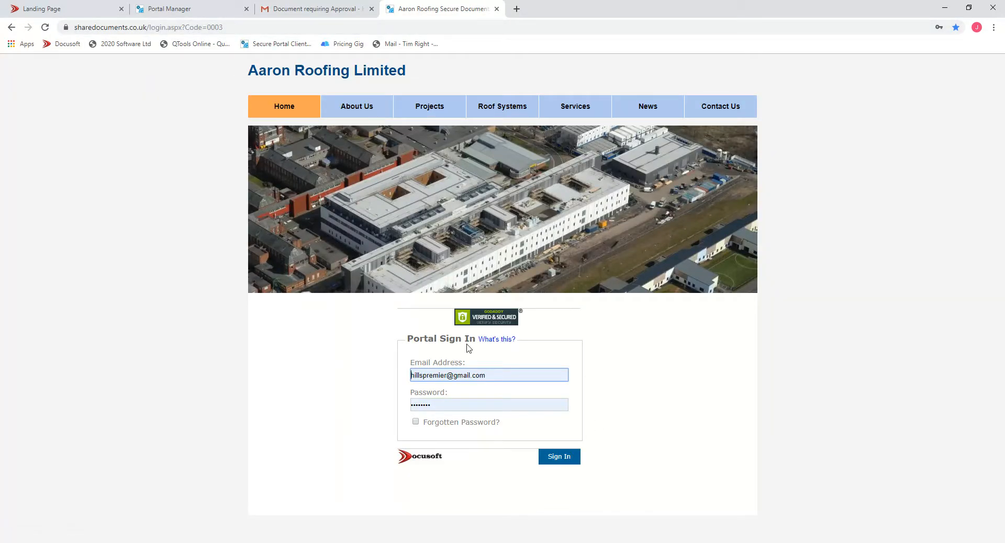
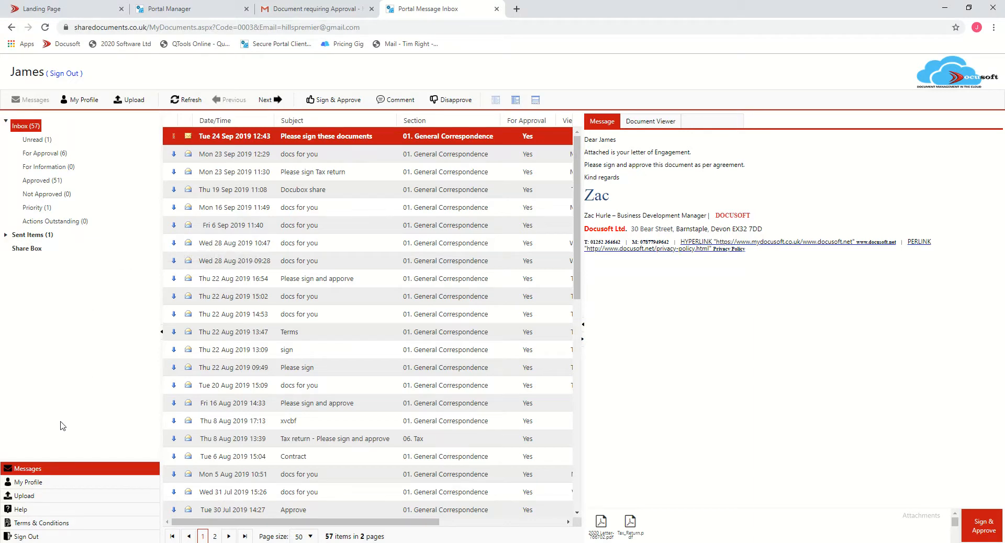
- Remove the existing signature image from the client's profile signature settings
click(23, 484)
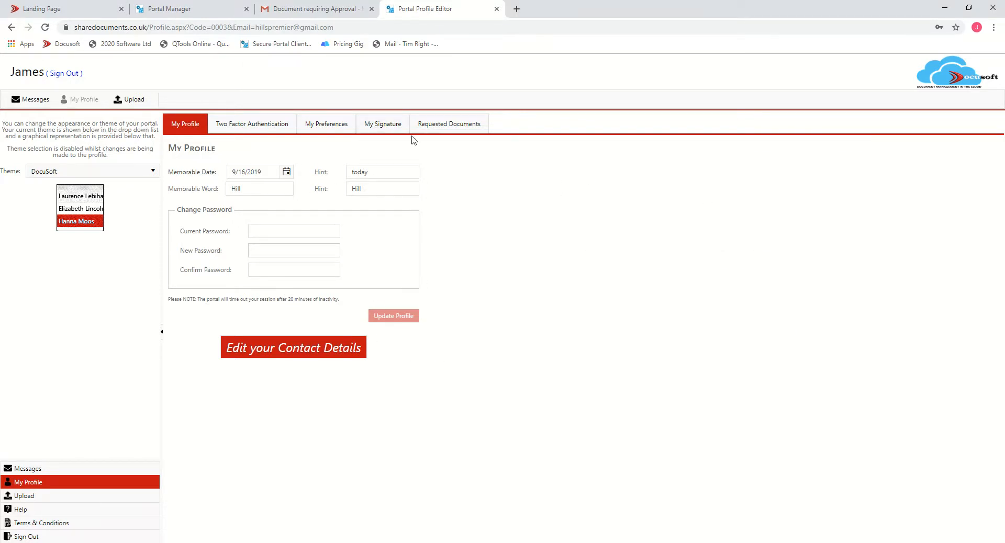
click(396, 127)
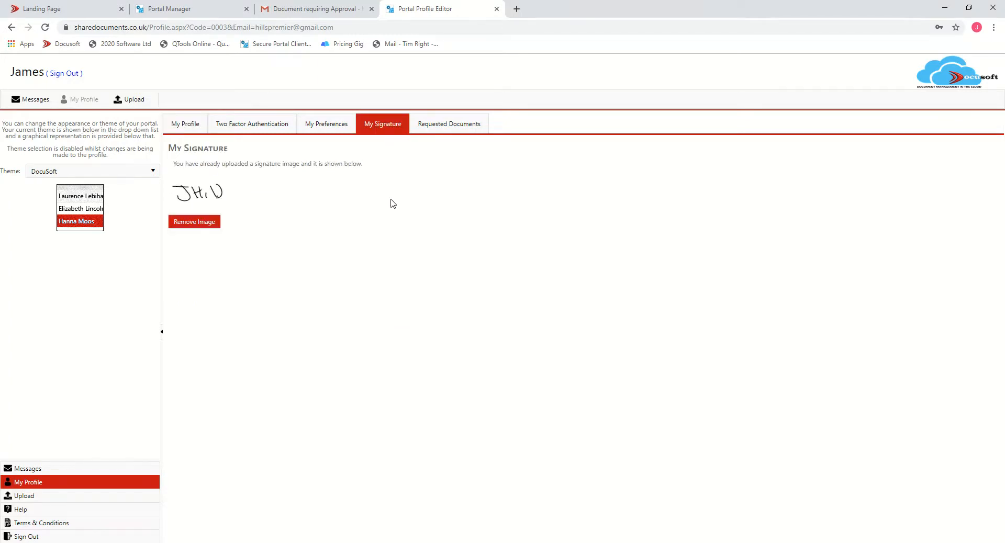
click(199, 224)
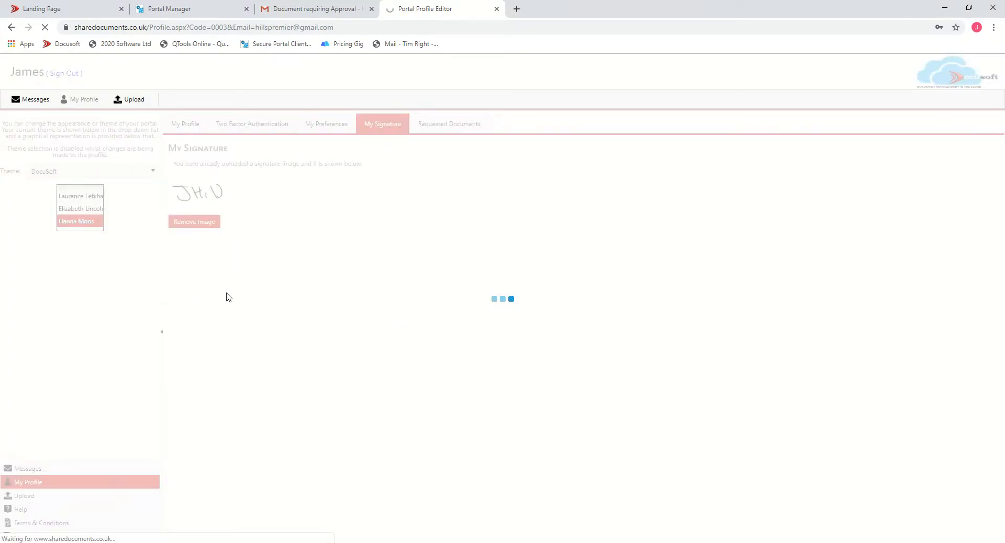
click(371, 135)
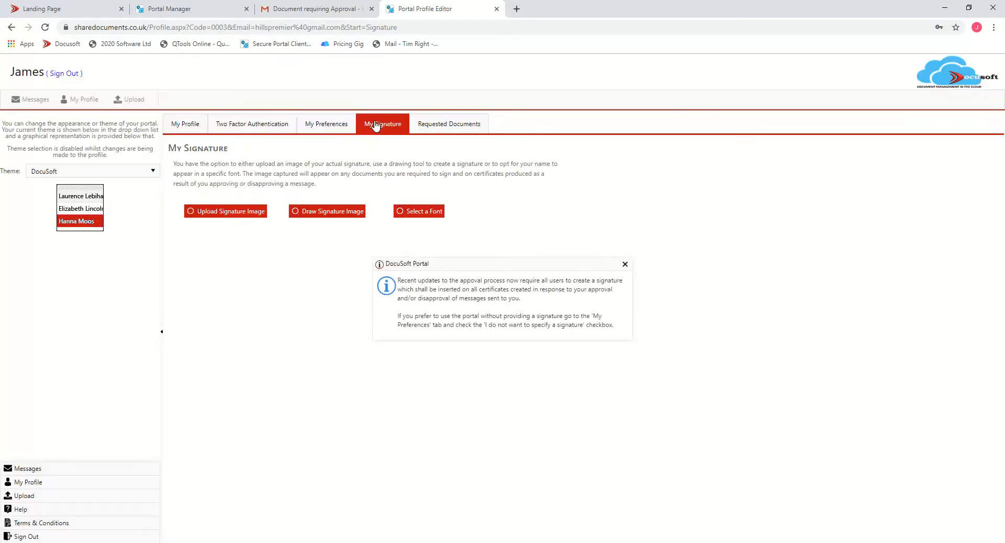
click(625, 265)
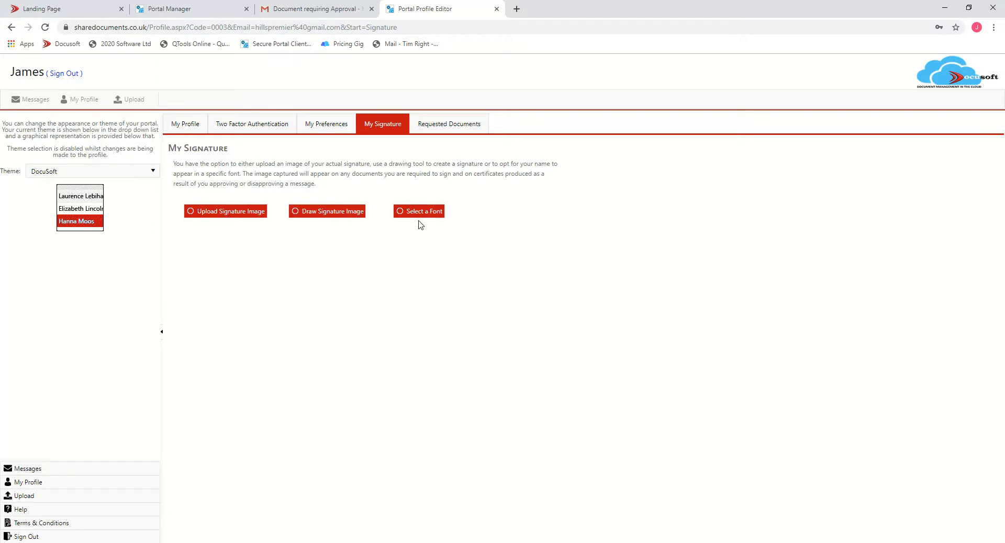
- Draw a new handwritten signature and save it to the profile
click(325, 214)
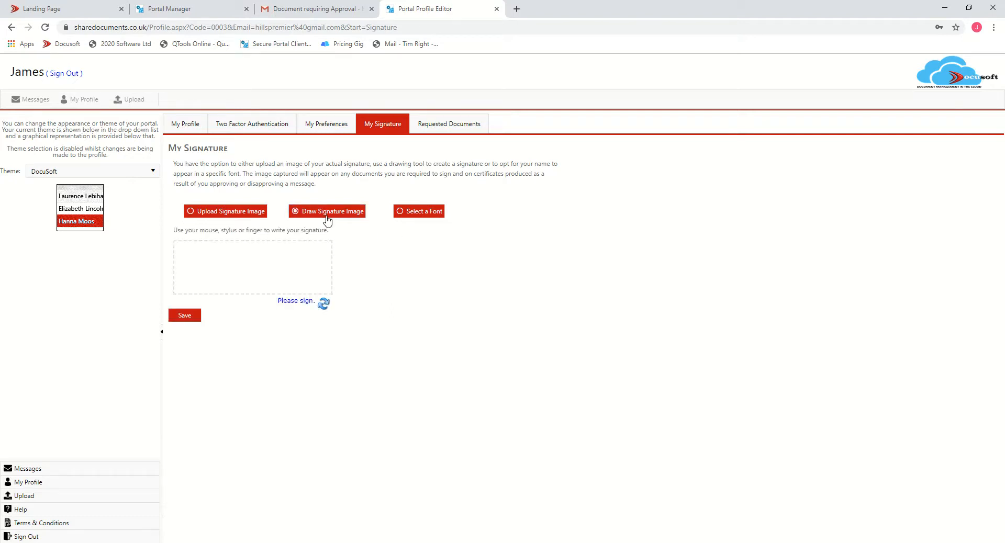
mouse_move(197, 260)
mouse_down()
mouse_move(201, 276)
mouse_move(185, 268)
mouse_move(190, 254)
mouse_move(209, 256)
mouse_move(214, 274)
mouse_move(224, 263)
mouse_move(225, 274)
mouse_move(253, 280)
mouse_up()
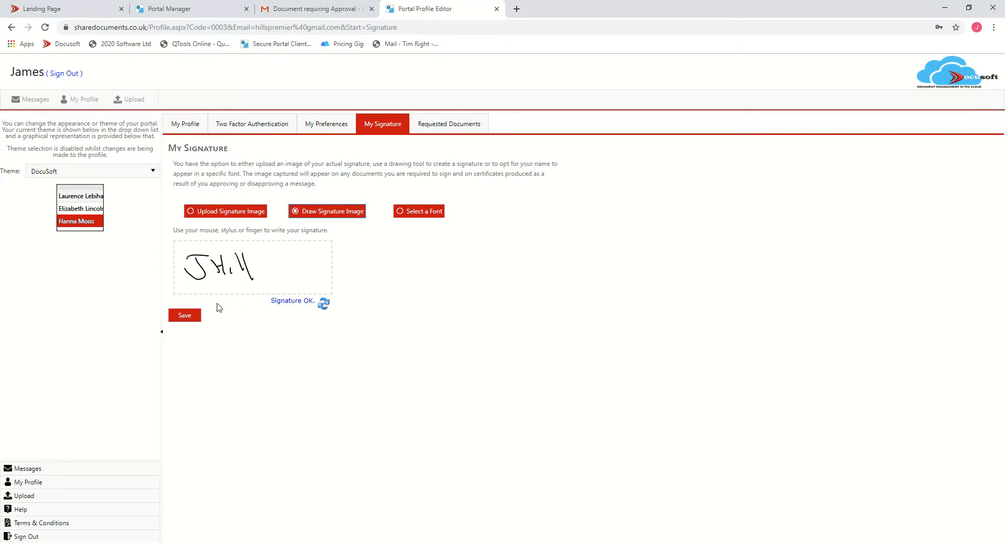
click(184, 318)
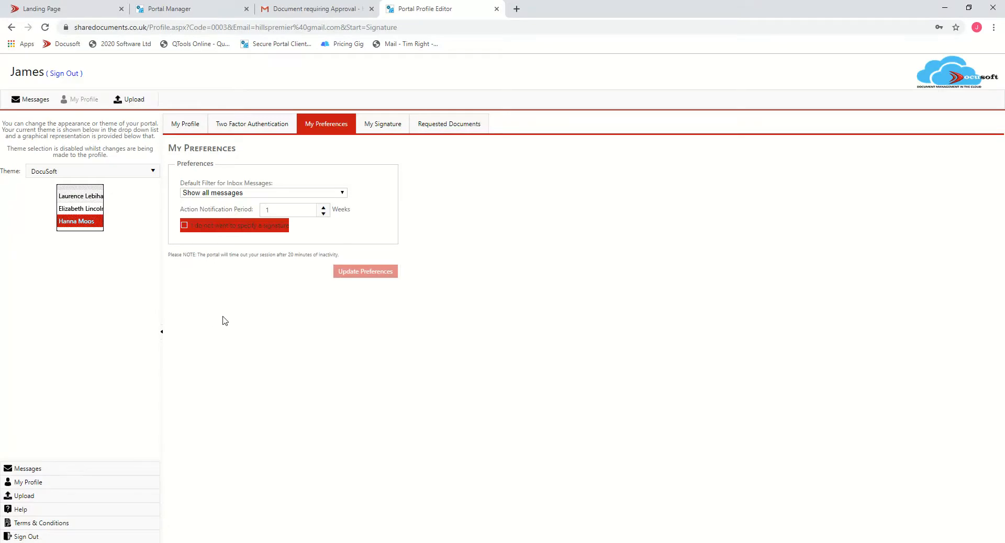
- Return to the inbox and preview the letter and tax return attachments of the 'Please sign these documents' message
click(24, 473)
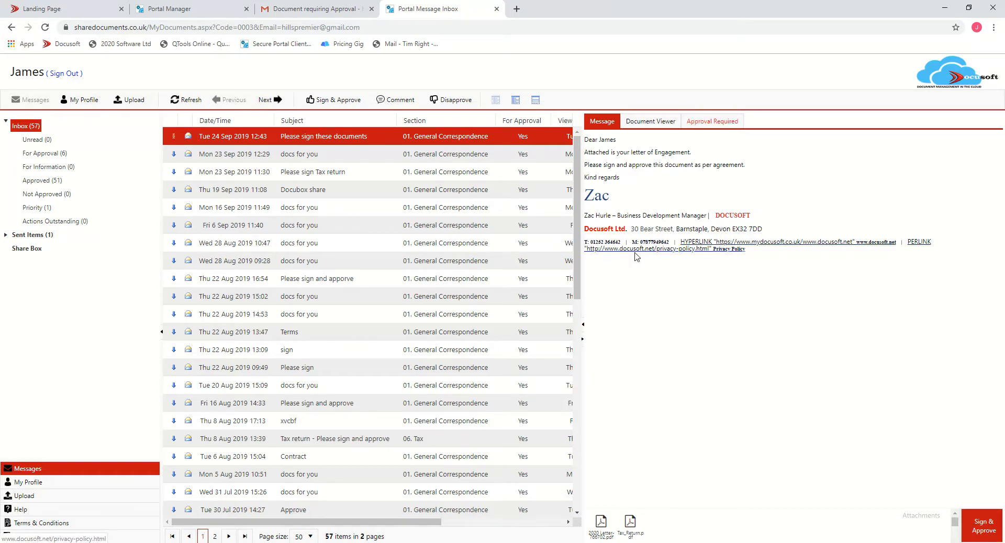
click(652, 123)
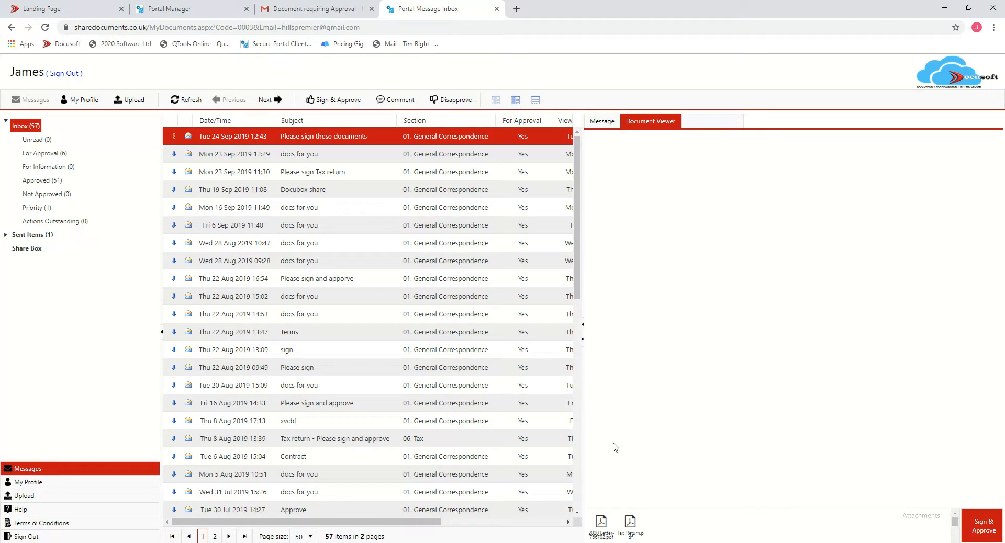
click(602, 529)
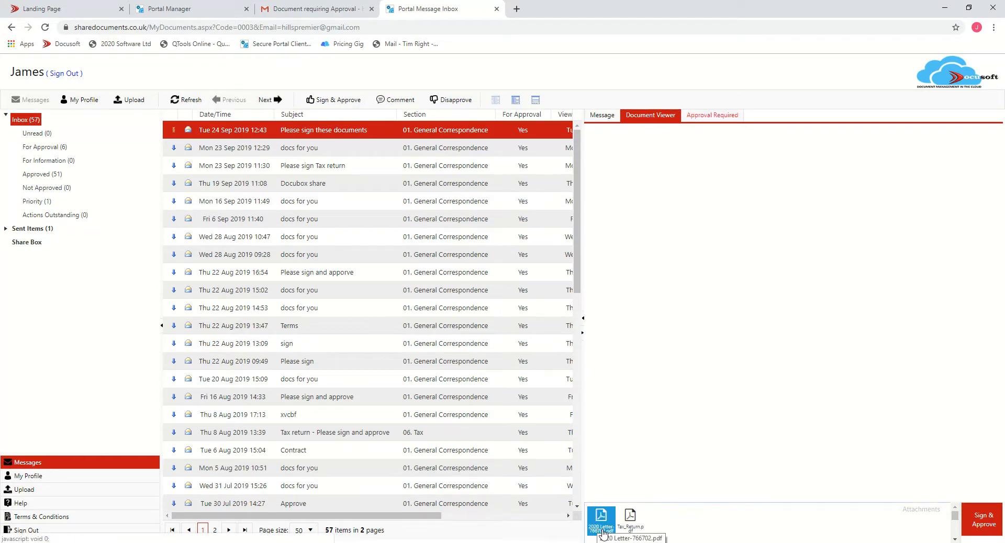
click(646, 530)
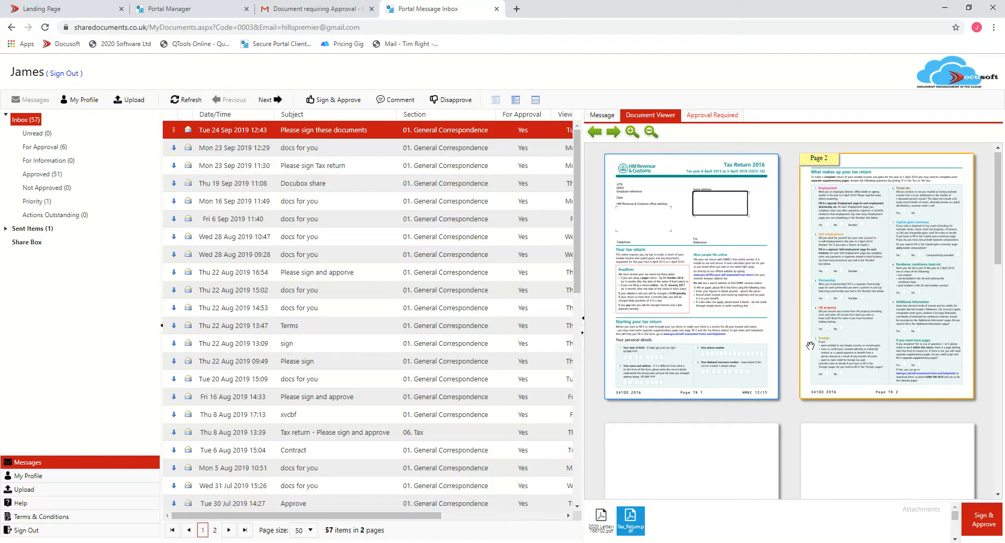
scroll(788, 358, down, 5)
scroll(788, 358, up, 5)
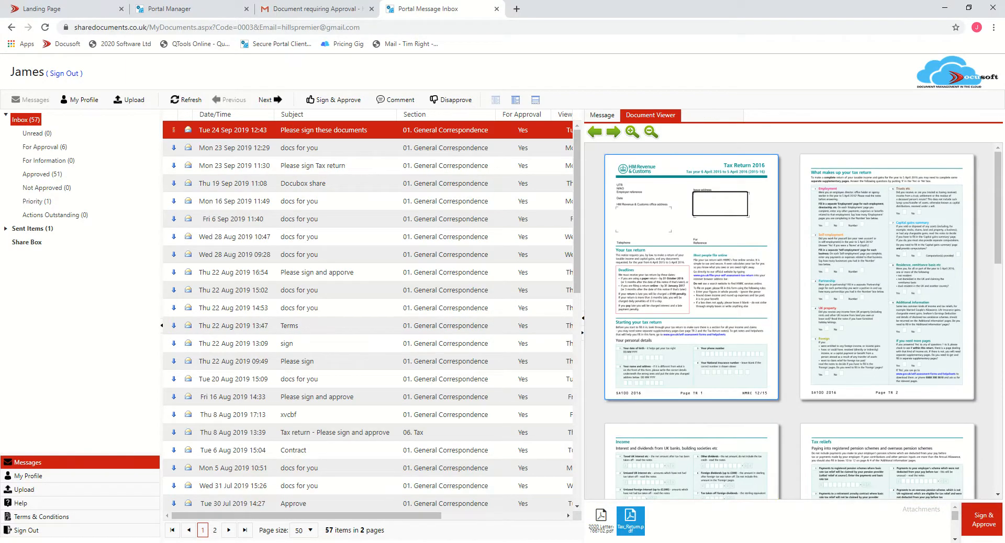
- Open the approval panel for the selected message
click(605, 523)
right_click(604, 522)
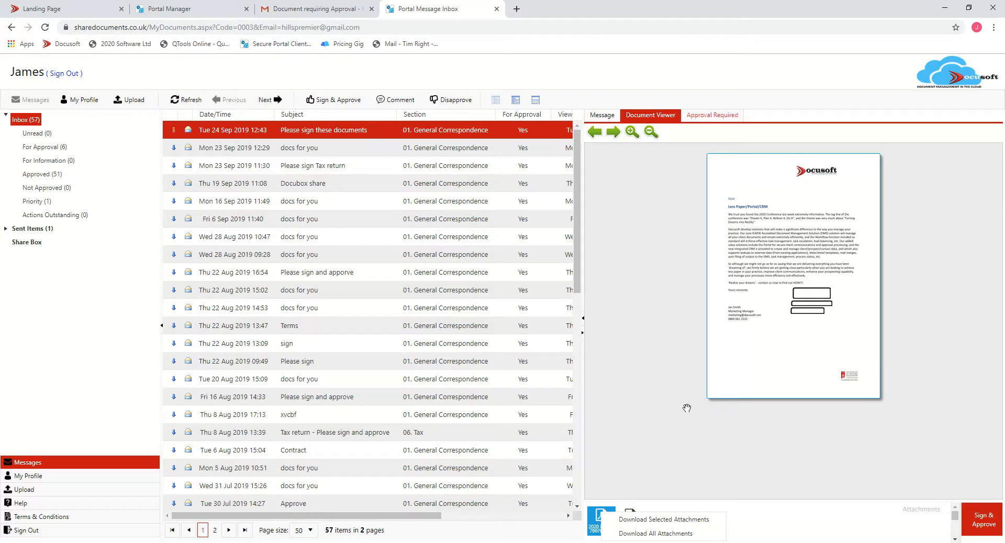
click(715, 117)
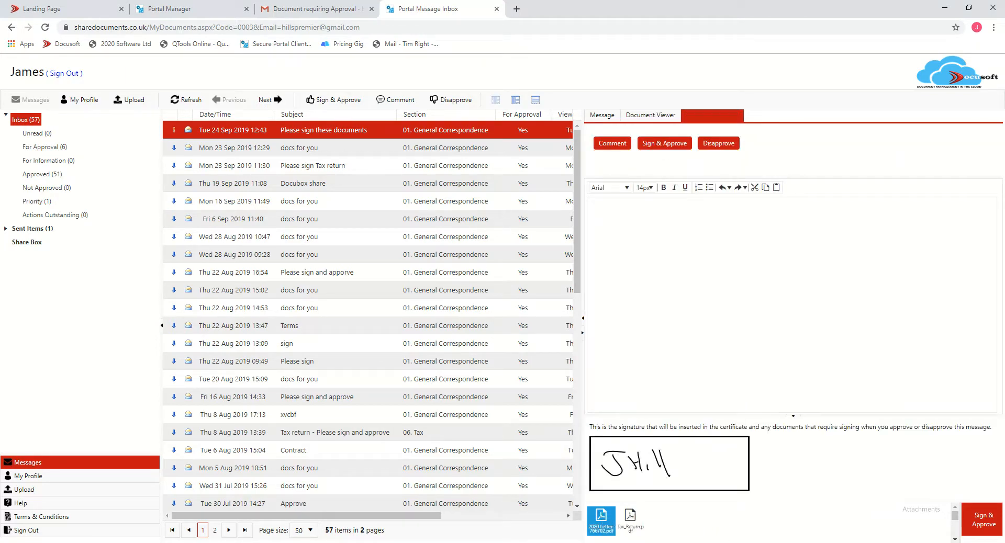
text(cdnhdjhnjfdg)
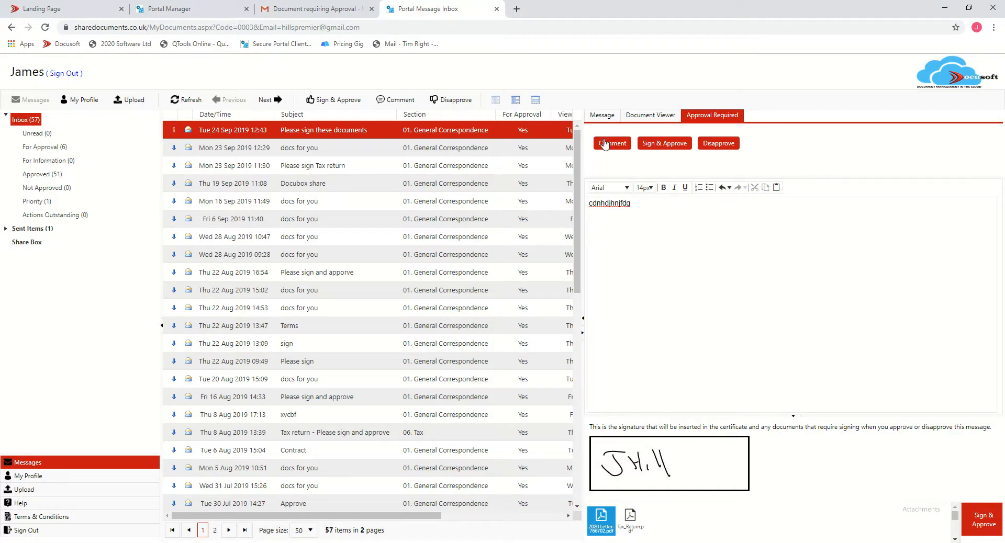
key(ctrl+a)
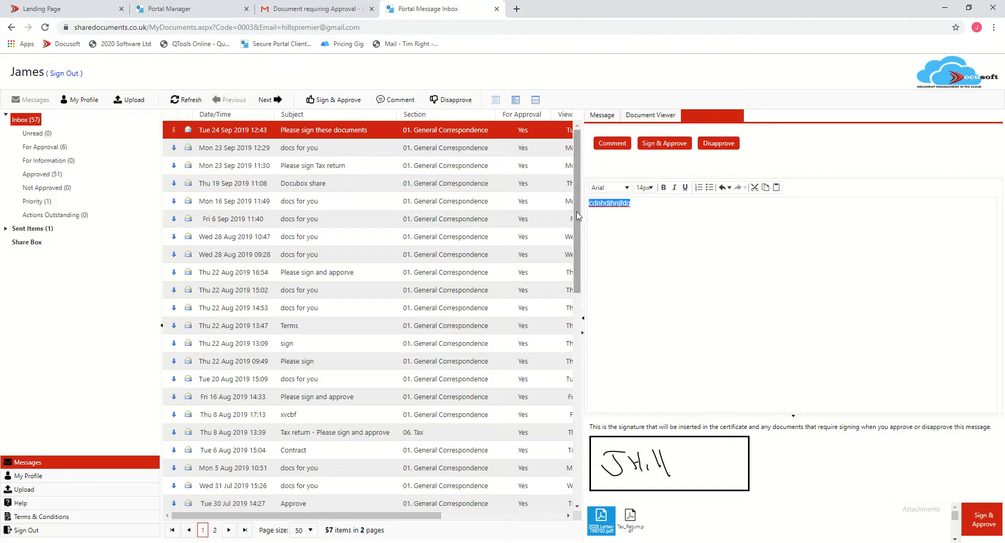
key(BackSpace)
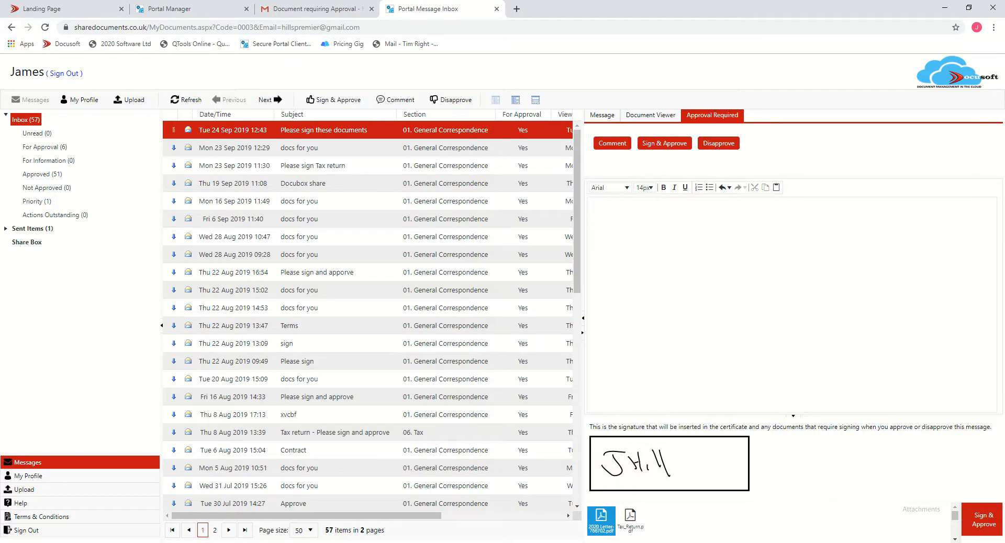
- Sign and approve the message and its attachments
click(660, 147)
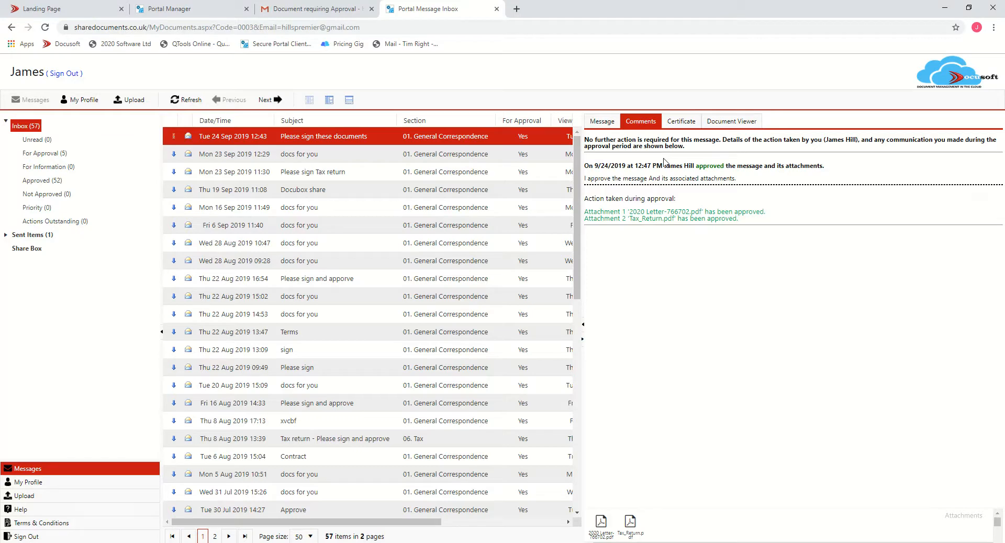
- Review the signed letter and tax return in the document viewer
click(733, 122)
click(602, 521)
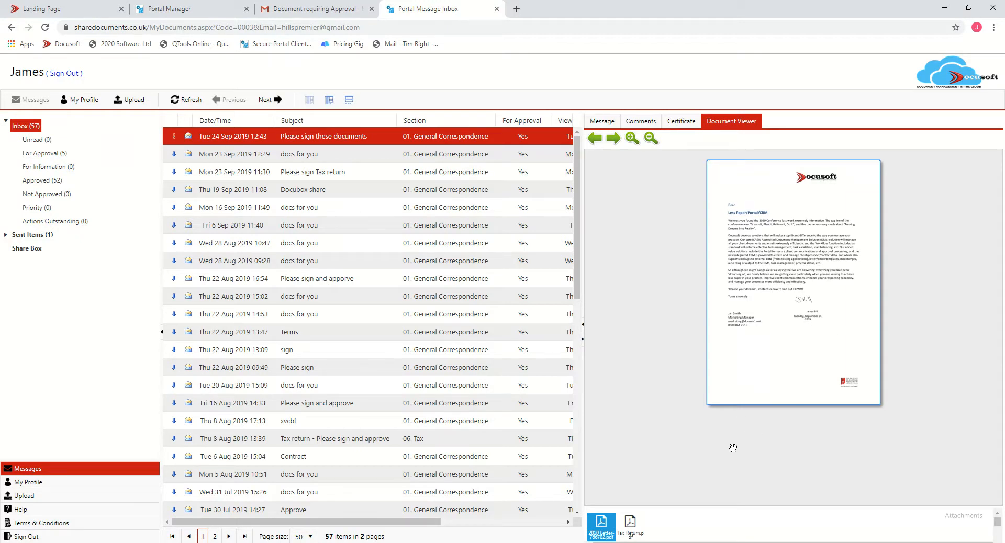
click(630, 523)
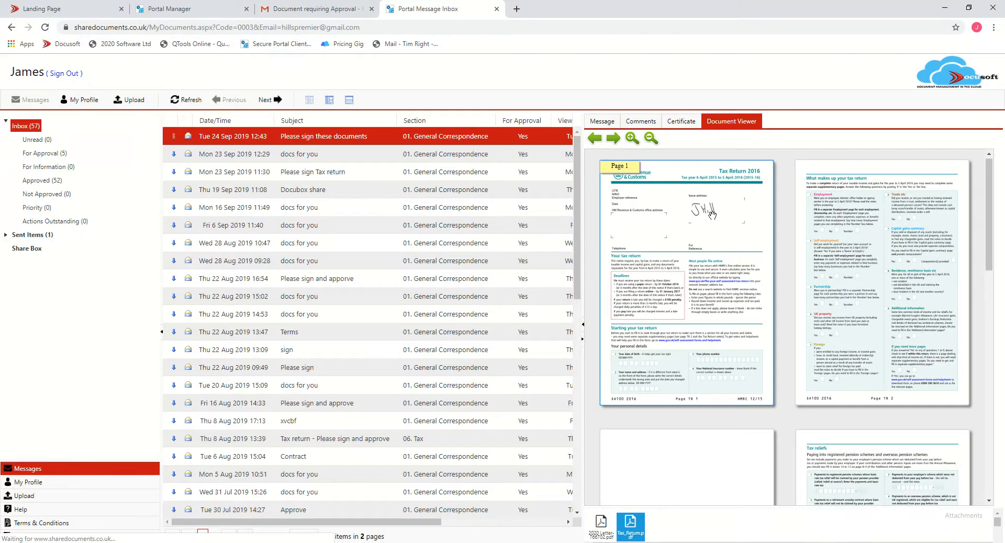
scroll(724, 246, down, 12)
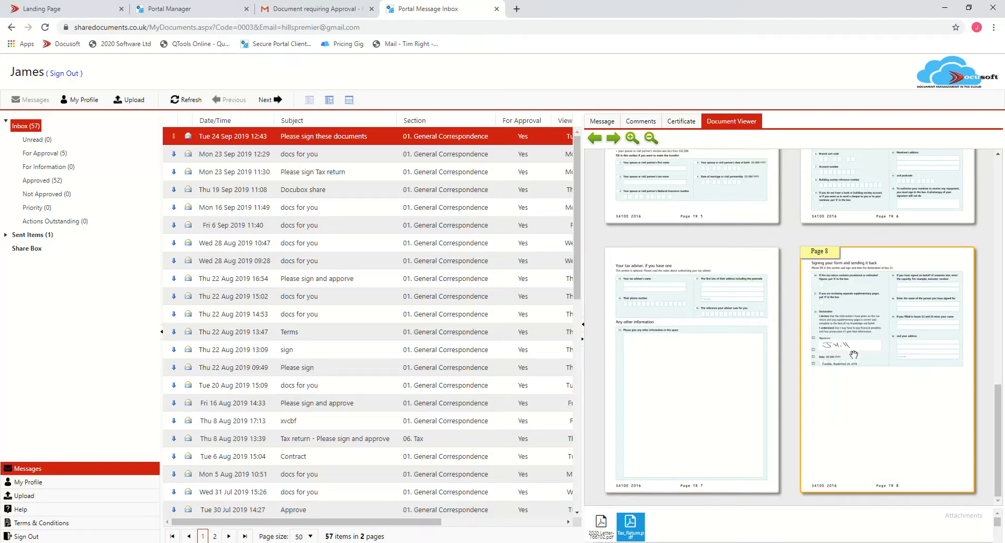
right_click(630, 530)
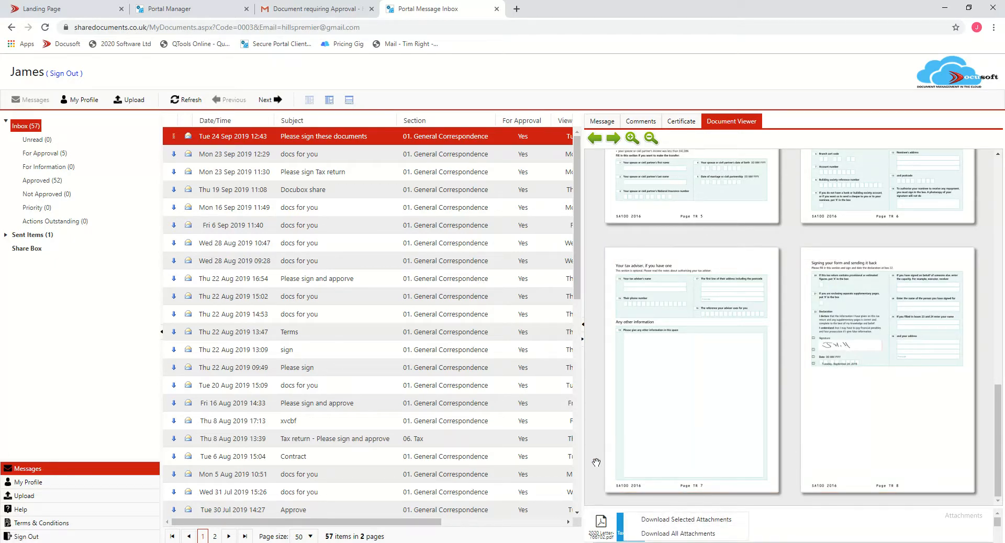
- Review the approval certificate, the approval comments and the original message
click(687, 121)
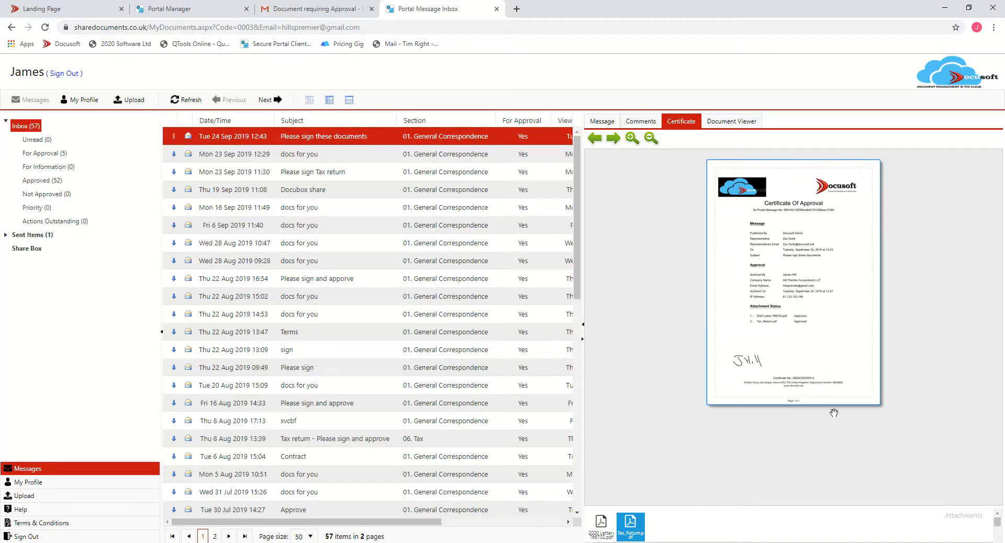
click(641, 123)
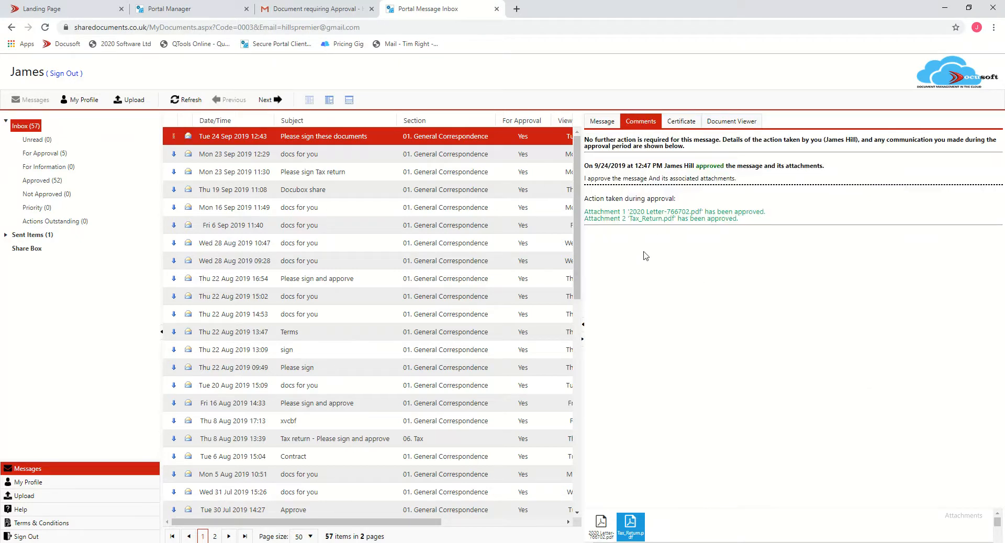
click(605, 122)
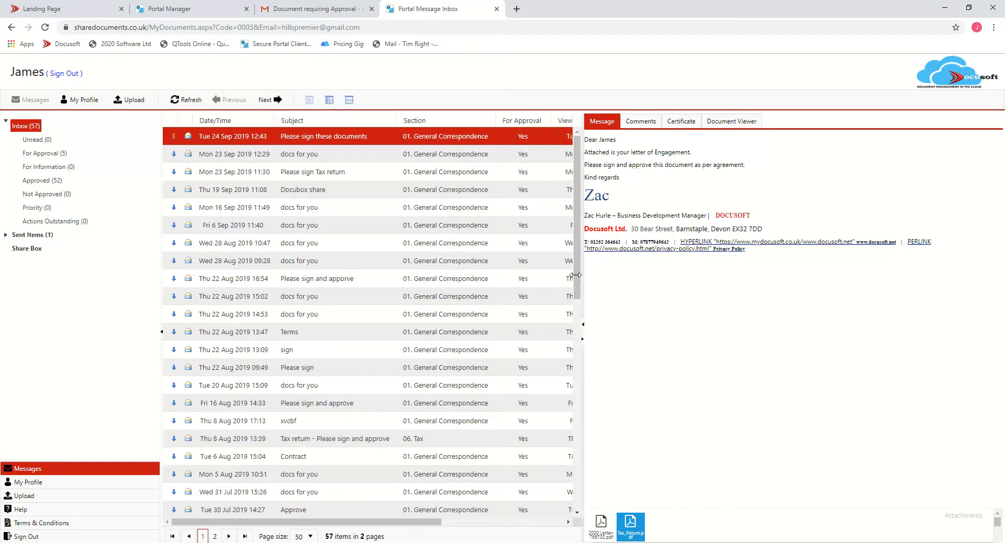
- Switch to the Portal Manager, refresh it, and open the details of the sent 'Please sign these documents' message
click(168, 12)
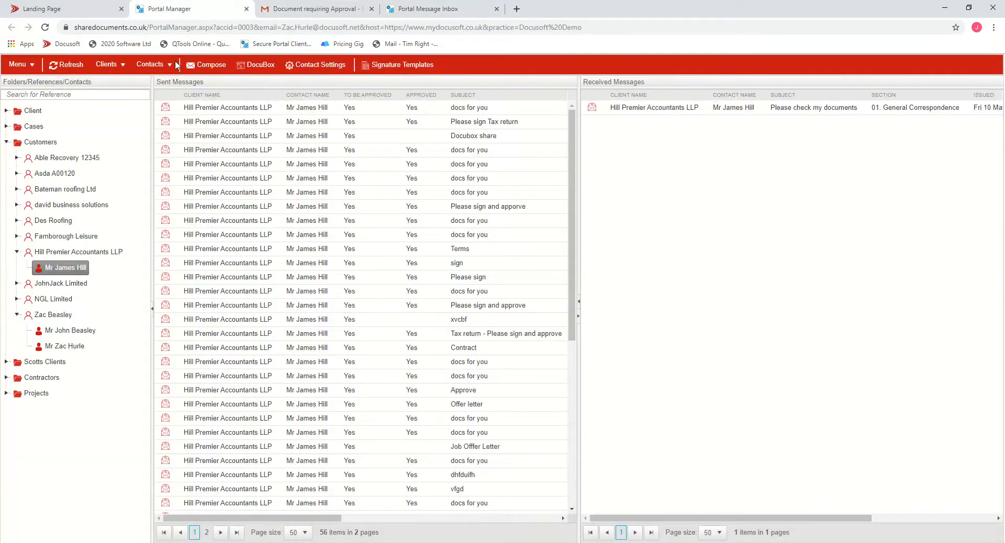
key(F5)
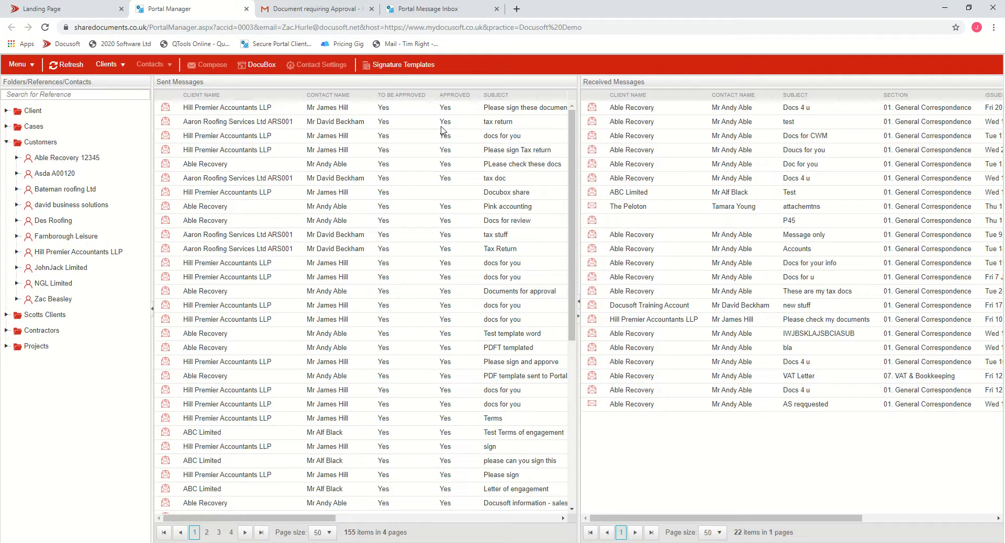
click(229, 109)
double_click(240, 109)
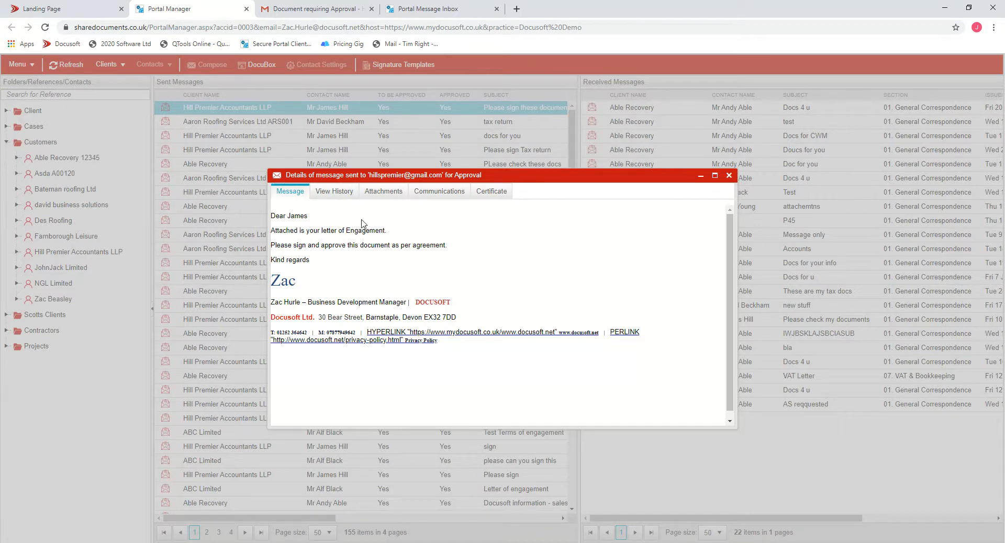
- Review the message's view history and each attachment's signing and approval status
click(334, 192)
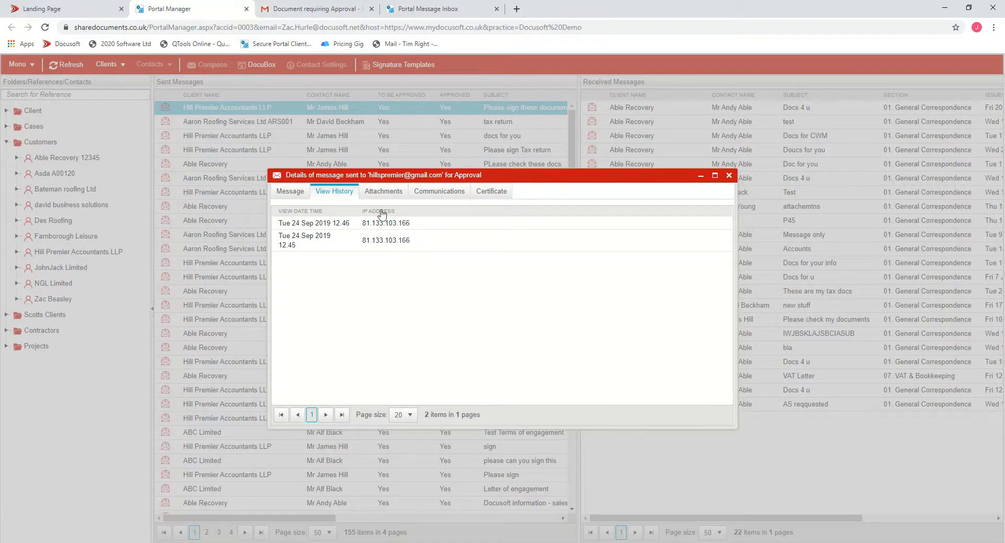
click(392, 193)
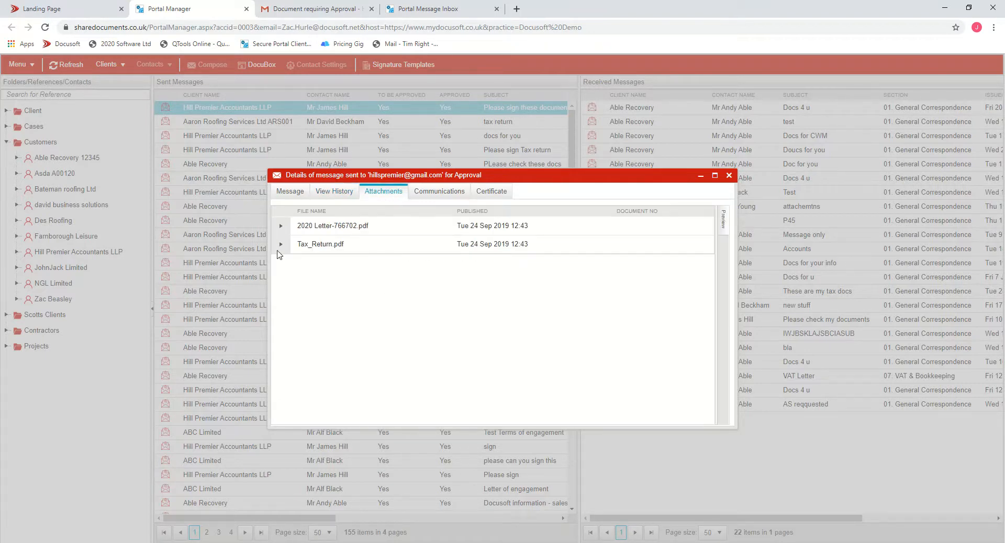
click(282, 228)
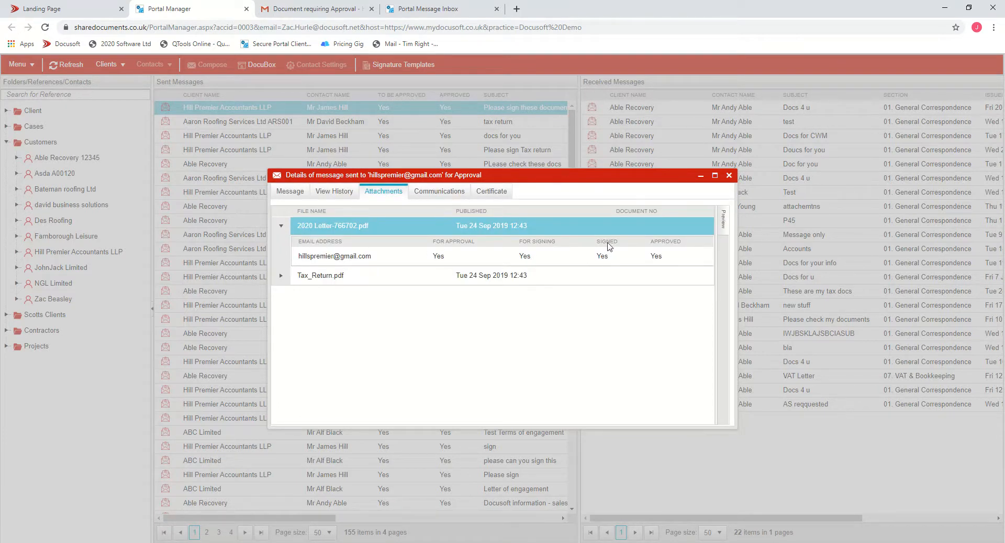
click(281, 276)
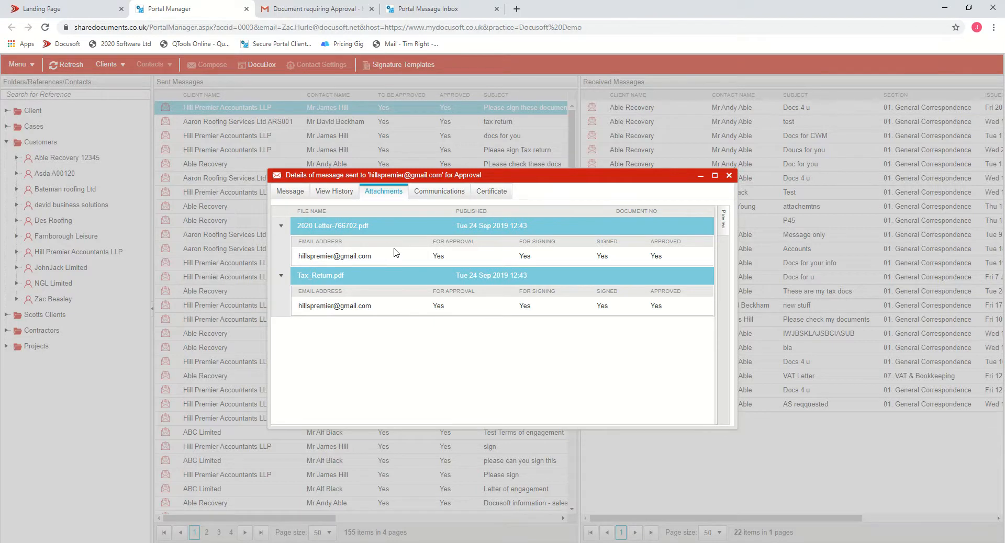
right_click(383, 230)
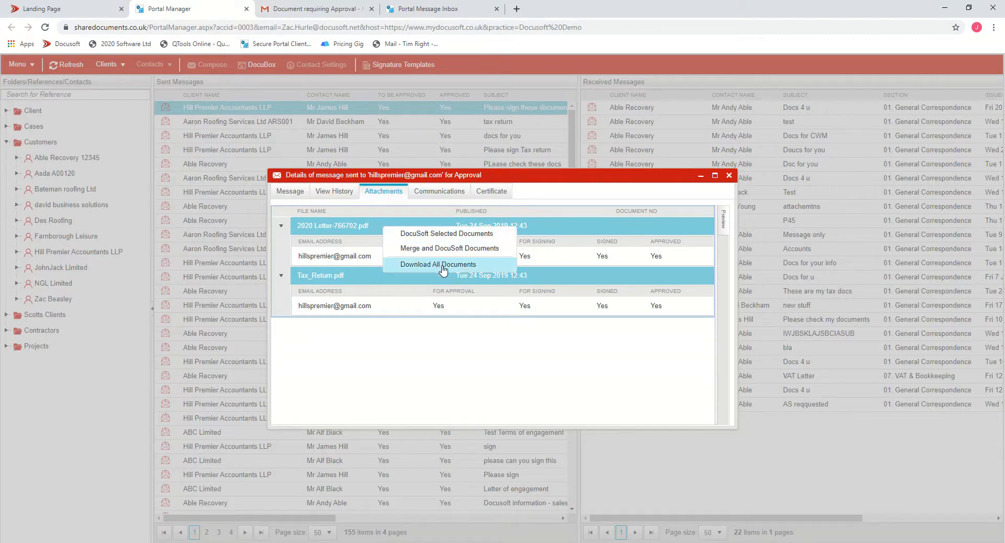
click(403, 392)
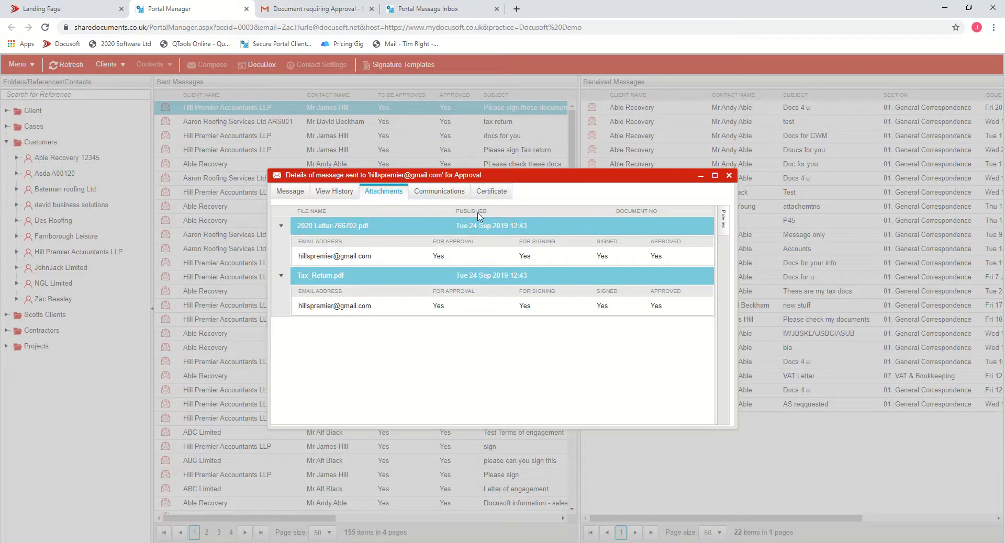
- Review the message's approval certificate and attachment list, then close the message details
click(493, 194)
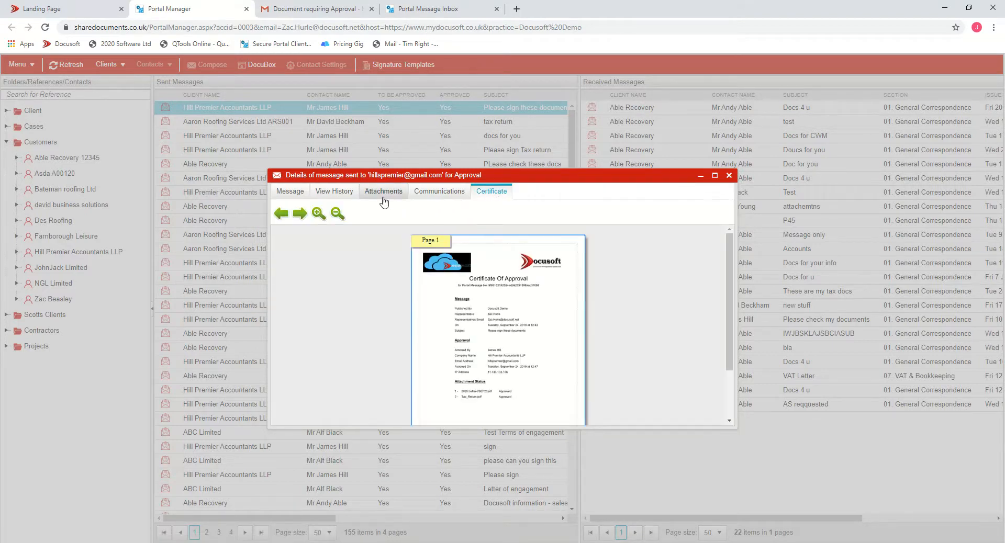
click(384, 194)
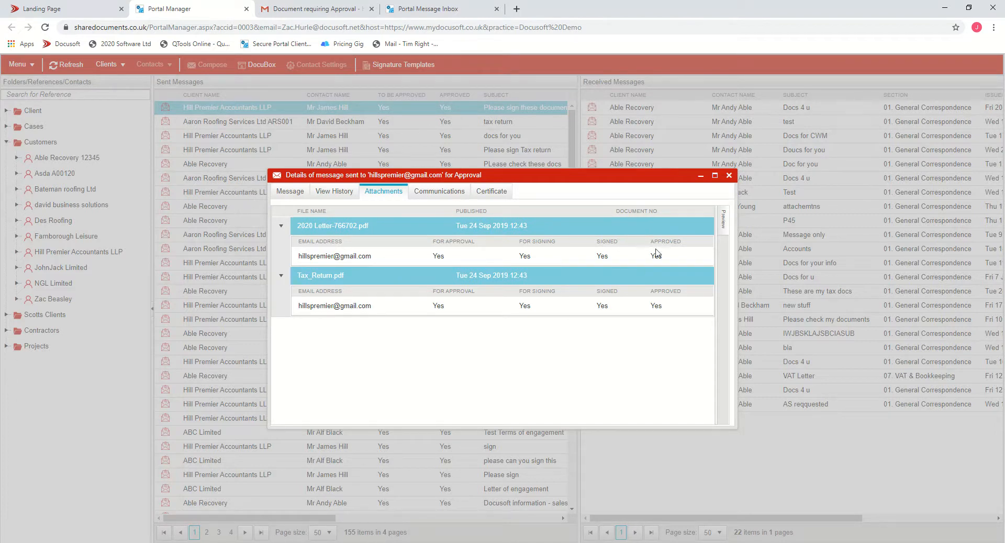
right_click(370, 228)
click(403, 236)
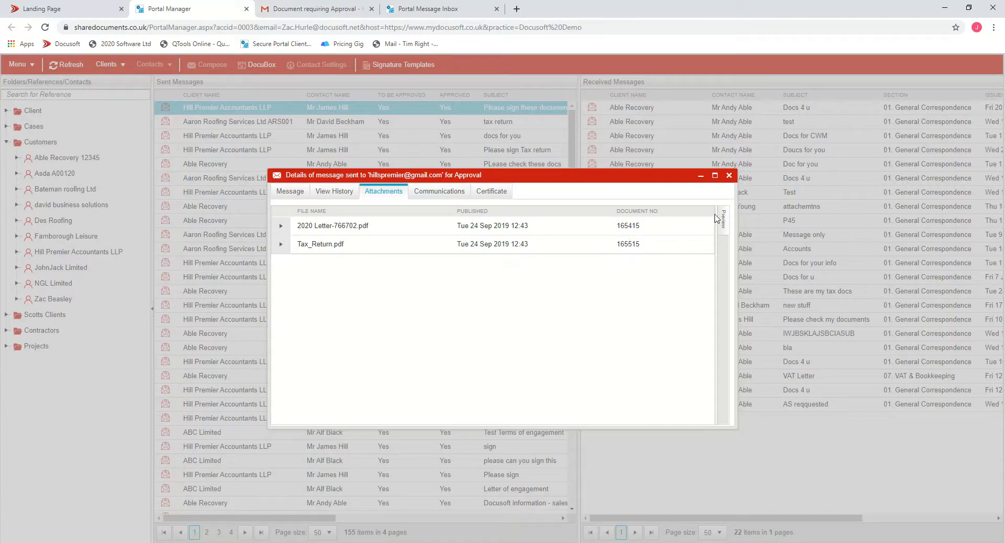
click(729, 175)
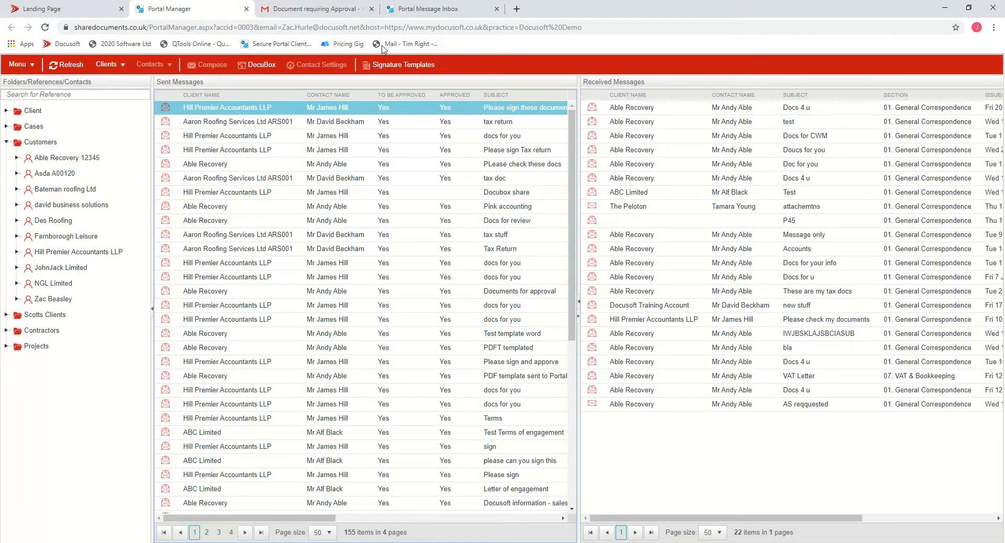
- Open the client portal's upload form to examine its fields, then return to the client's messages
click(418, 11)
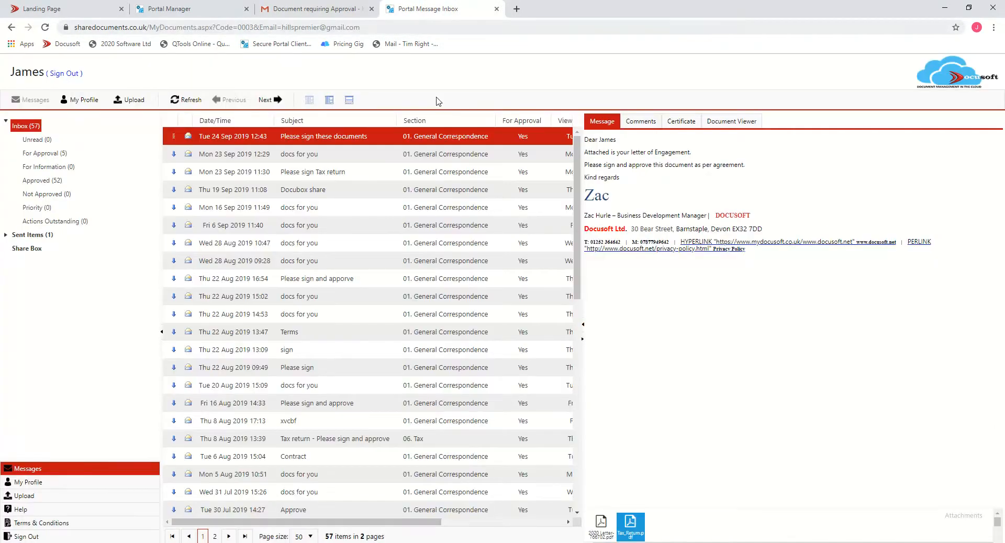
click(27, 503)
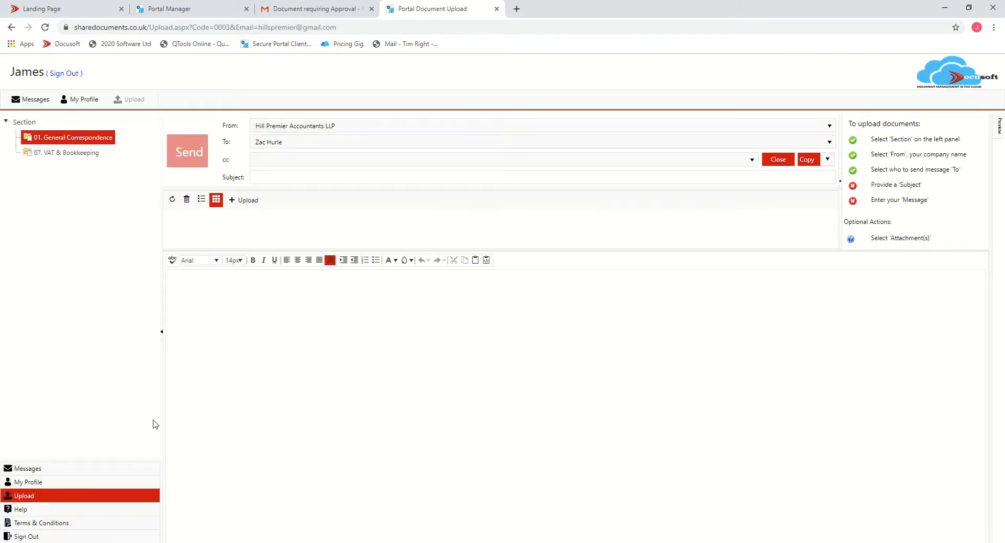
click(298, 177)
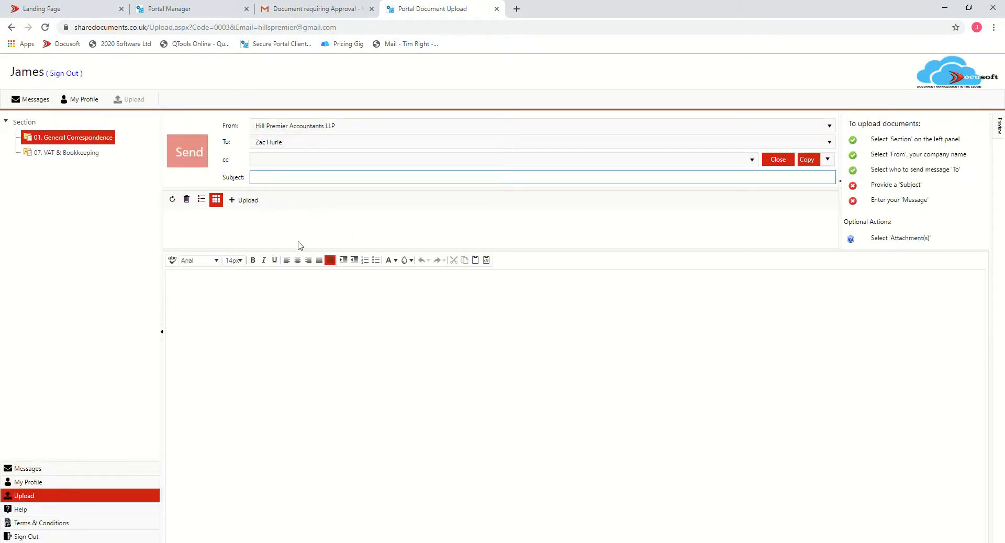
click(168, 276)
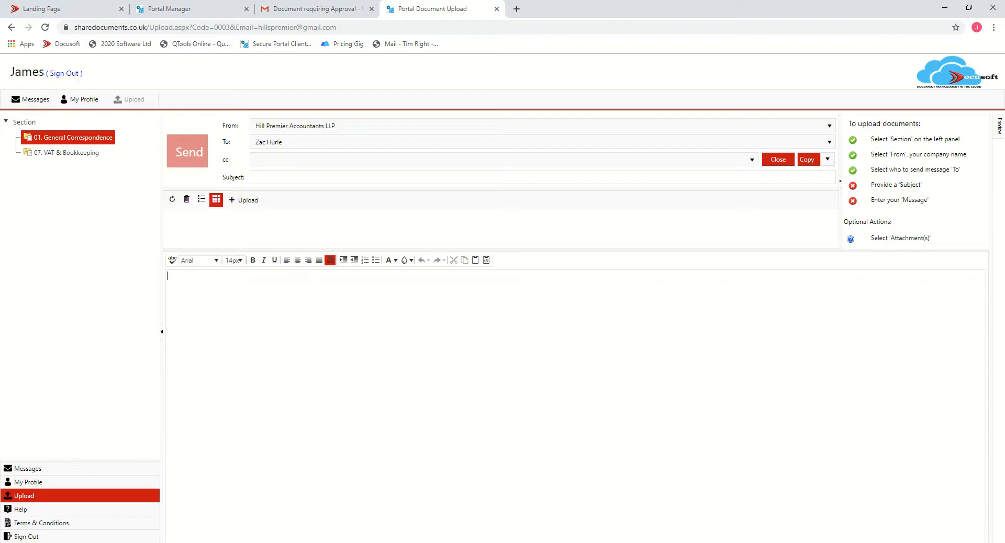
click(167, 8)
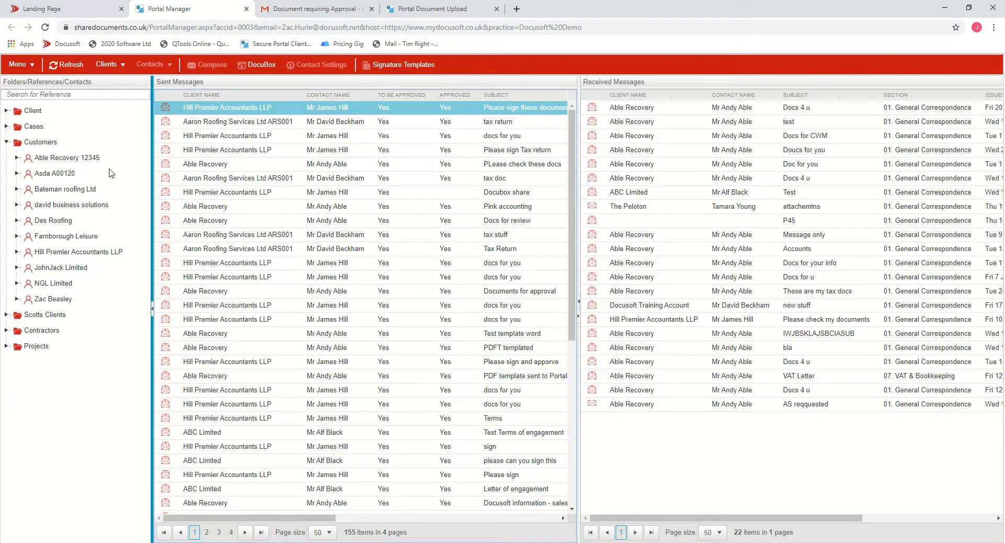
click(417, 9)
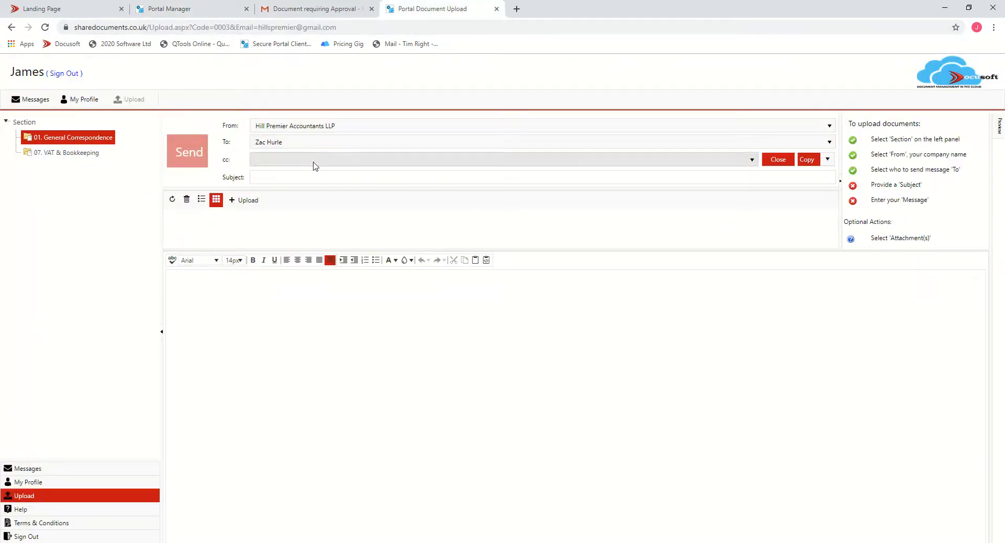
click(24, 470)
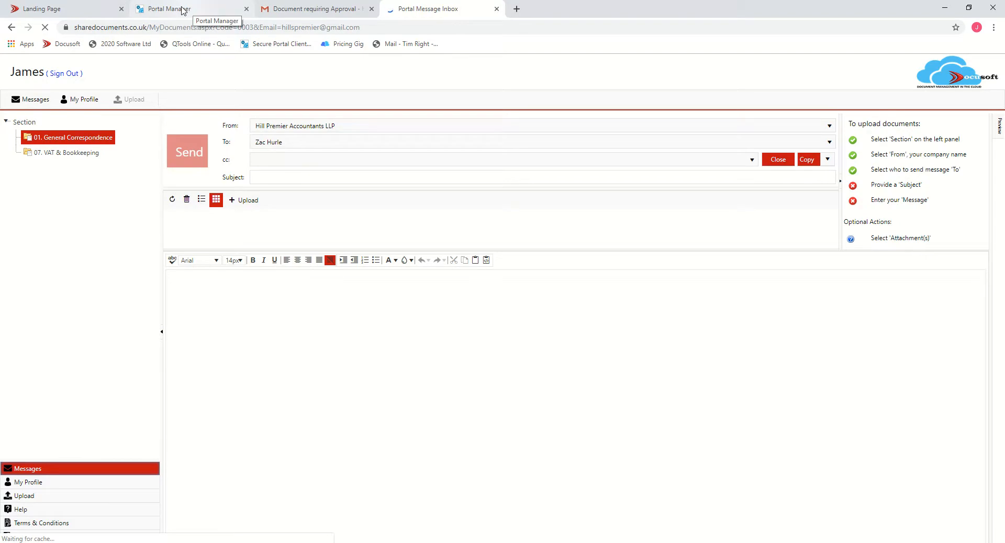
- Open the Share Box documents dialog in the Portal Manager to examine the shared files, then close it
click(184, 9)
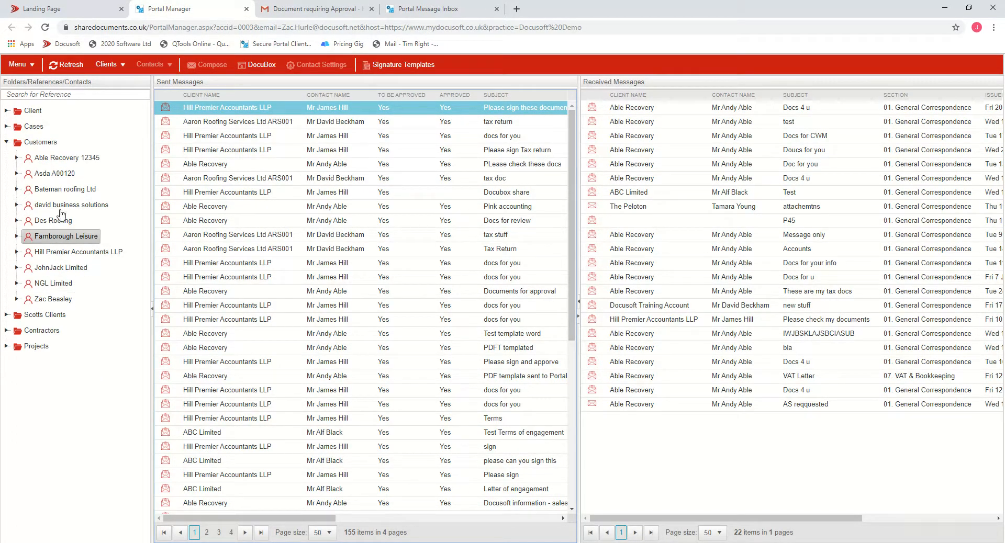
click(33, 67)
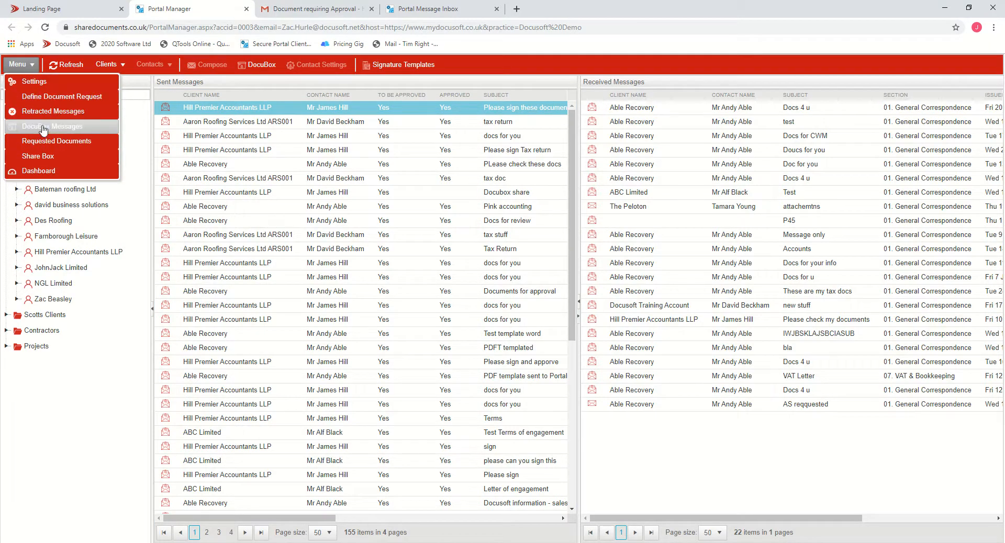
click(40, 157)
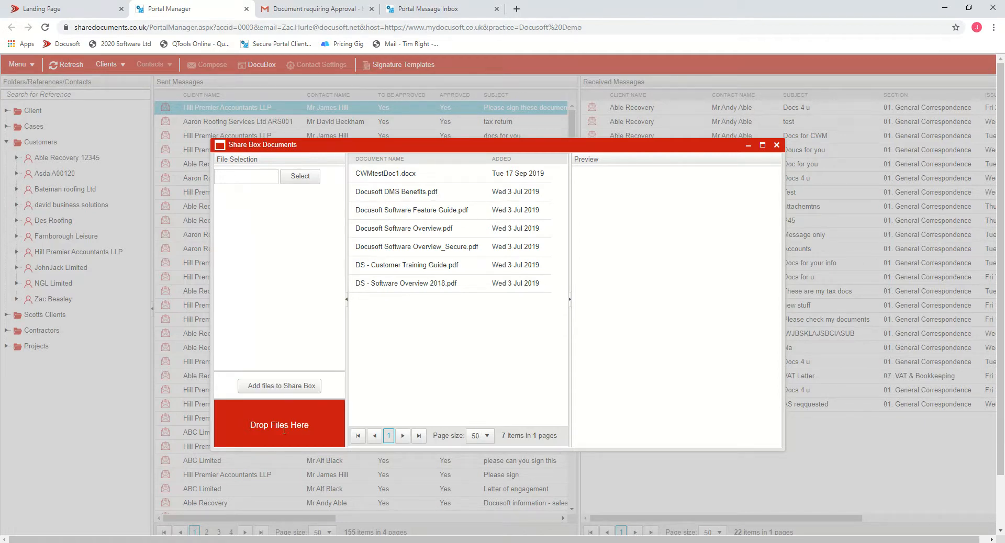
click(777, 145)
double_click(780, 149)
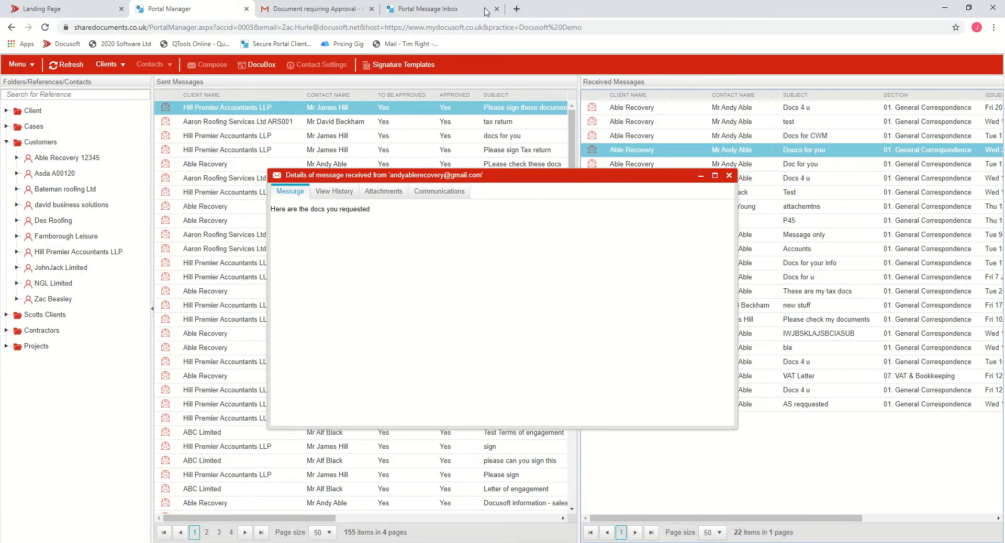
- View the client's Share Box in the client portal and its attachment download options
click(449, 9)
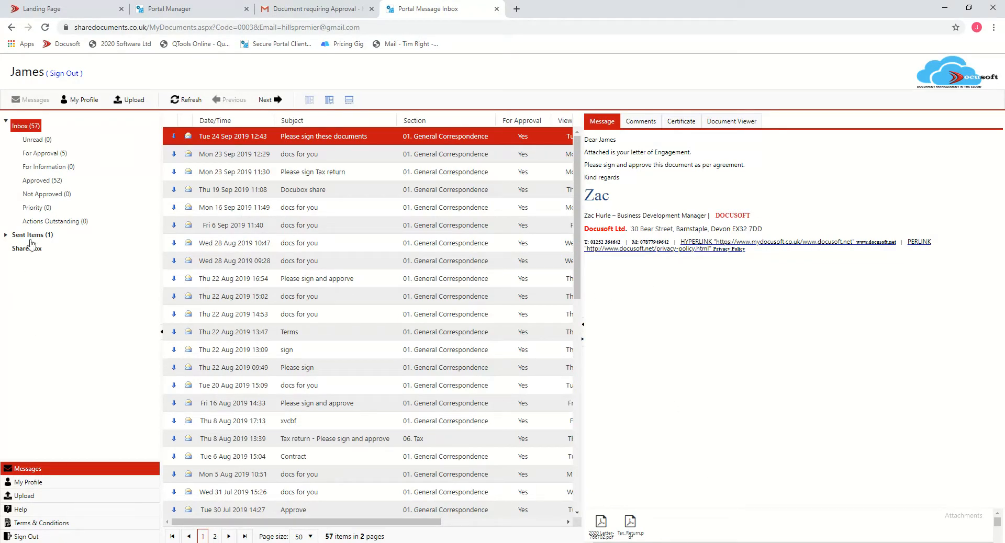
click(29, 249)
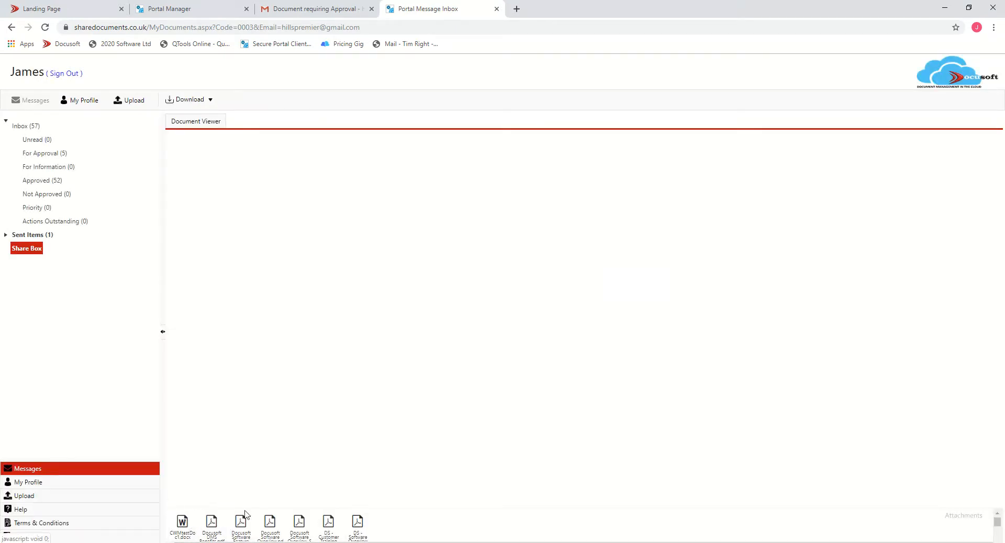
click(240, 522)
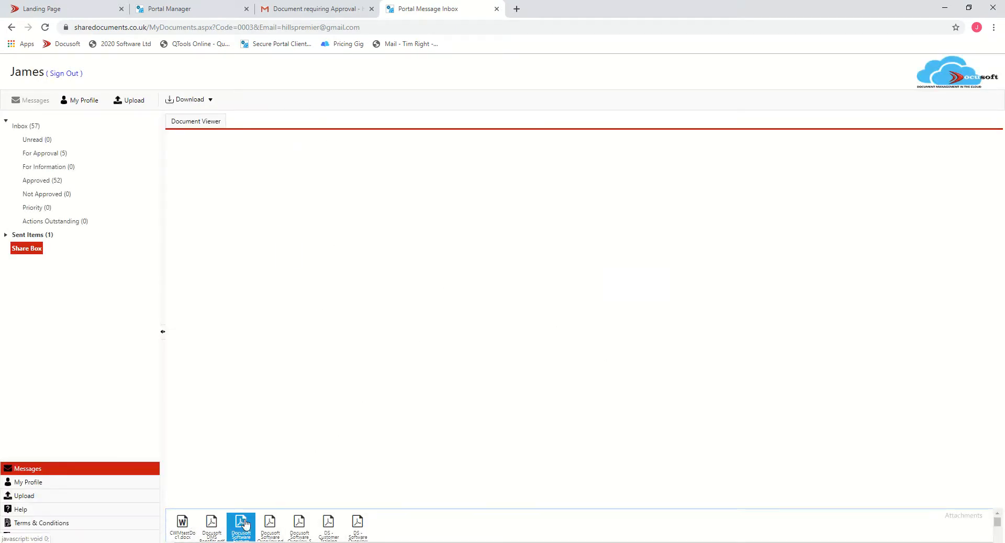
right_click(247, 521)
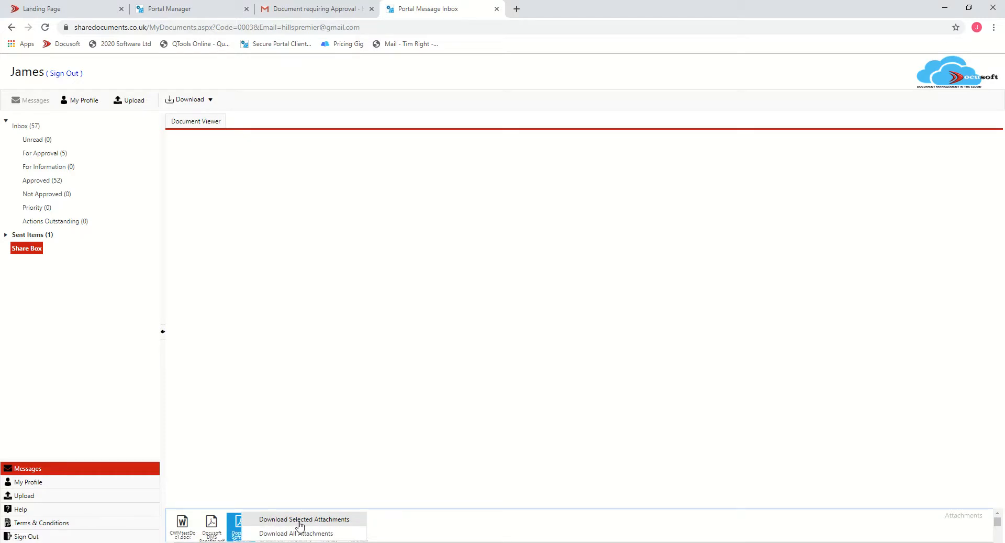
click(418, 401)
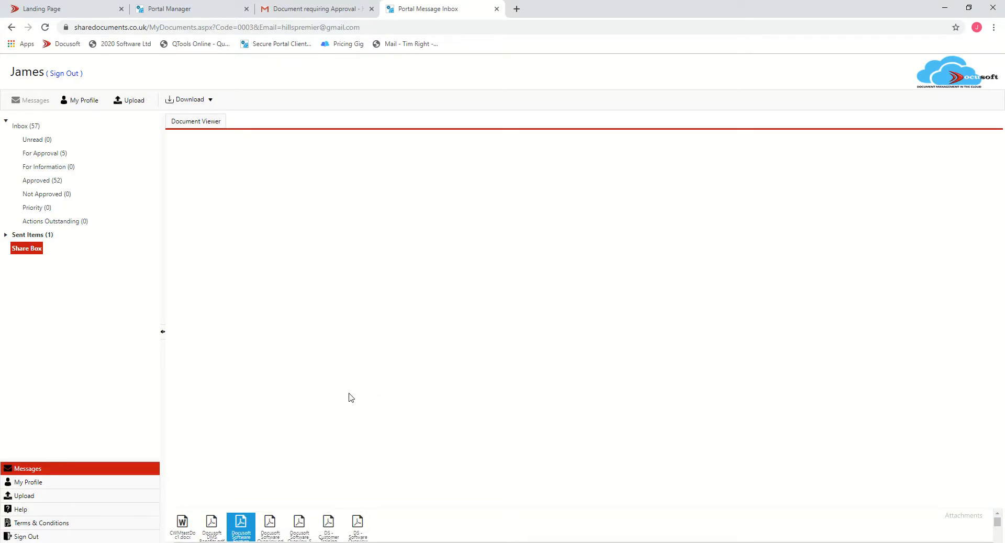
- Start a DocuBox post, enter the recipient's e-mail address, subject Documents, and delete after 1 day
click(198, 12)
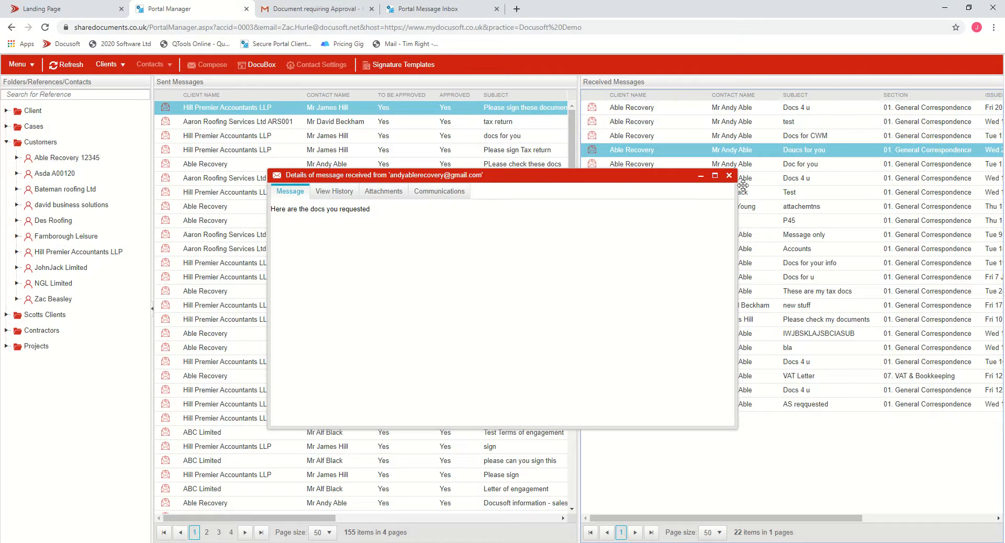
click(257, 66)
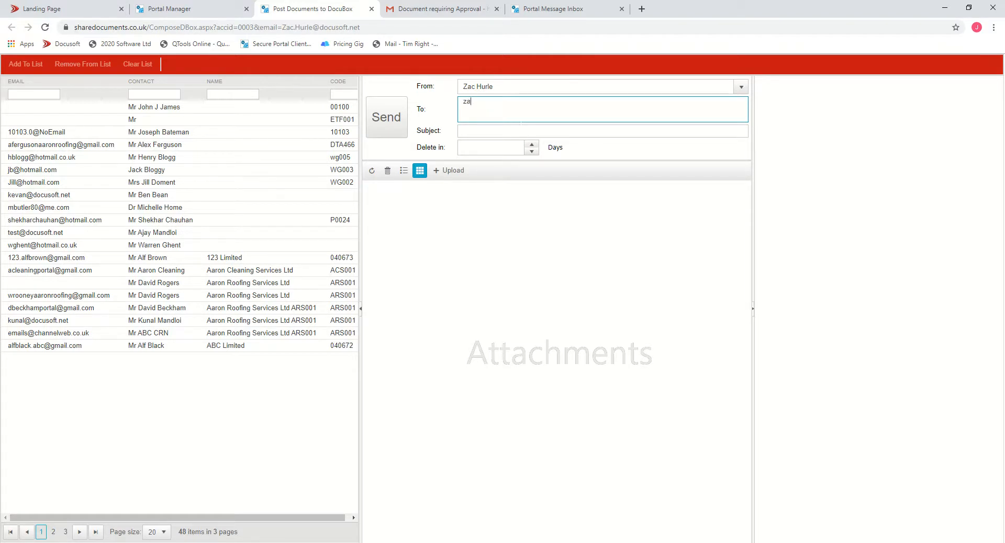
key(Tab)
text(Docum)
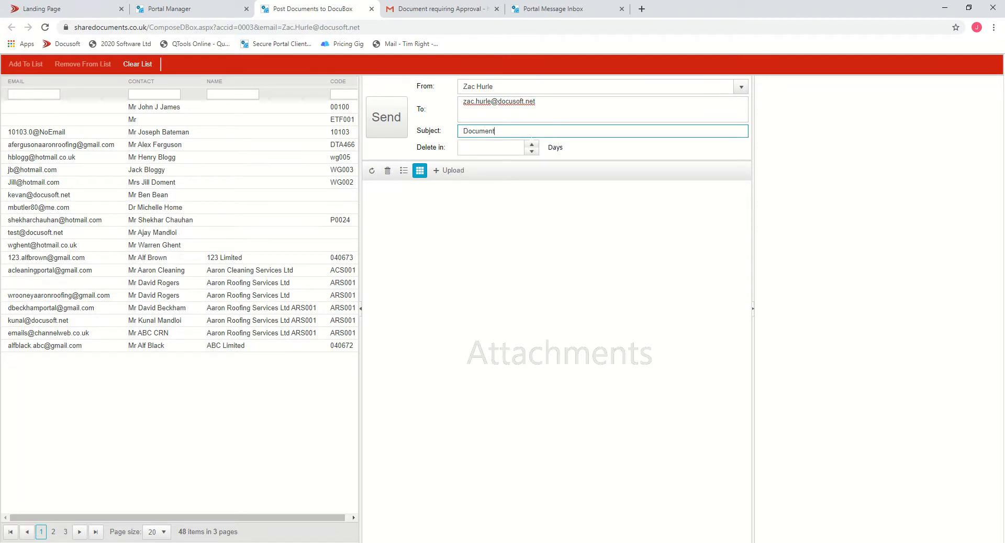
click(532, 145)
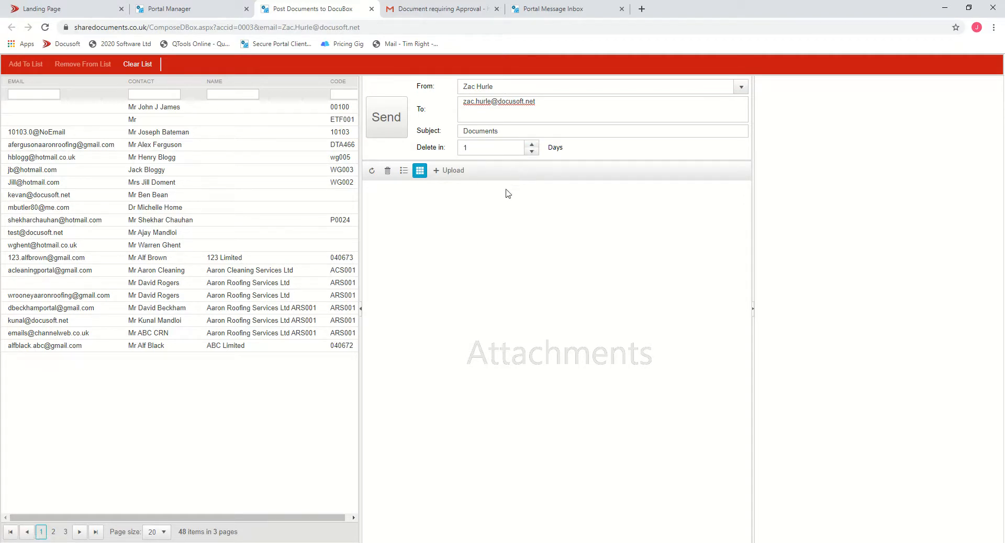
- Upload every file from the Personal Tax folder as attachments to the DocuBox post
click(450, 172)
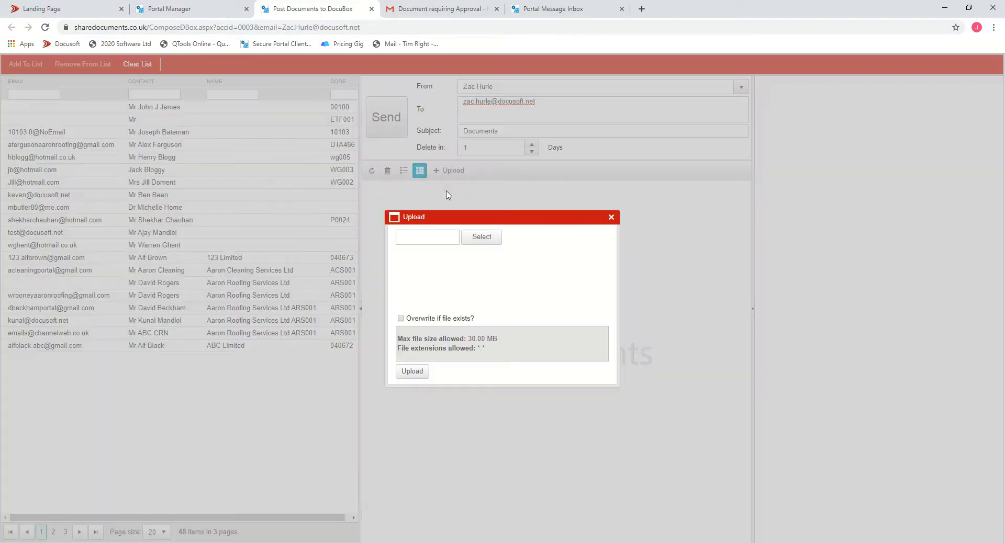
click(478, 241)
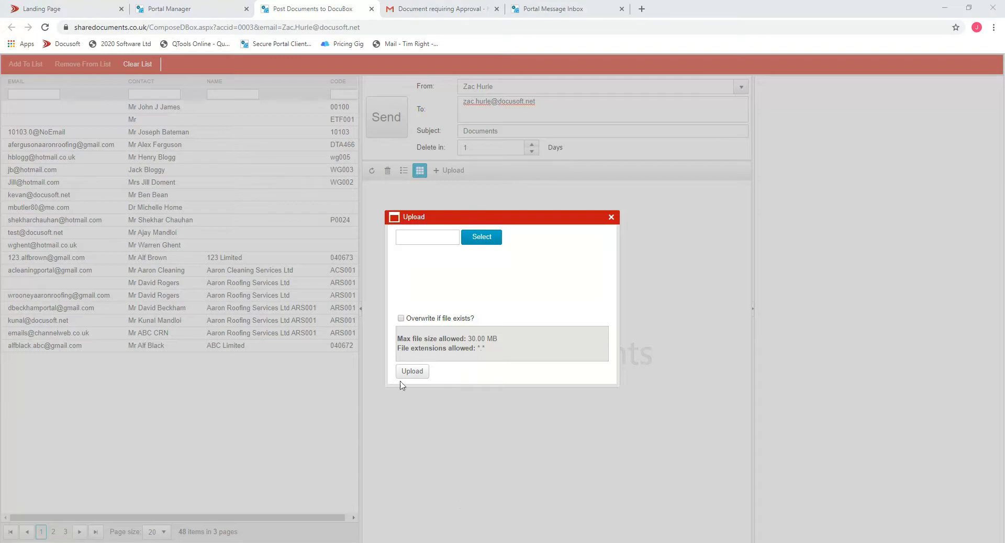
click(126, 73)
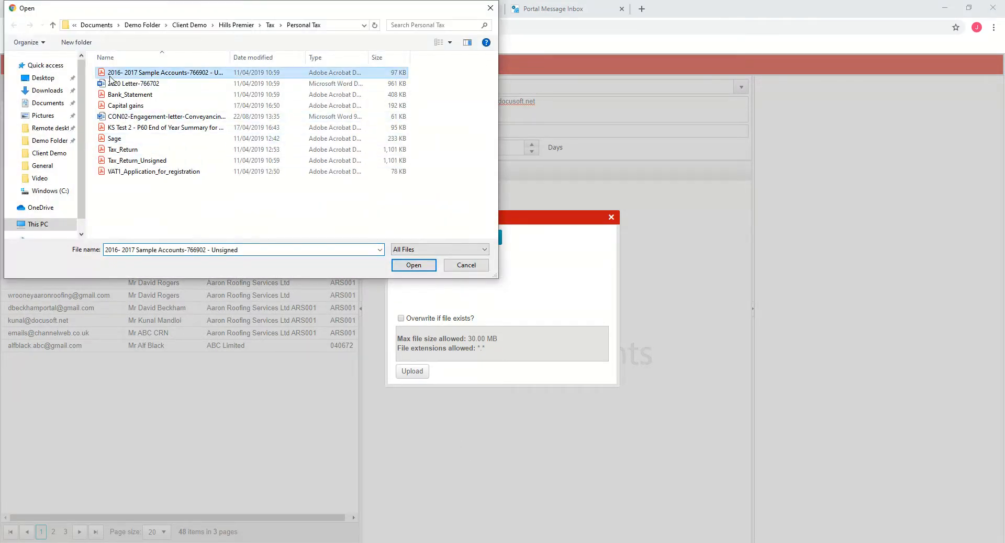
shift+click(133, 174)
click(413, 266)
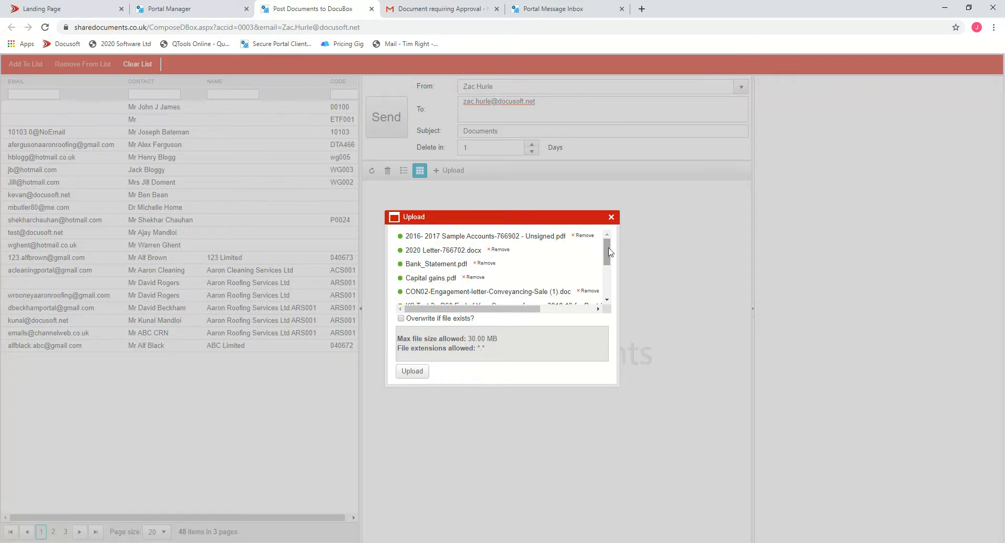
scroll(598, 256, down, 3)
scroll(576, 274, up, 3)
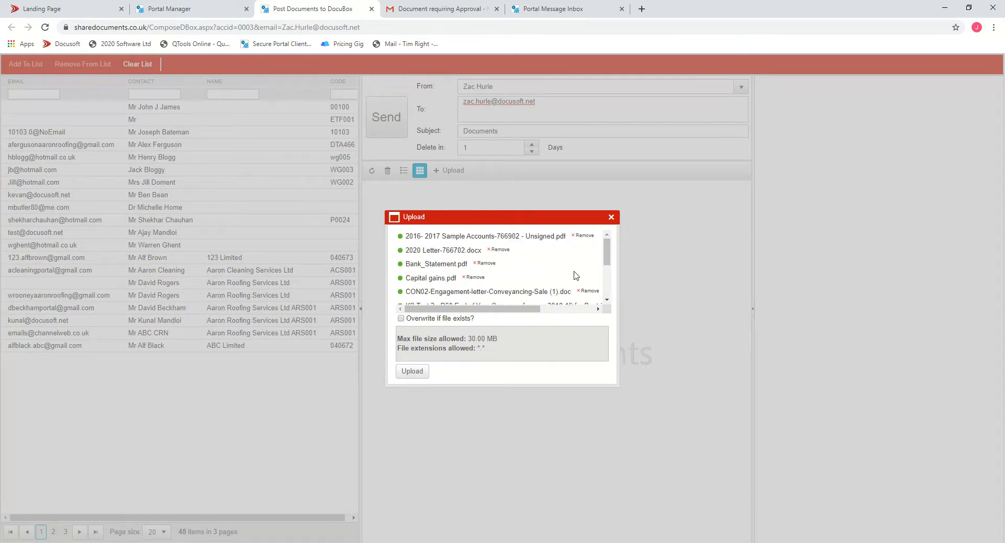
click(419, 373)
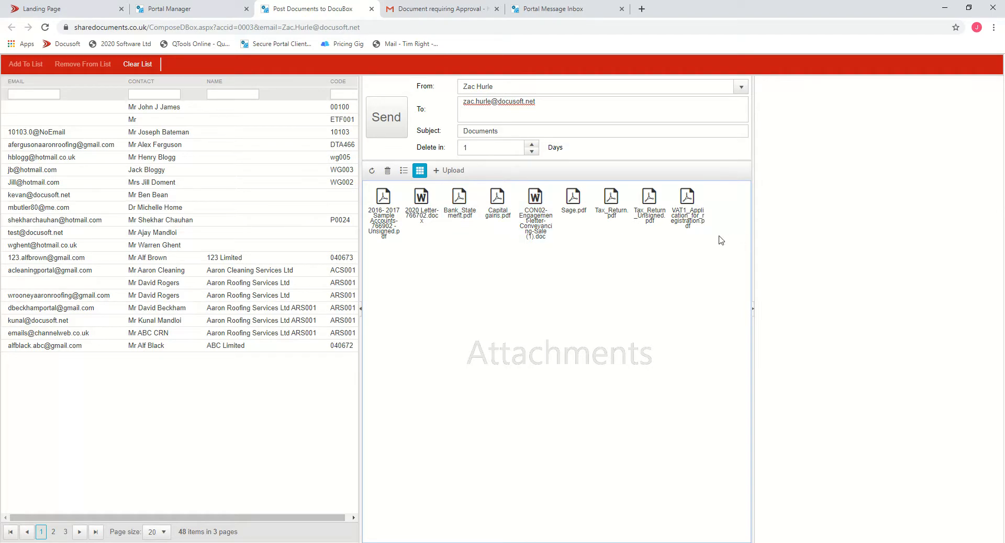
- Send the DocuBox post and dismiss the confirmation
click(393, 128)
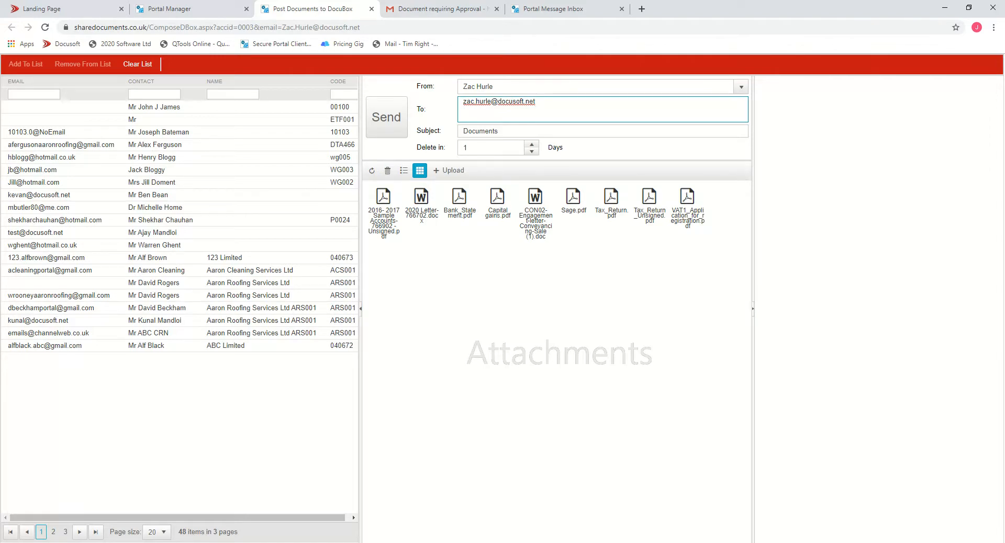
click(385, 122)
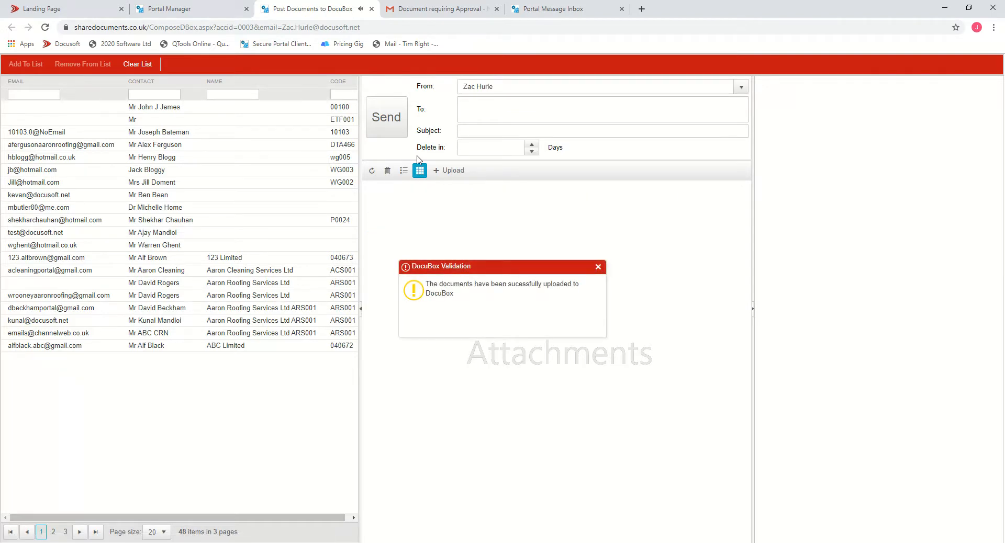
click(598, 267)
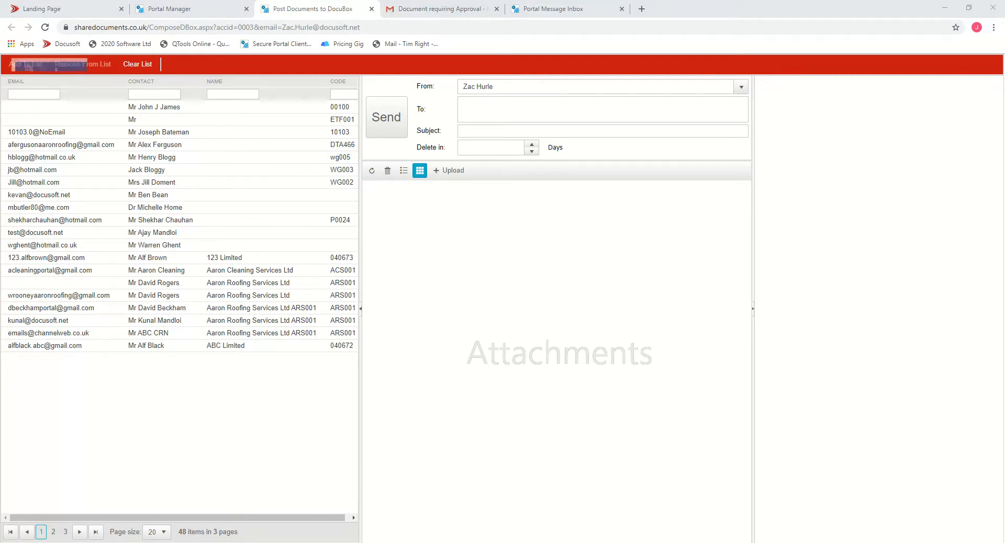
- Switch to Outlook and open an earlier DocuBox notification e-mail in the Demo Folder
key(alt+Tab)
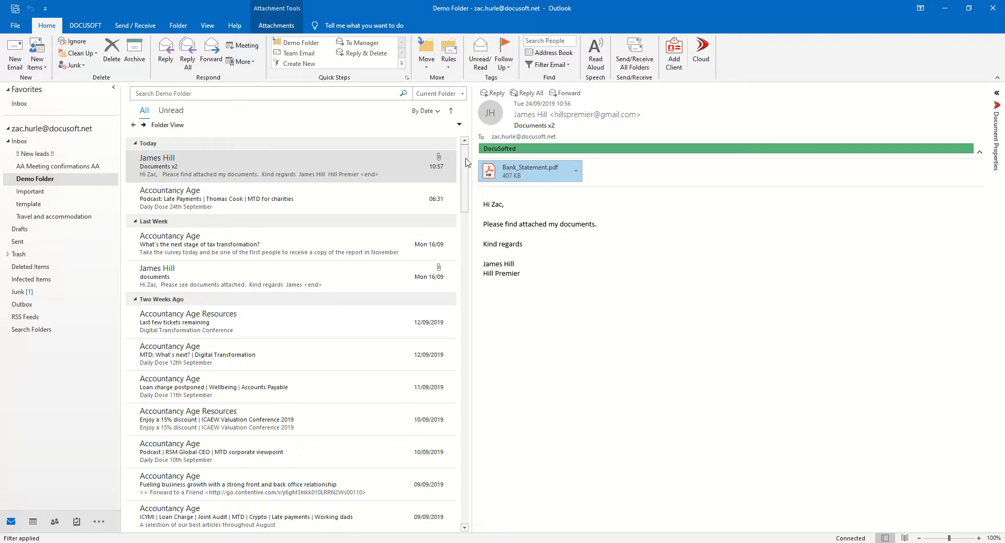
drag(467, 163, 453, 487)
click(162, 482)
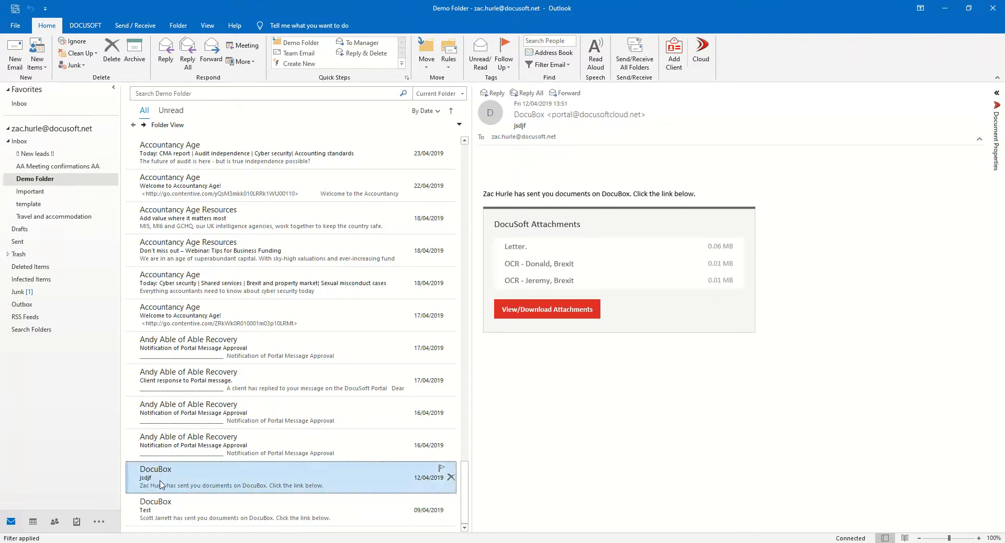
- Open the DocuBox attachments link and register with the recipient's e-mail, first name, last name and company Docusoft
click(572, 309)
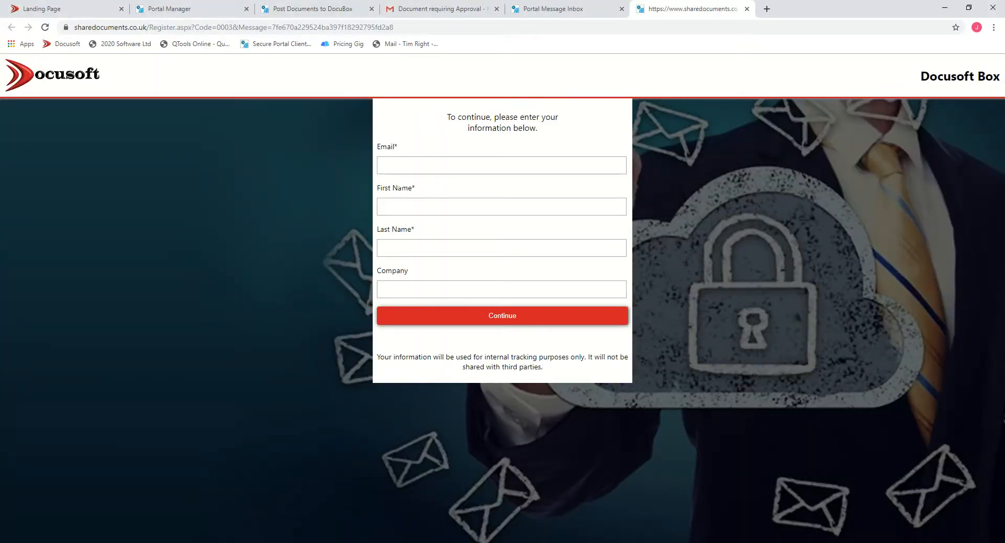
click(424, 166)
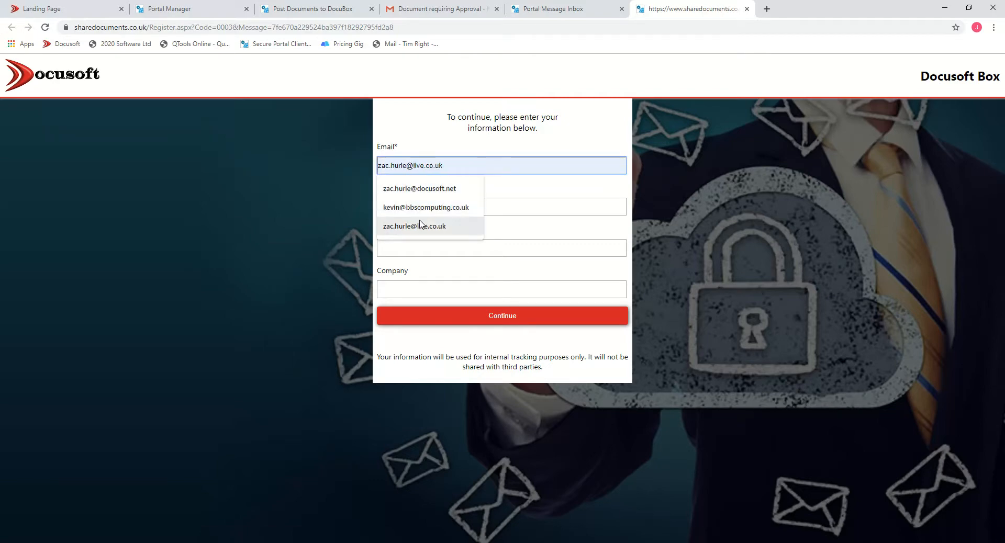
click(426, 188)
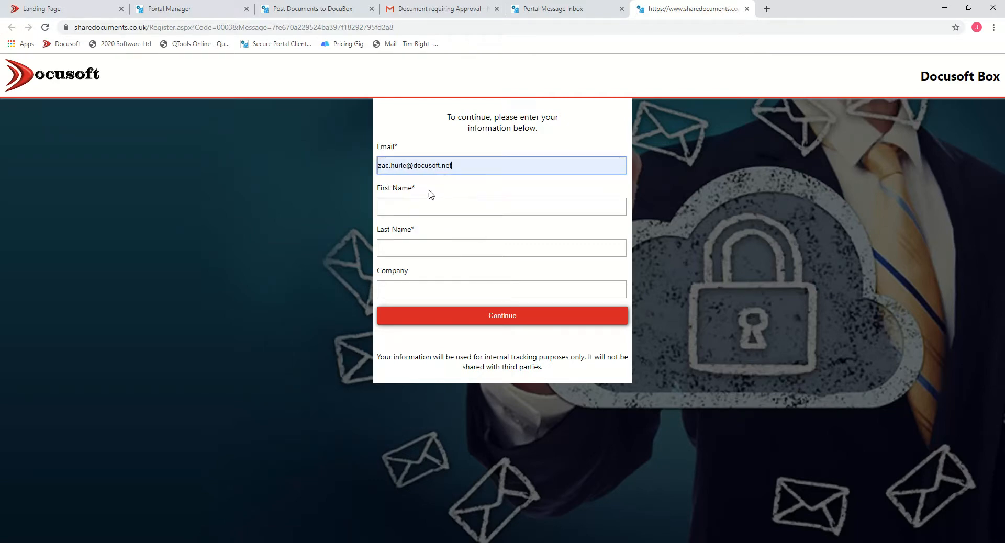
click(424, 207)
click(455, 231)
click(403, 248)
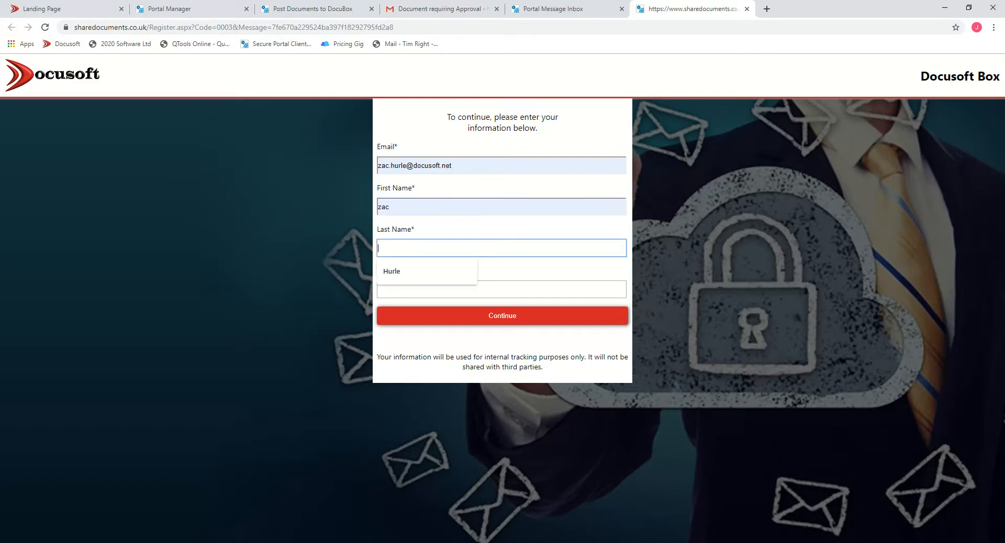
click(401, 273)
click(398, 289)
click(395, 315)
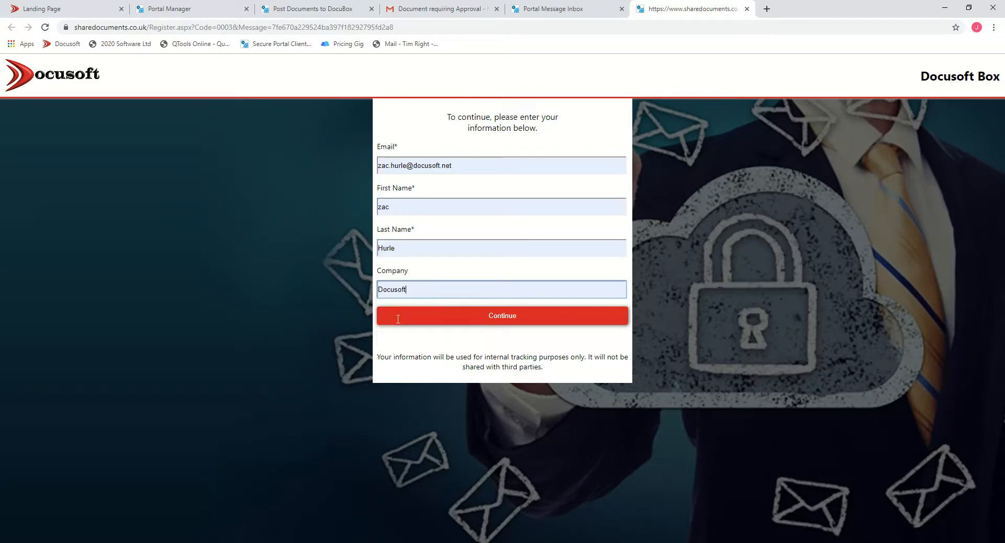
click(463, 323)
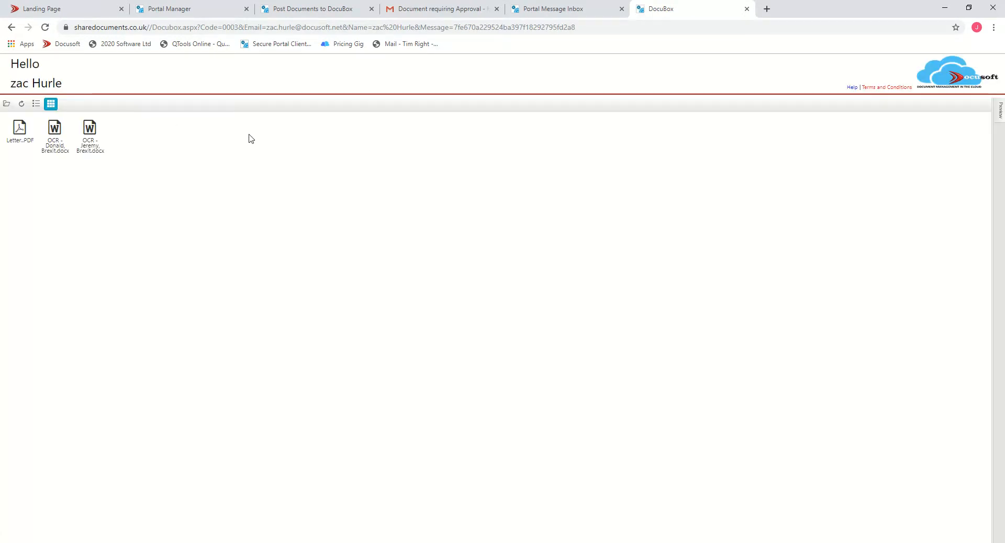
- Close the DocuBox file view and the Post Documents to DocuBox tab, returning to the Portal Manager
right_click(86, 134)
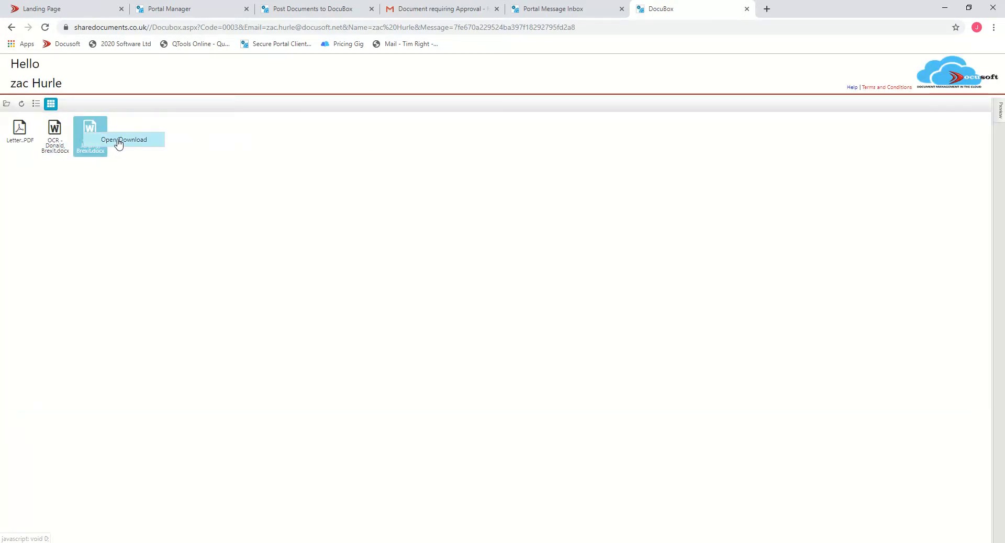
click(747, 8)
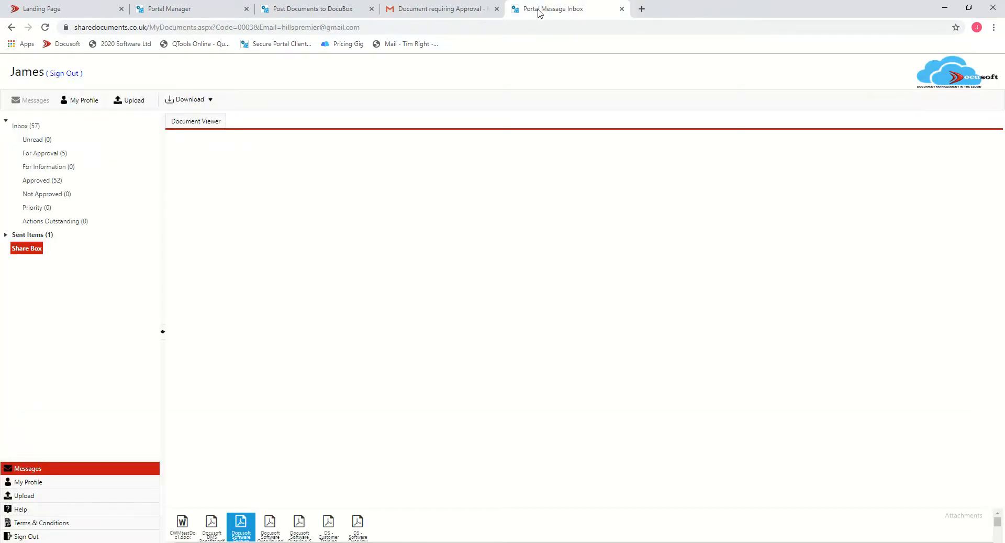
click(168, 9)
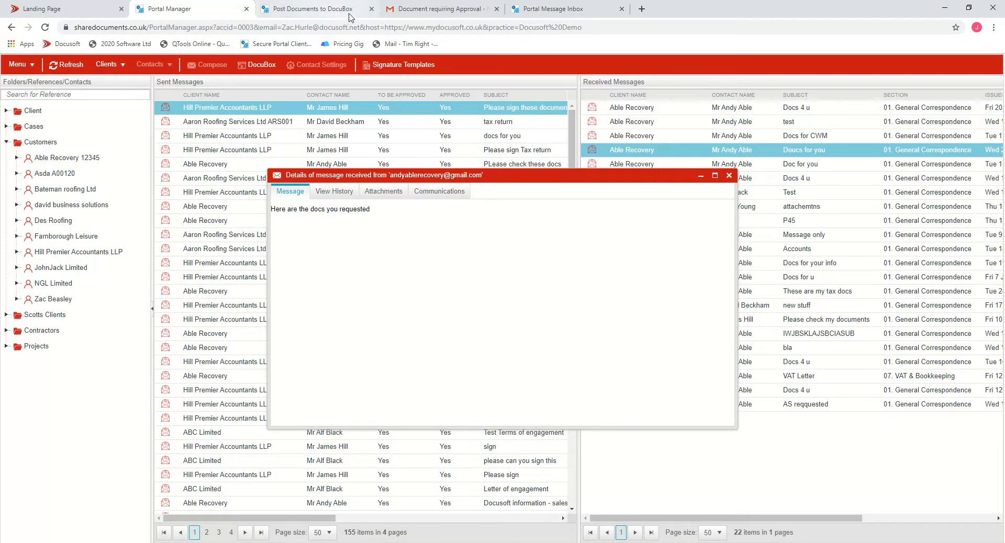
click(373, 9)
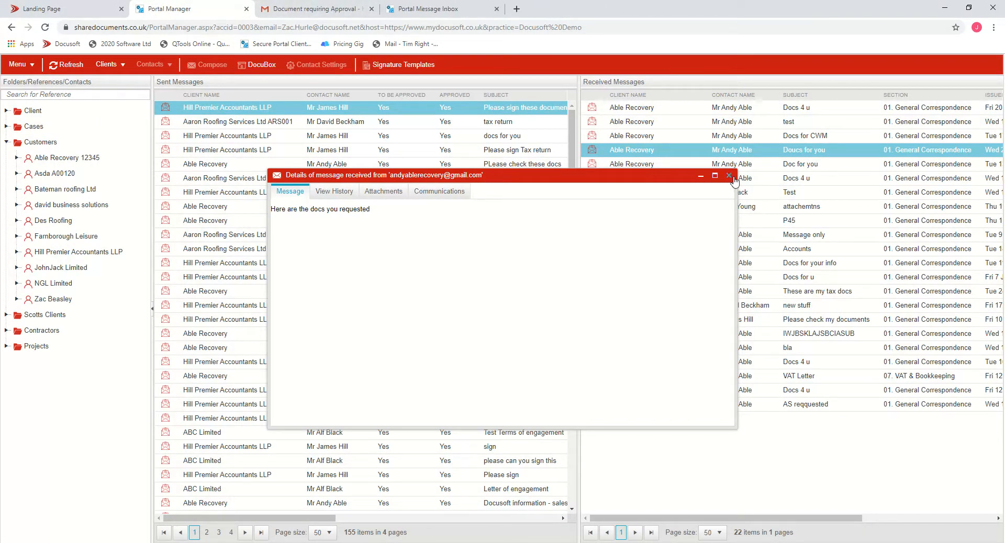
- Compose a message to the Hill Premier Accountants LLP contact and choose the Recruitment document template
click(19, 64)
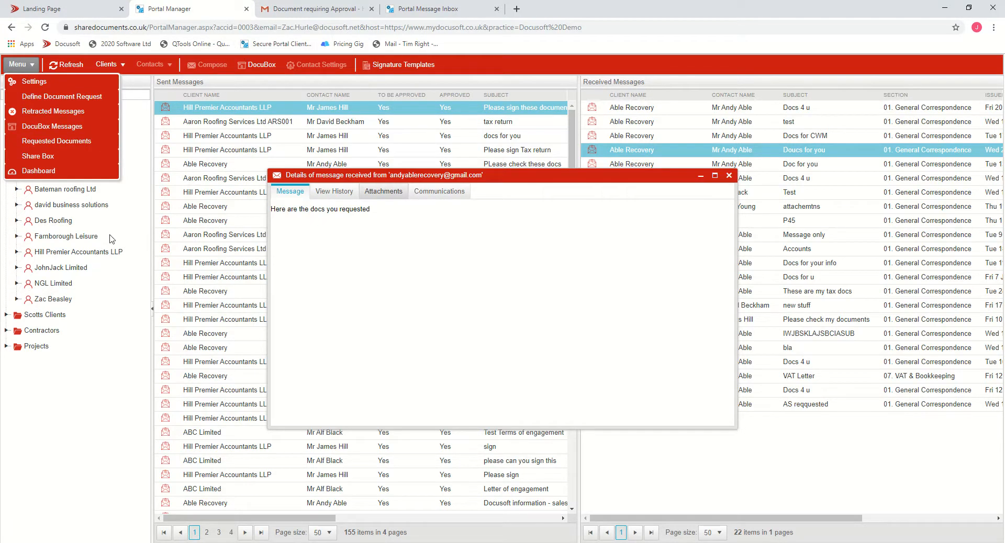
click(73, 252)
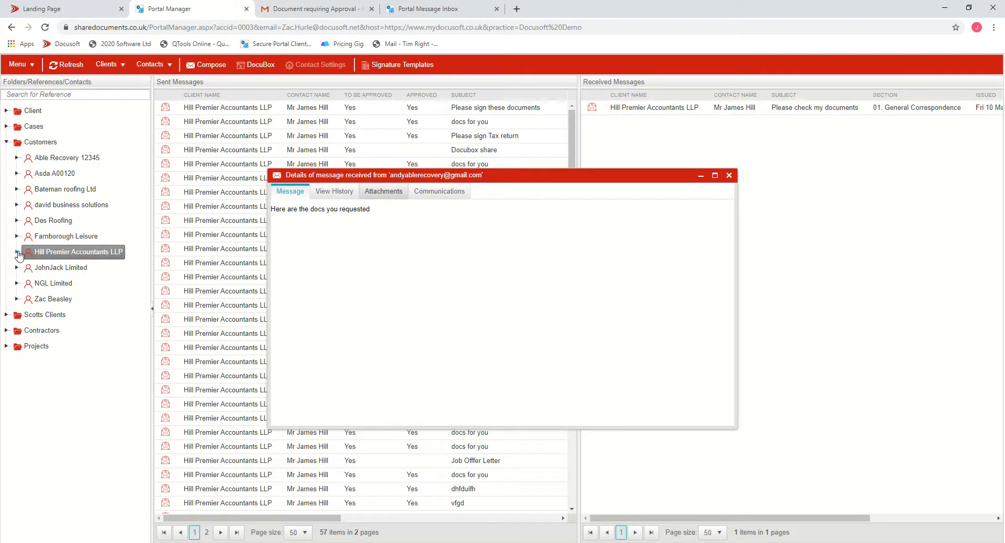
click(17, 251)
click(63, 267)
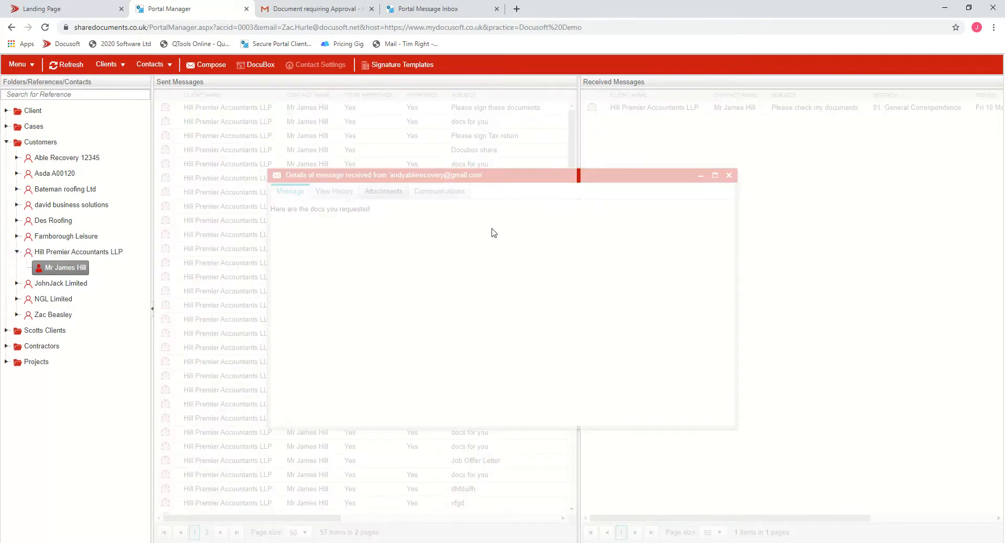
click(208, 65)
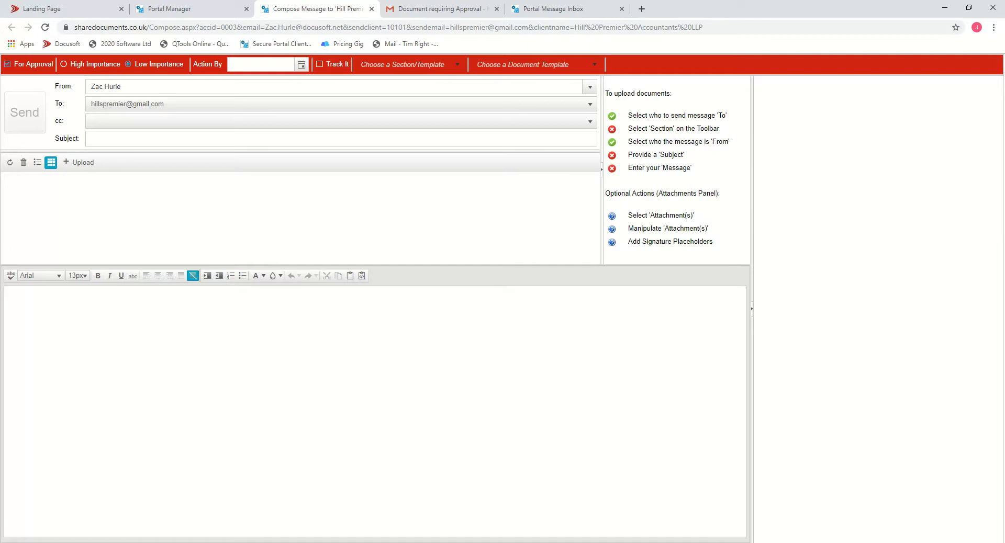
click(589, 64)
click(506, 96)
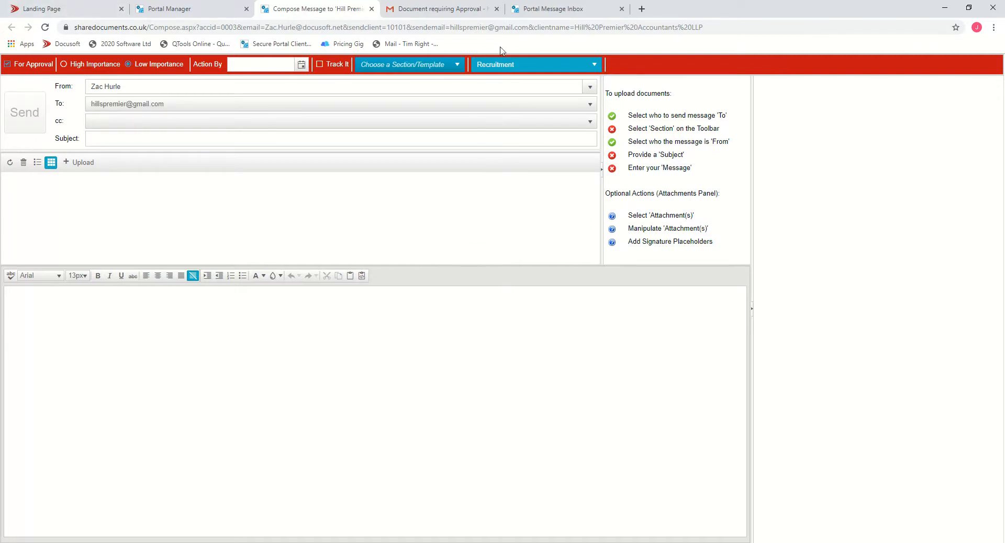
- In the client portal, open My Profile and view the Requested Documents list
click(548, 9)
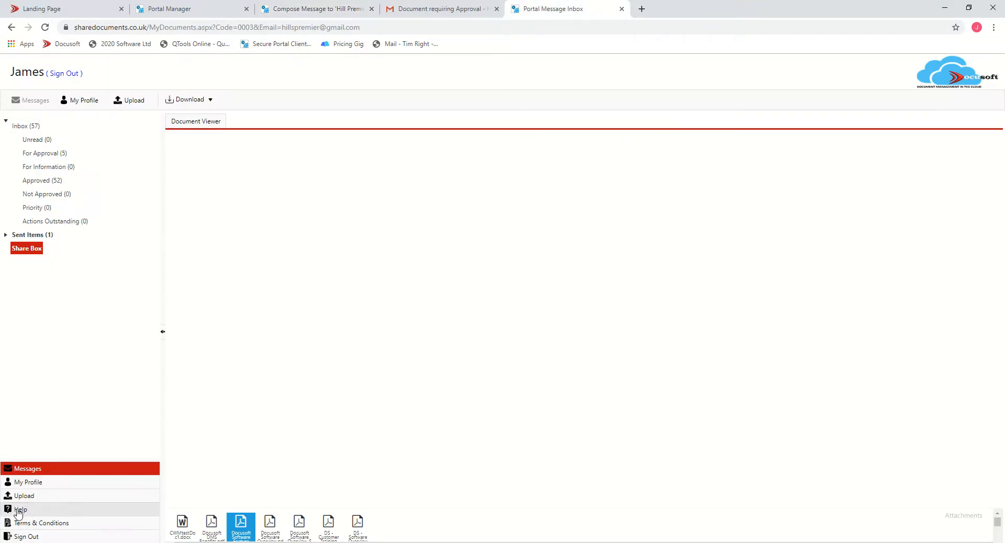
click(55, 483)
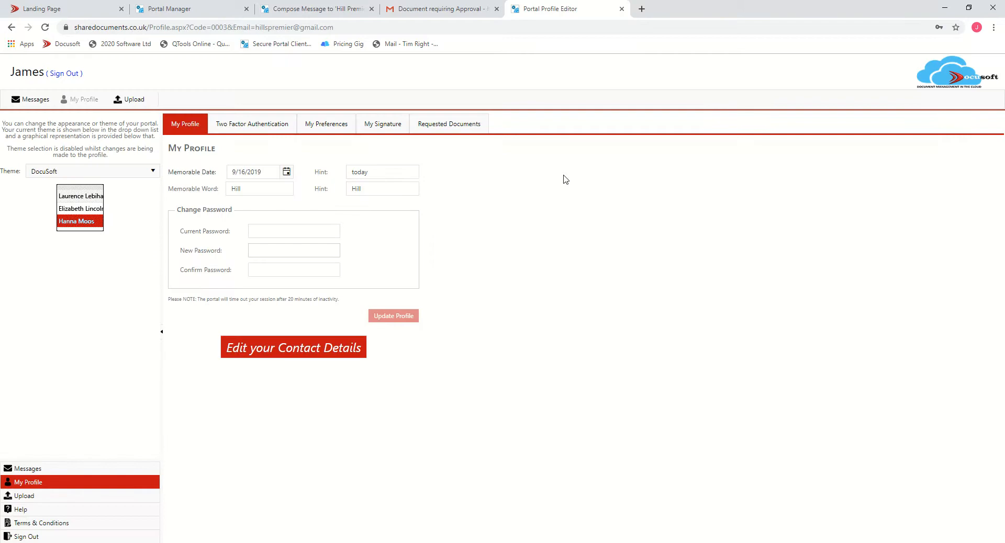
click(462, 126)
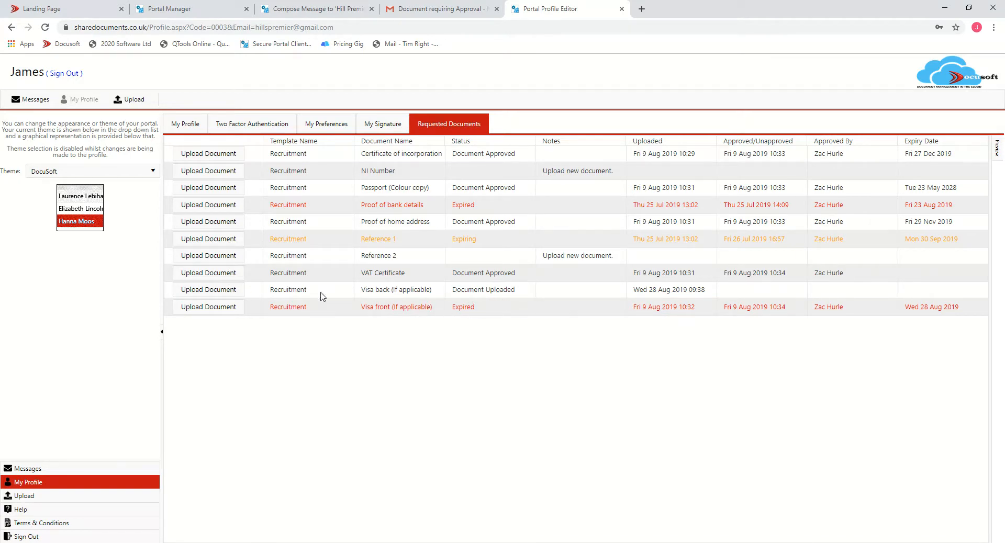
- Open Requested Documents from the Portal Manager menu and preview the client's Visa back (If applicable) upload
click(209, 11)
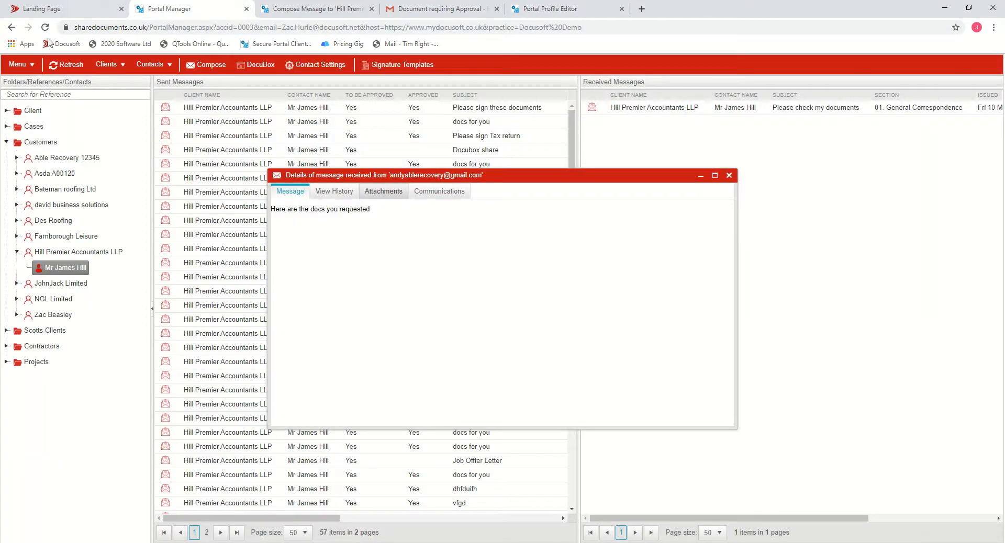
click(18, 64)
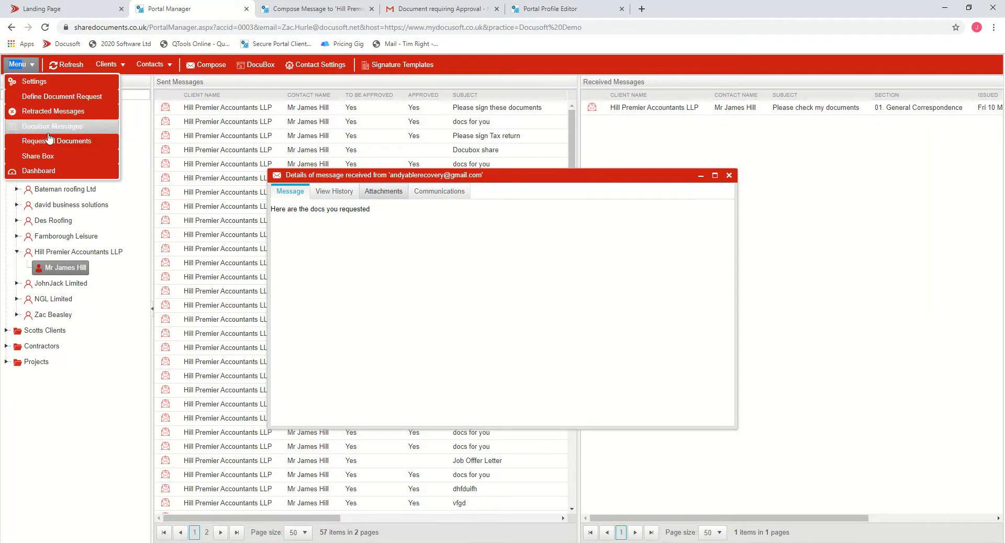
click(48, 148)
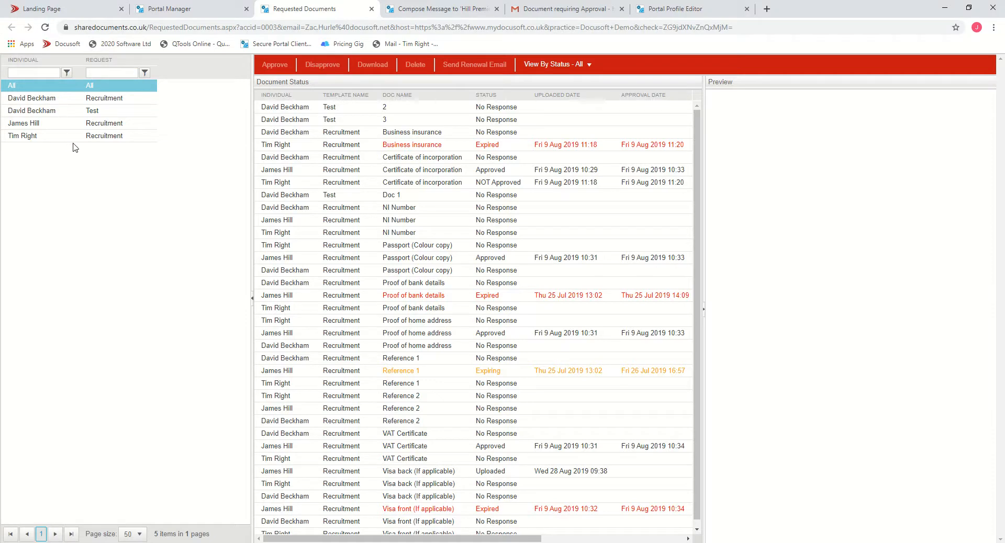
click(43, 124)
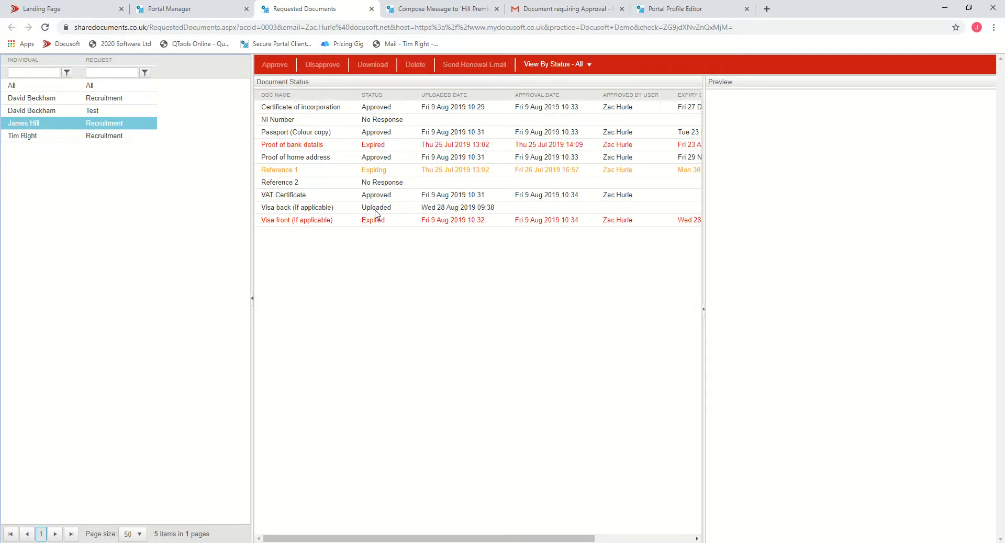
click(280, 209)
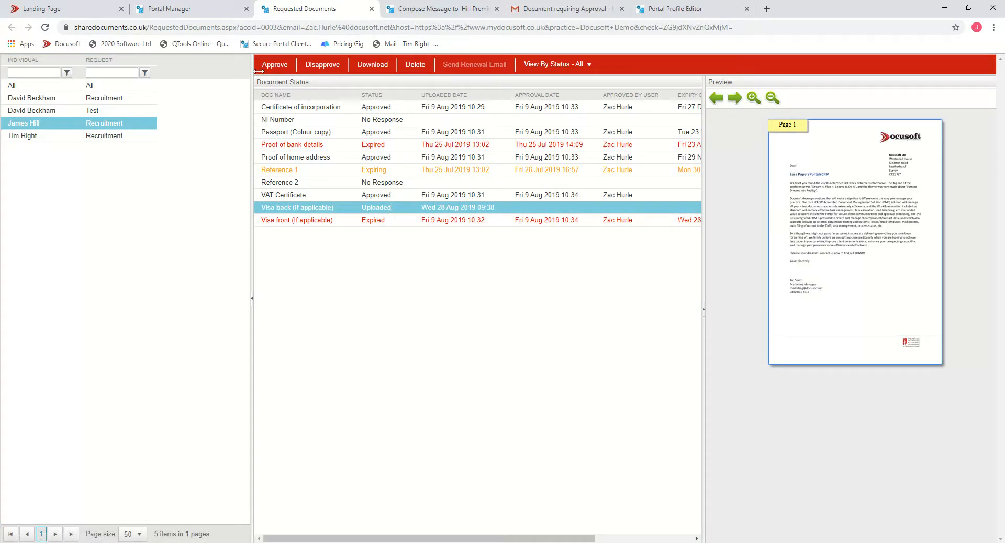
- Open and cancel the approval and disapproval dialogs for the Visa back (If applicable) document
click(274, 64)
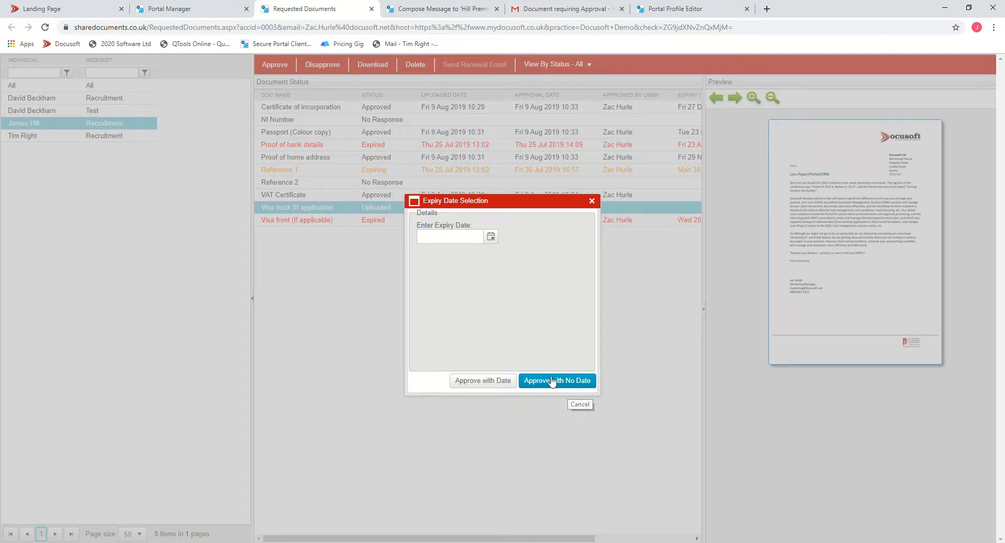
click(591, 201)
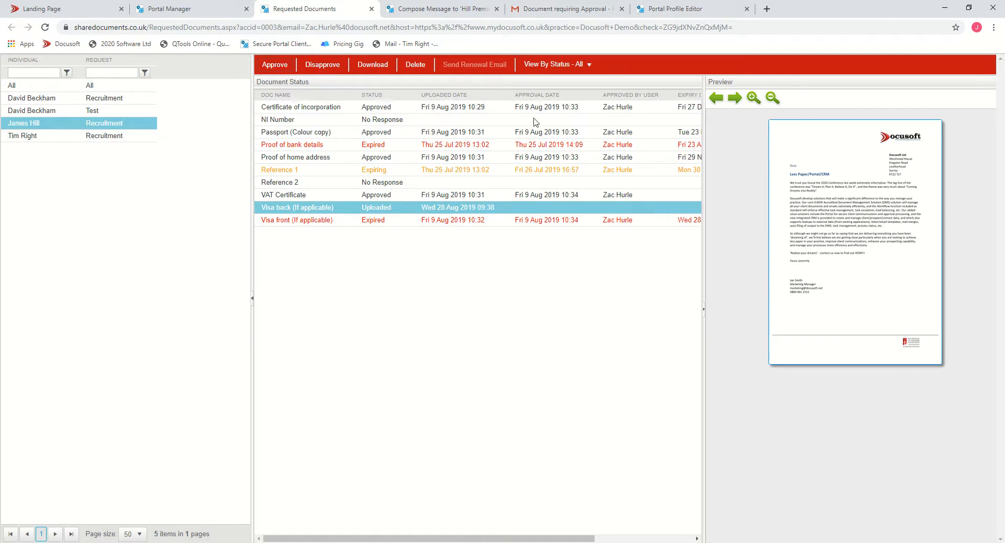
click(324, 65)
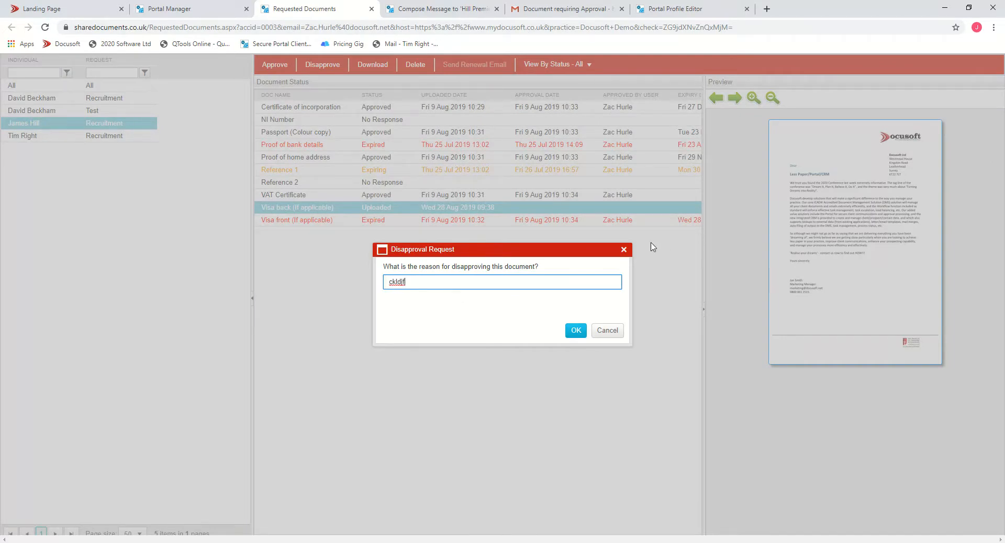
click(605, 341)
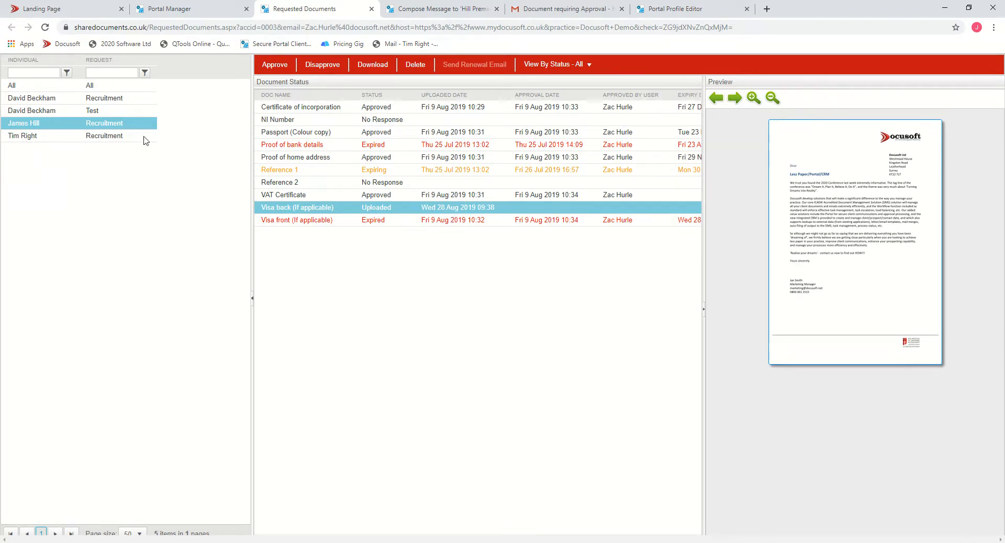
- Filter the requested documents by Expiring status and send a renewal email for the Reference 1 document
click(47, 89)
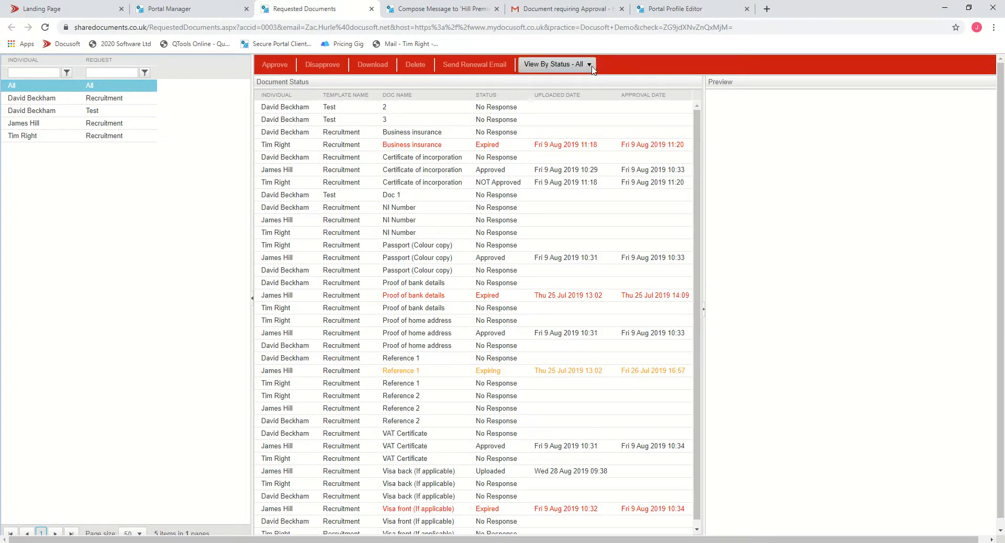
click(592, 67)
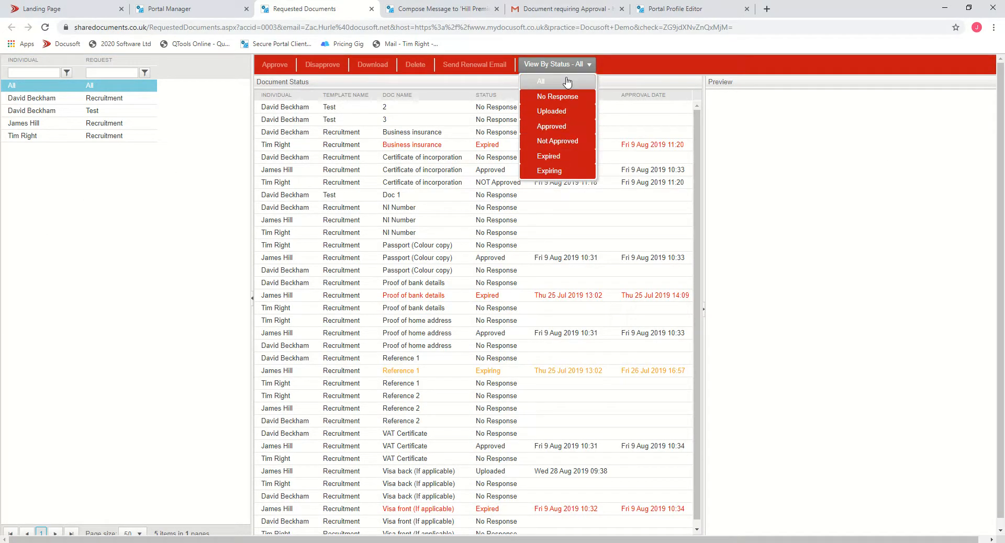
click(555, 177)
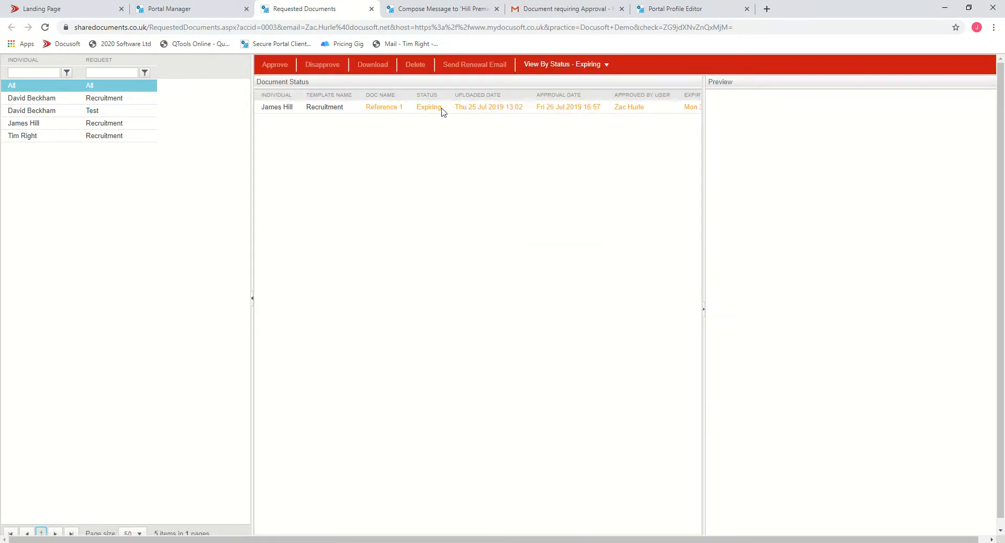
click(552, 108)
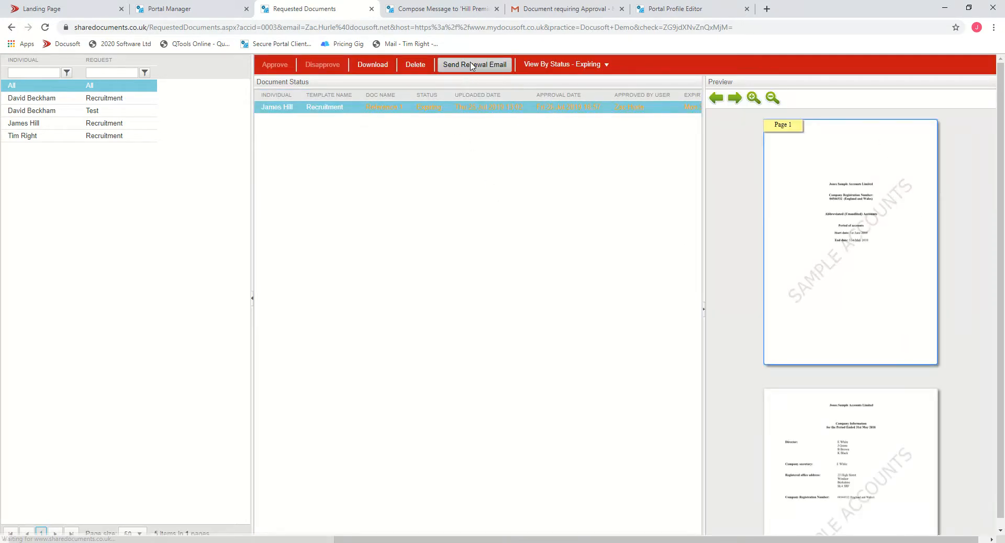
click(492, 70)
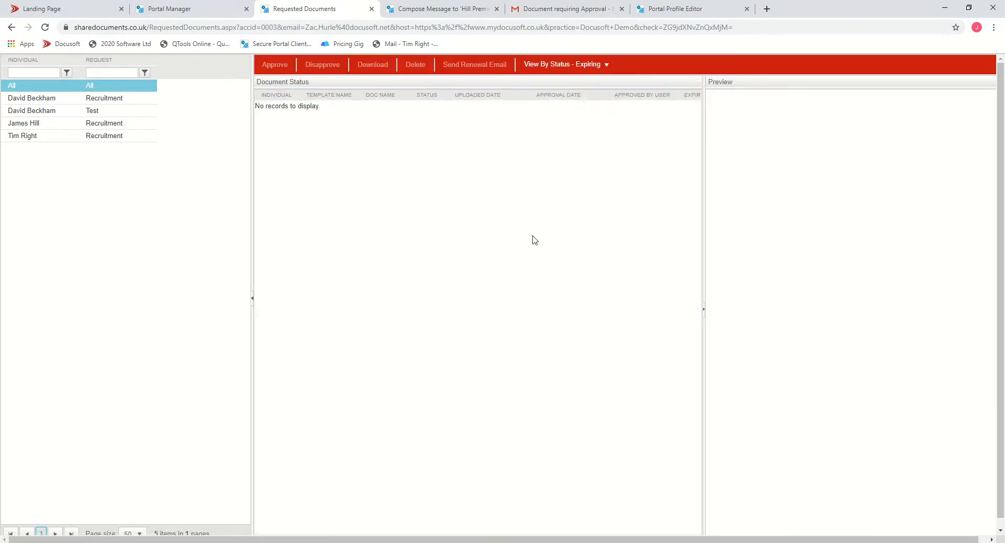
- Filter by Expired status and send a renewal email for the Business insurance document
click(594, 65)
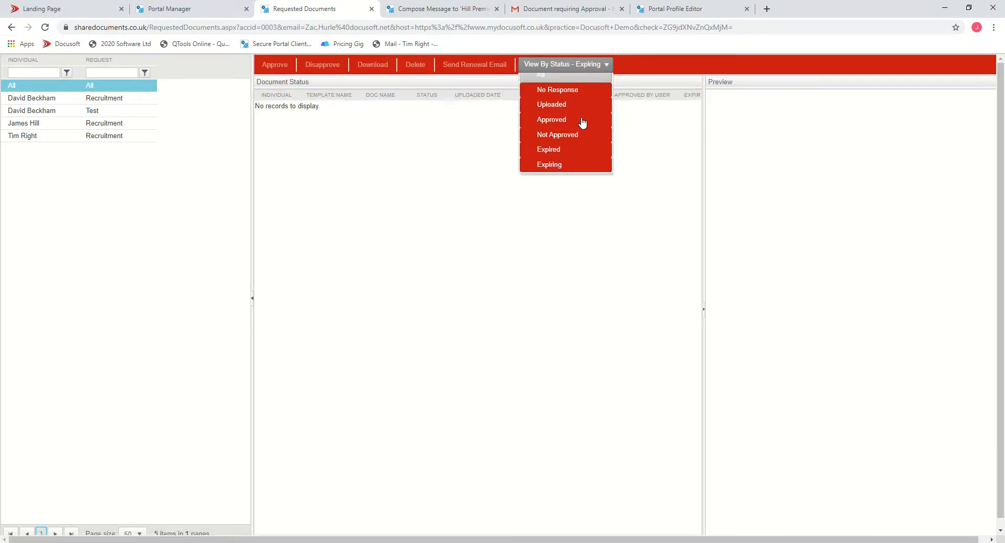
click(558, 157)
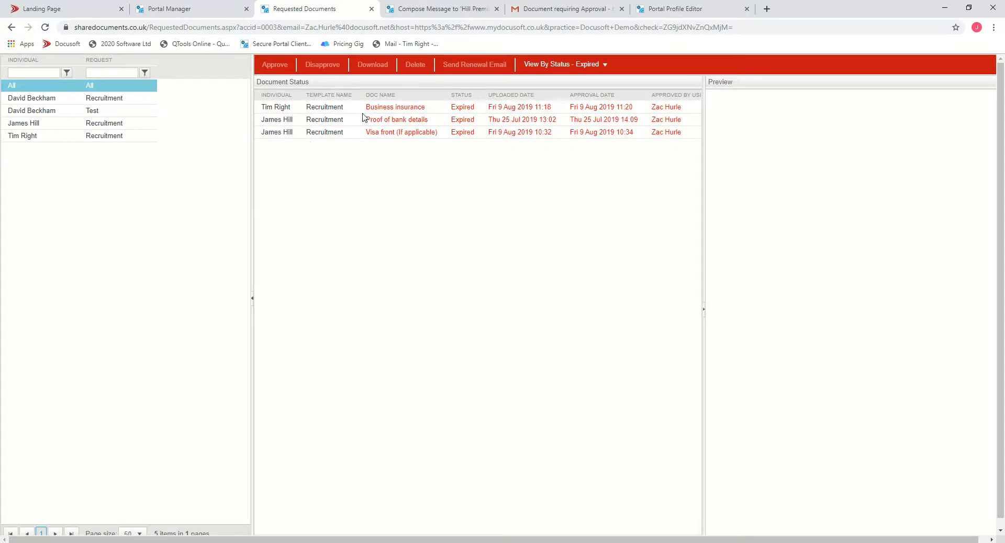
click(532, 106)
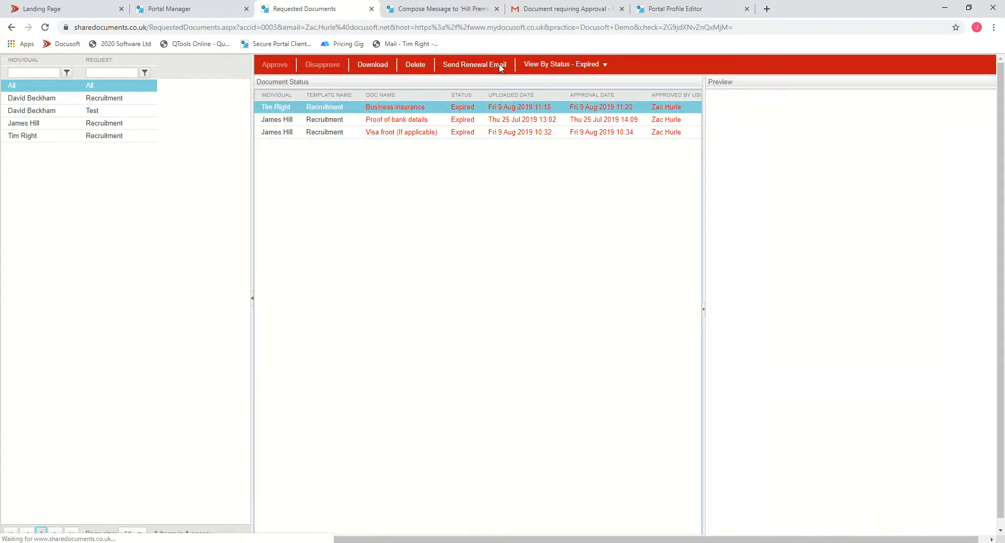
click(479, 67)
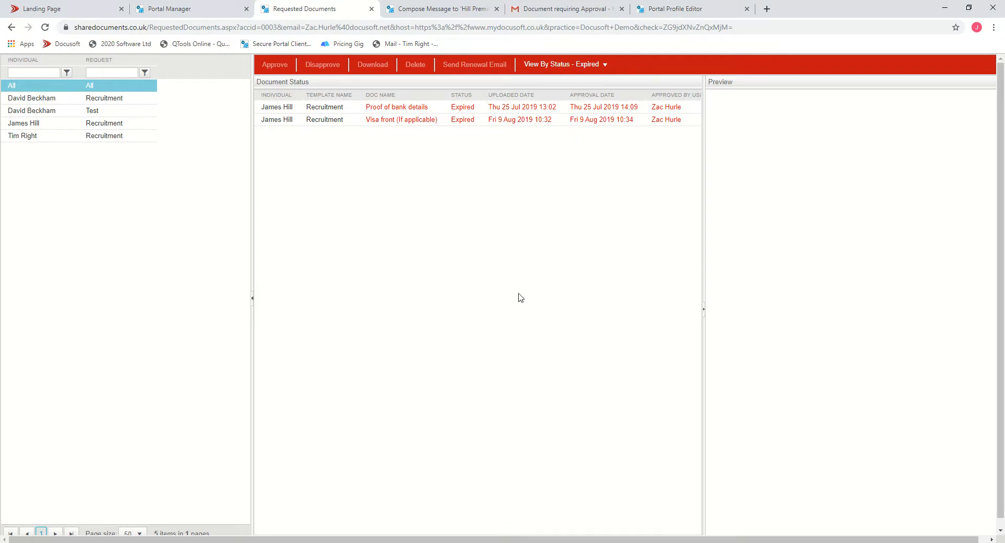
- Close the Requested Documents and Portal Manager tabs and return to the Landing Page
click(371, 9)
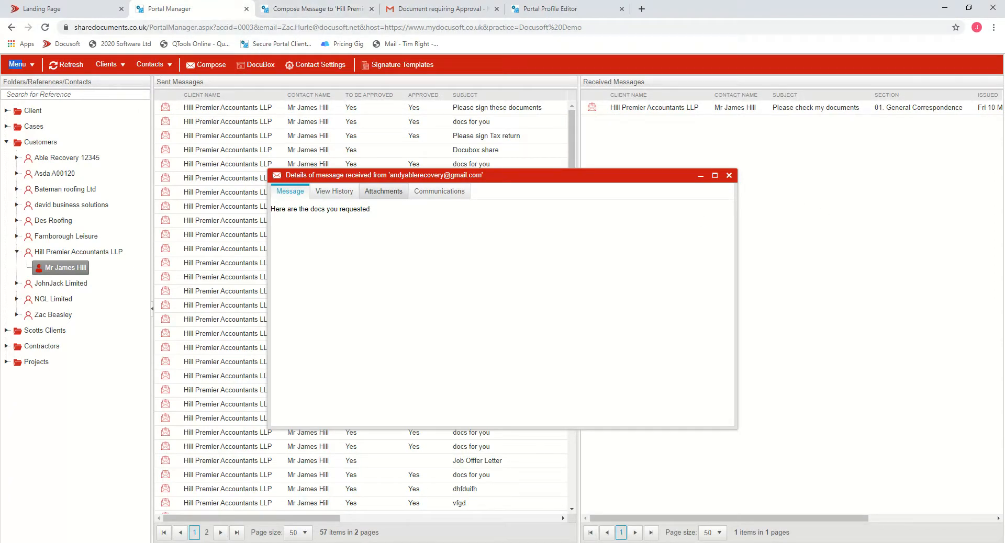
key(ctrl+w)
click(66, 11)
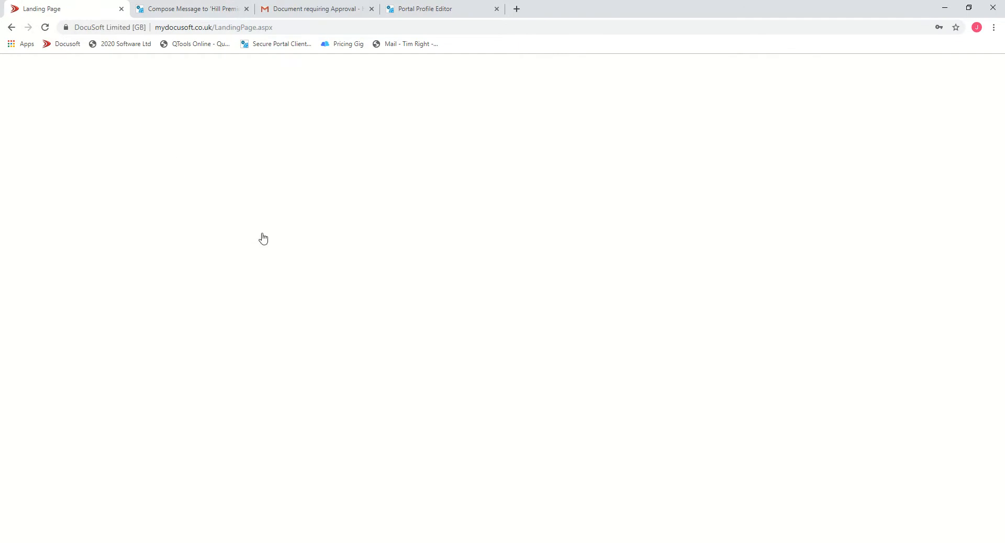